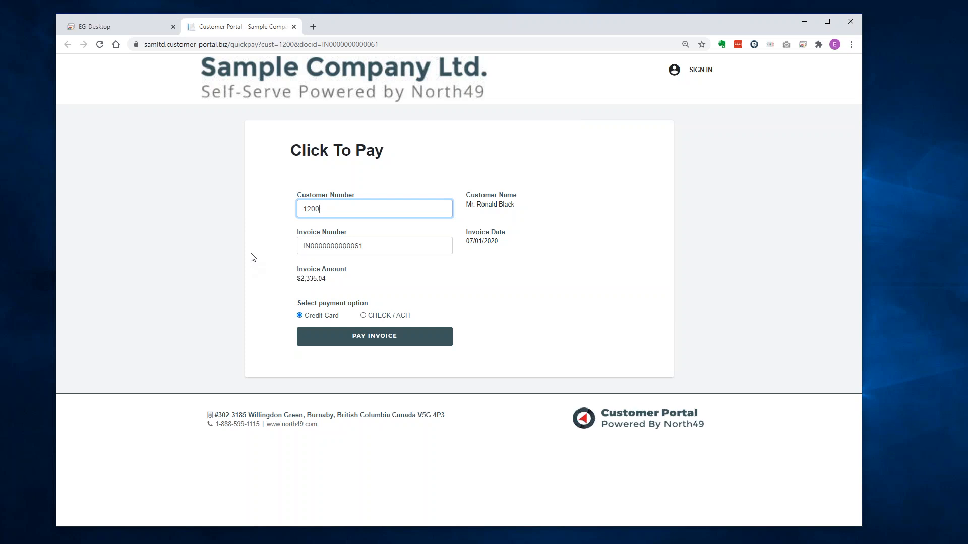
Highlight customer number 1200 and preview the portal's mobile layout, then restore the full-width page.
drag(336, 212, 301, 209)
click(483, 251)
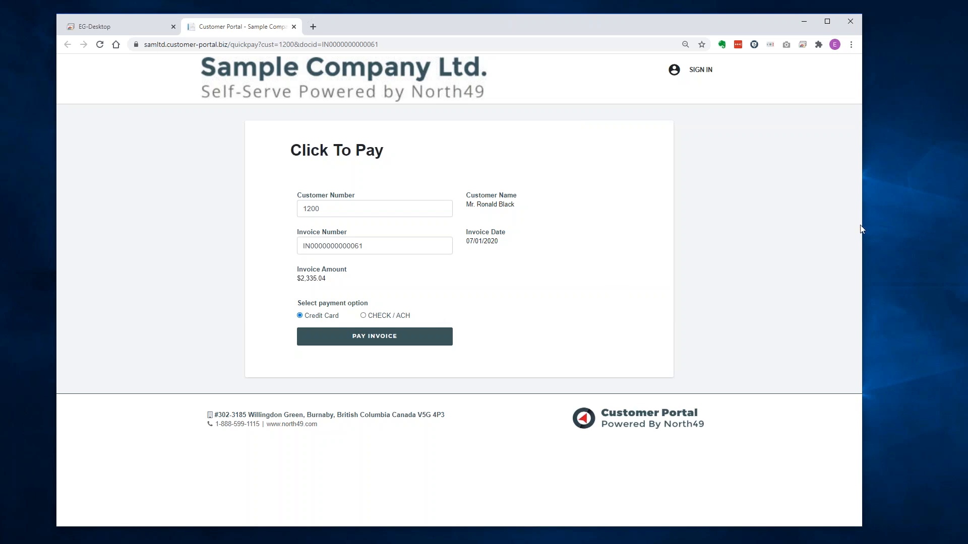
drag(862, 225, 251, 253)
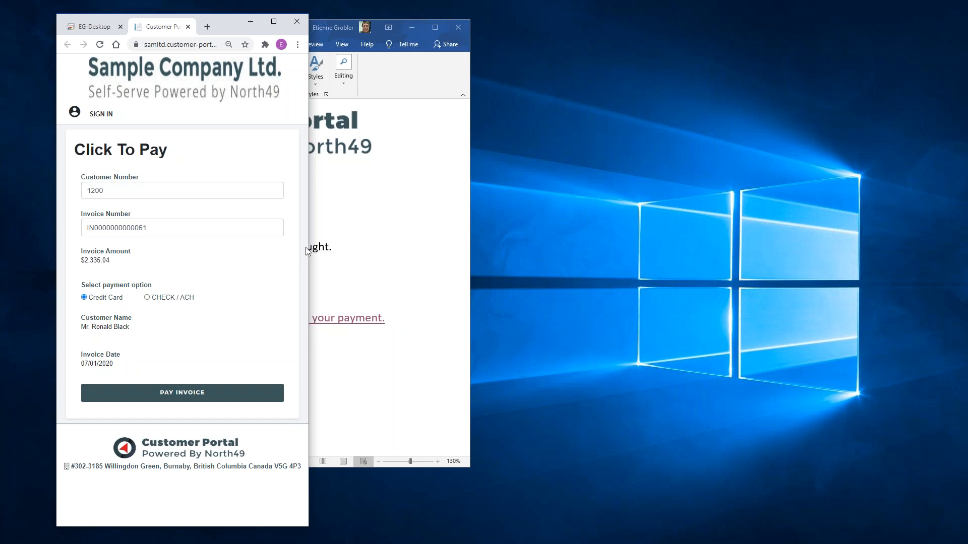
drag(309, 251, 866, 252)
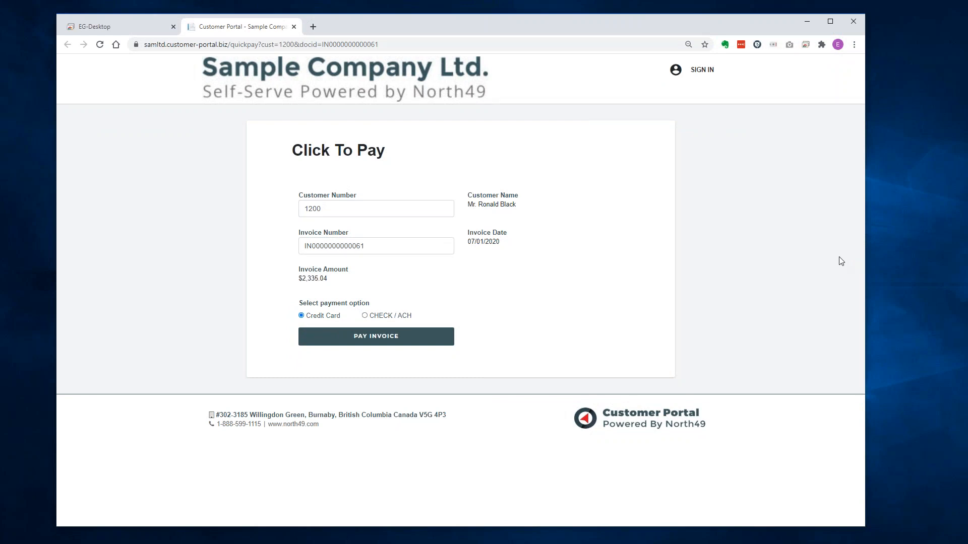
click(373, 338)
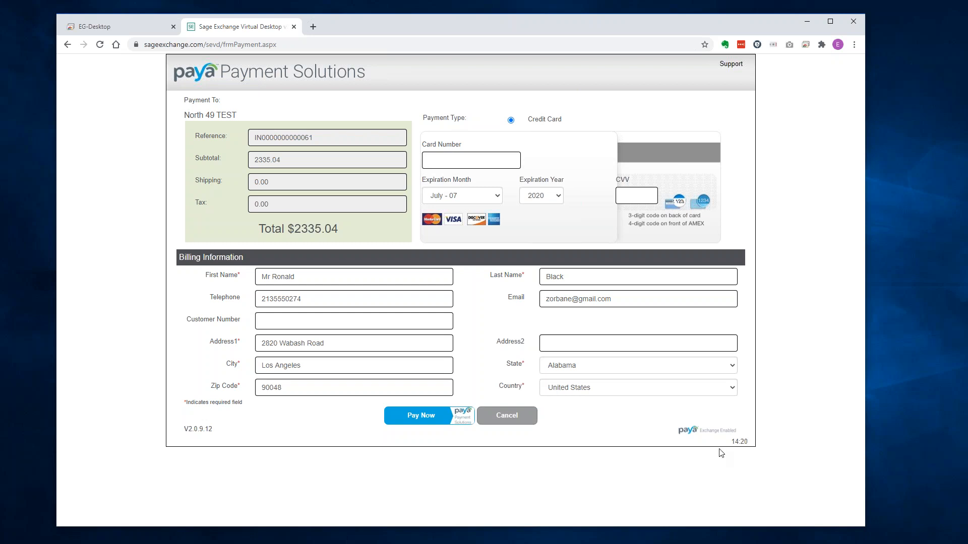
click(438, 162)
text(5454545454545)
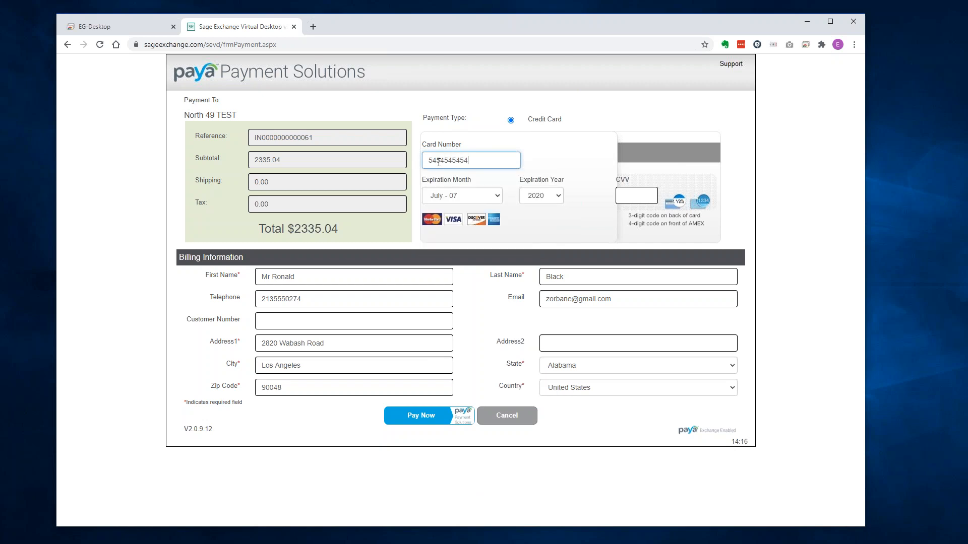
text(454)
click(623, 192)
text(1234)
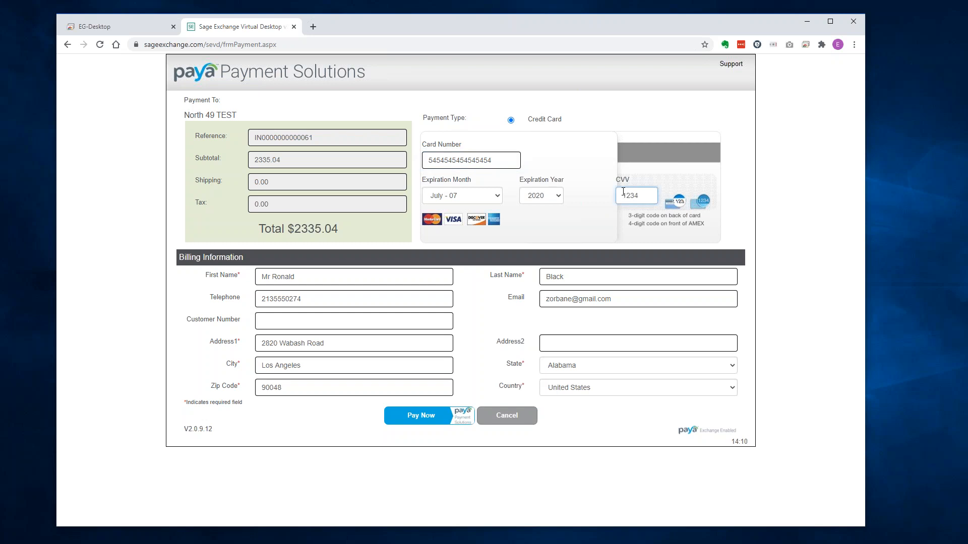
click(417, 415)
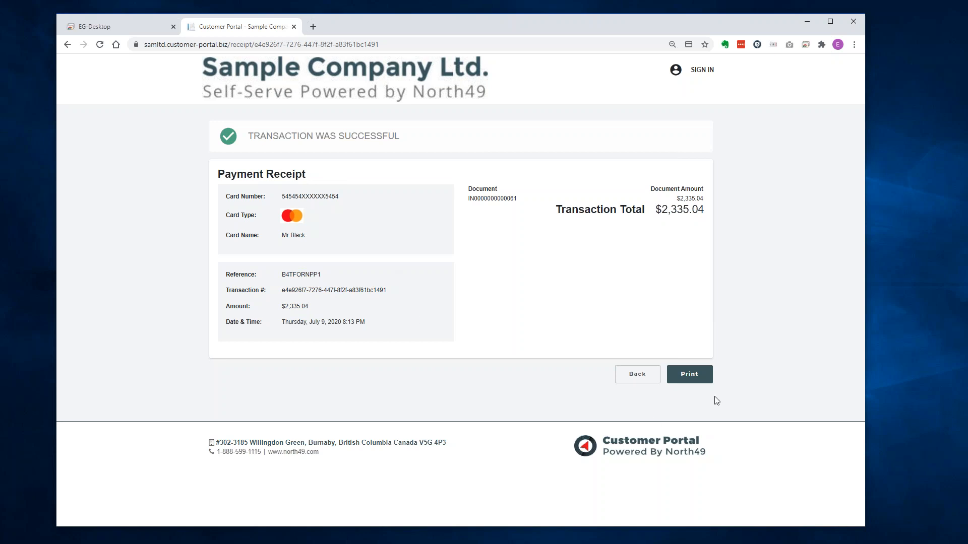
click(706, 374)
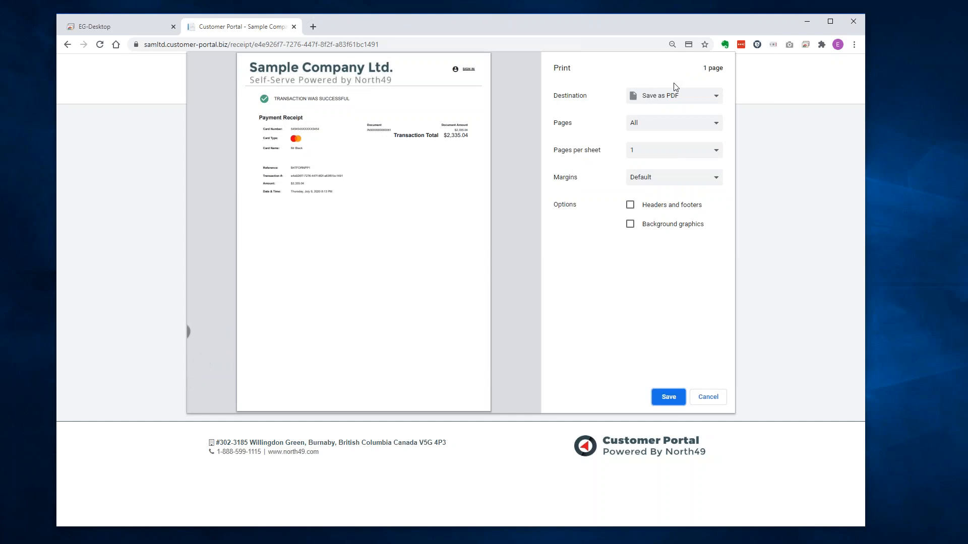
click(722, 404)
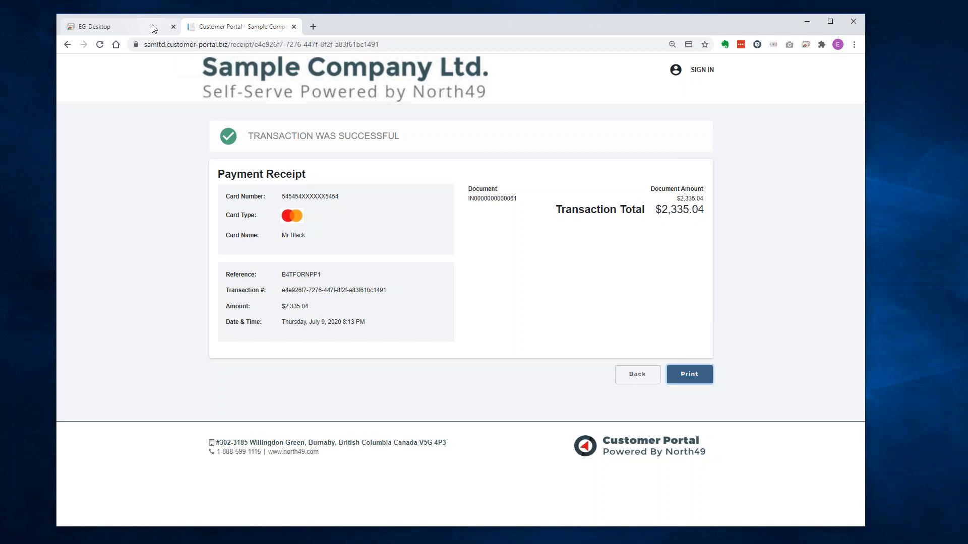
In Sage 300's A/R Receipt Batch List, confirm batch 144 holds the 2,335.04 USD card receipt.
click(294, 26)
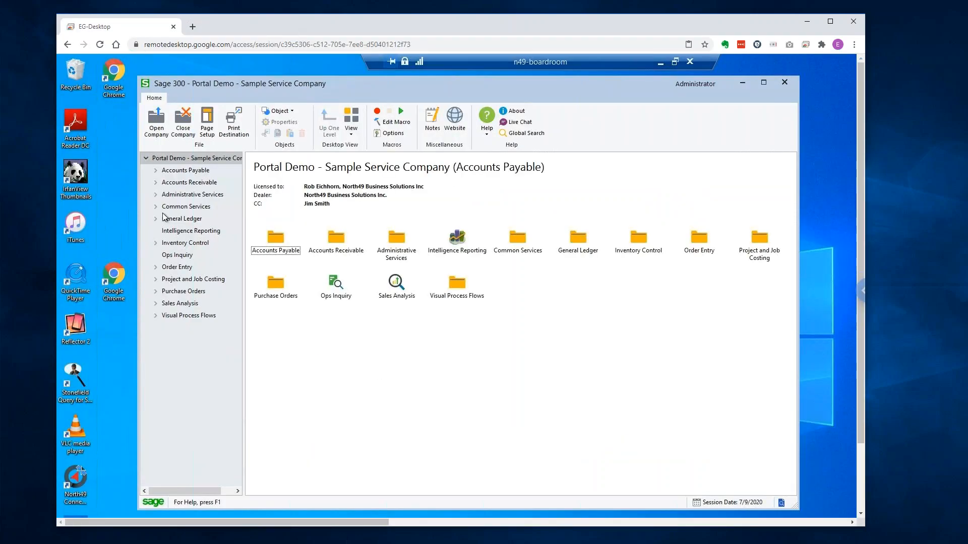
click(156, 183)
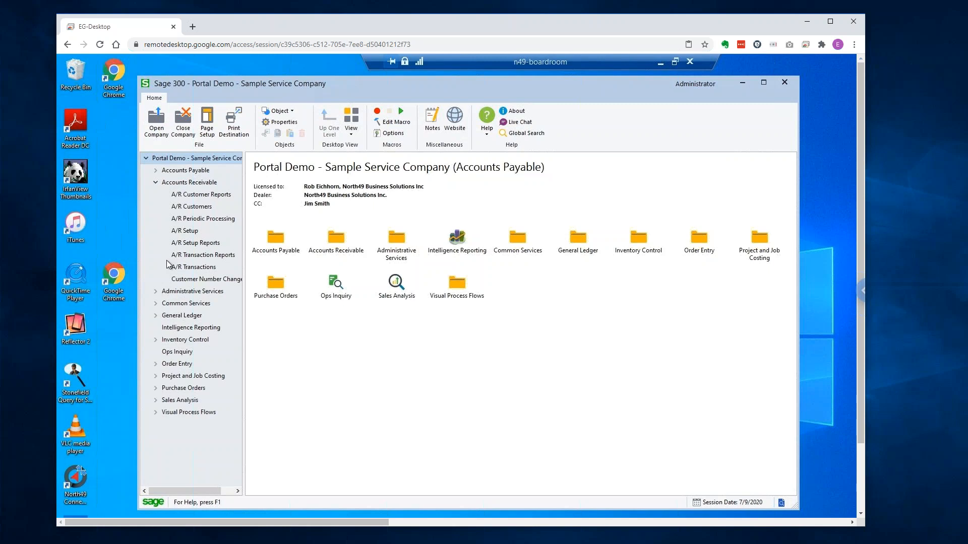
click(199, 268)
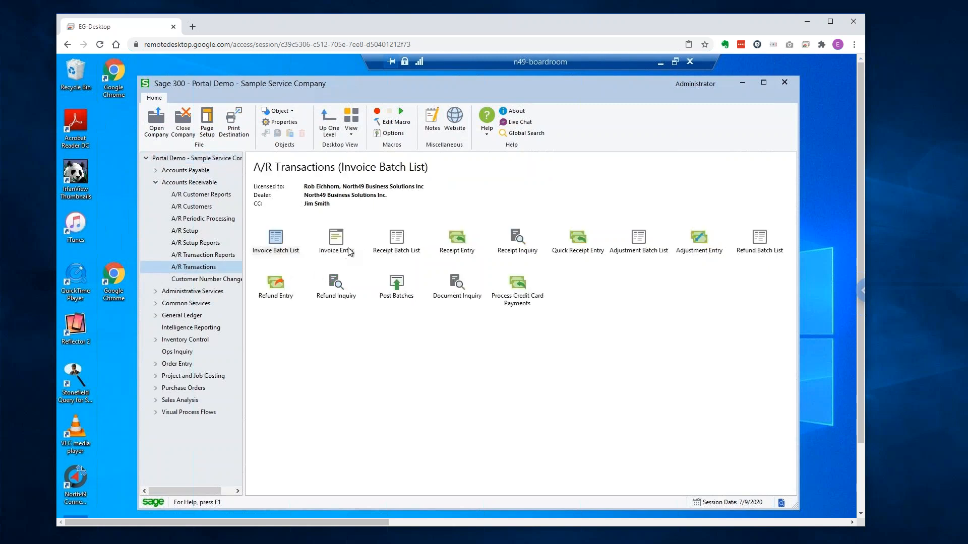
click(398, 238)
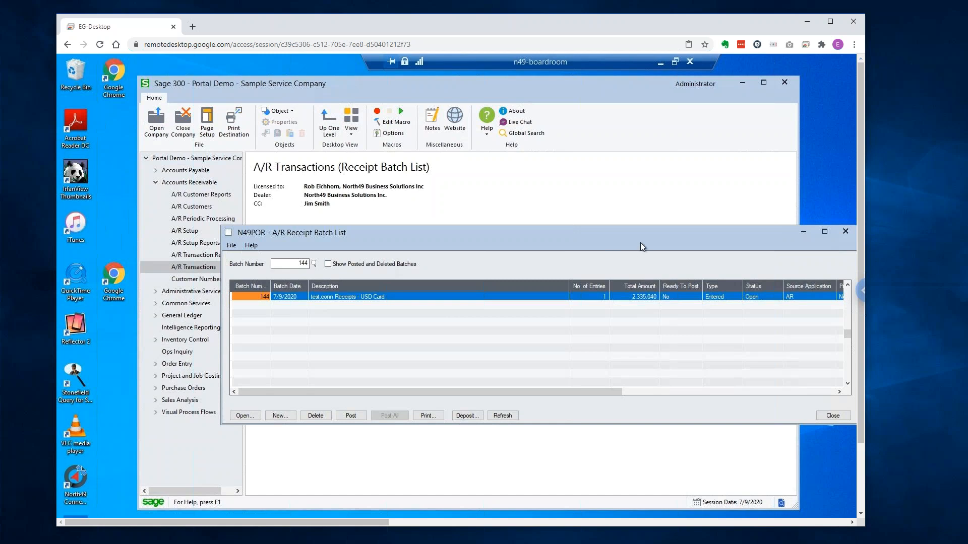
click(572, 217)
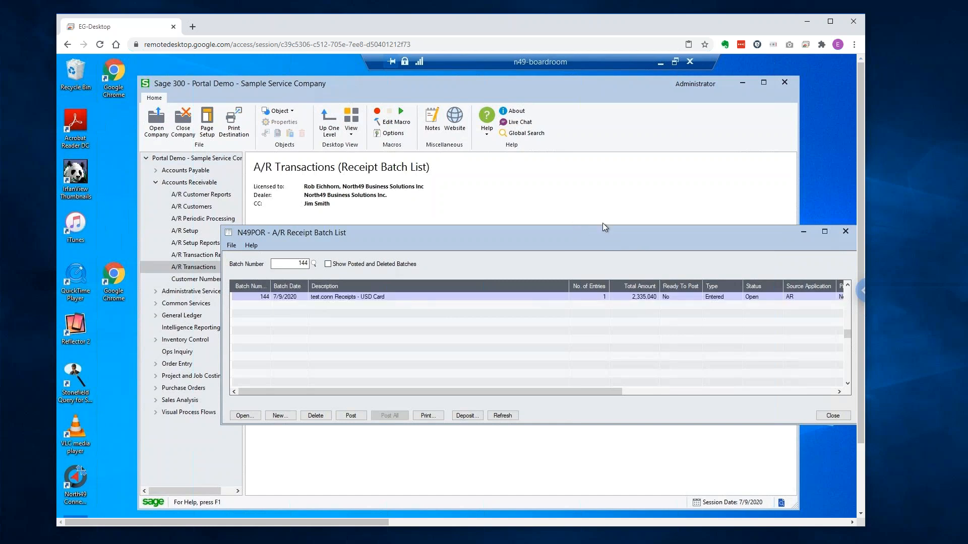
click(846, 231)
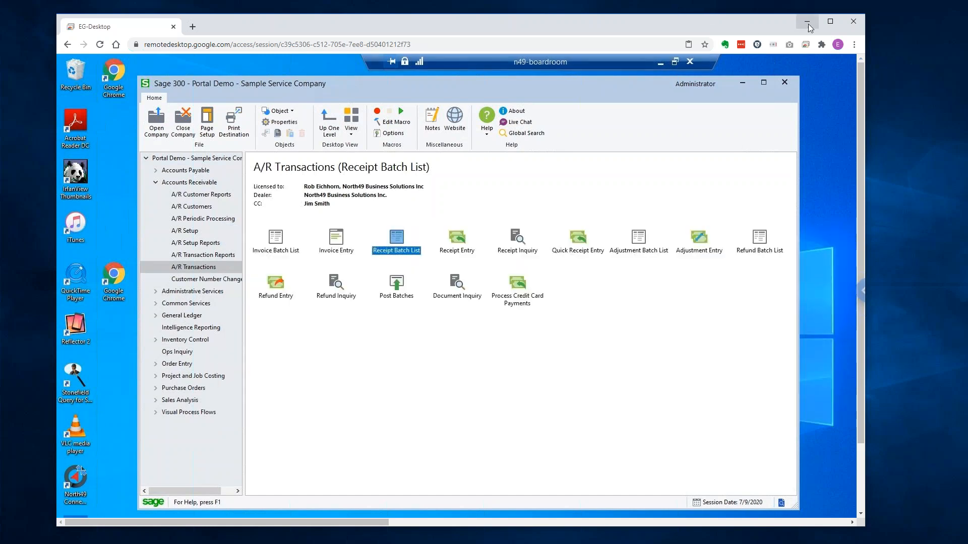
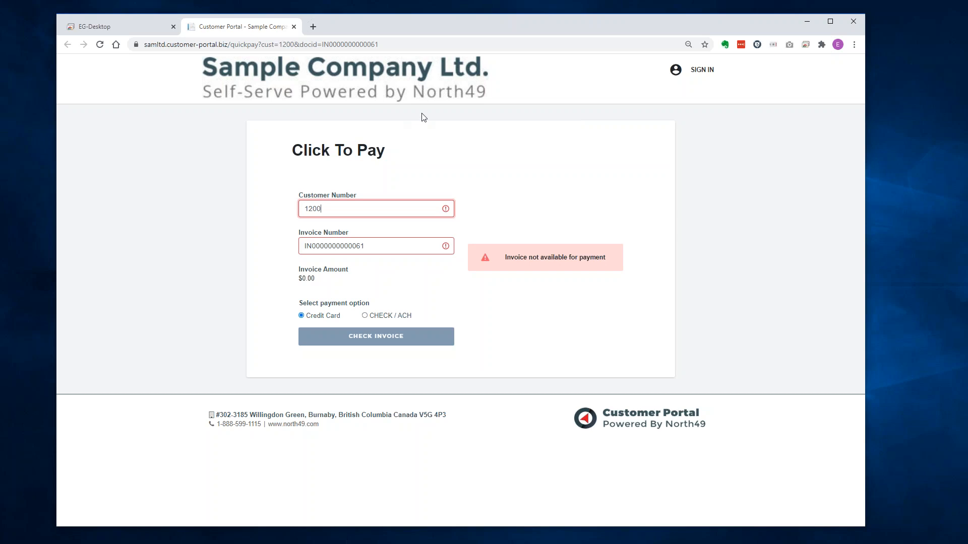
Go to the portal login page, with saved credentials autofilled, and highlight its welcome text.
click(703, 70)
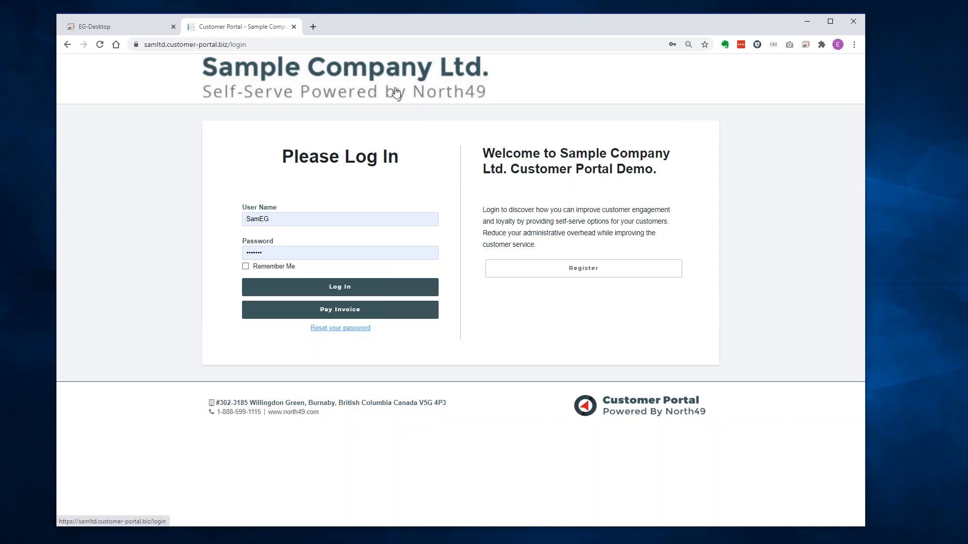
drag(483, 154, 553, 171)
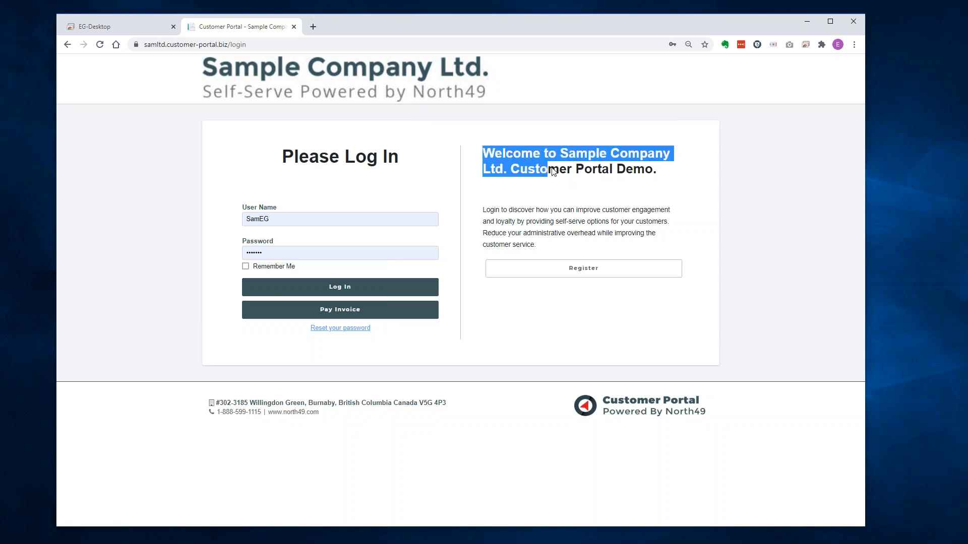
drag(507, 210, 558, 224)
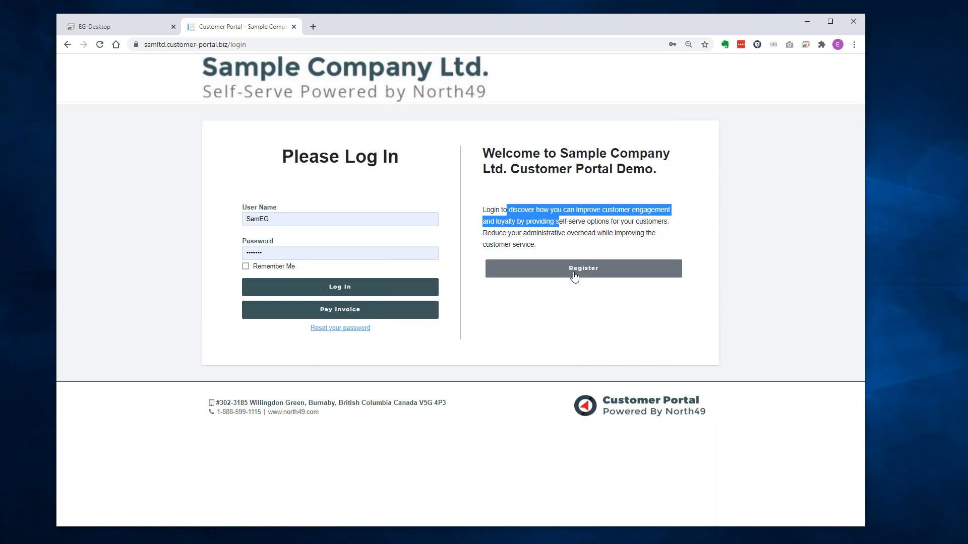
click(586, 233)
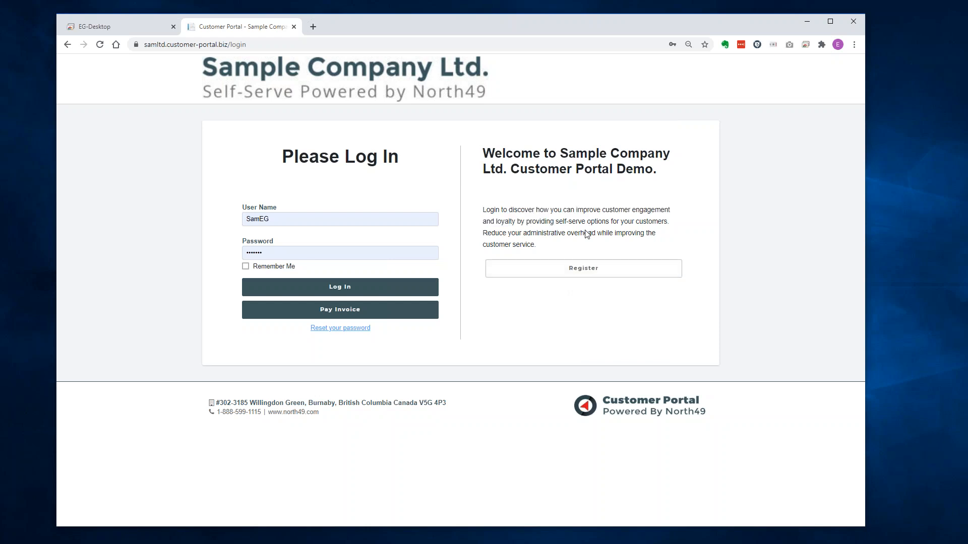
click(577, 266)
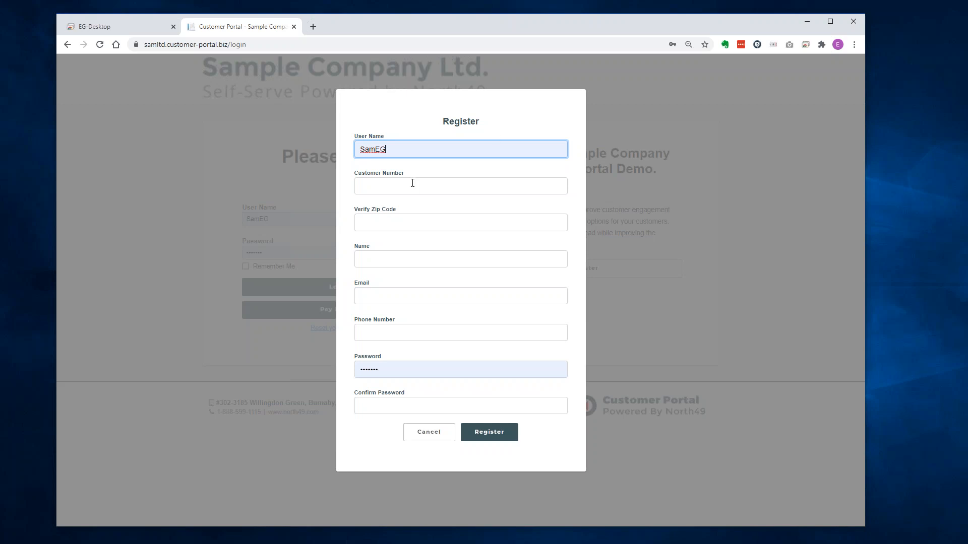
drag(401, 211, 357, 214)
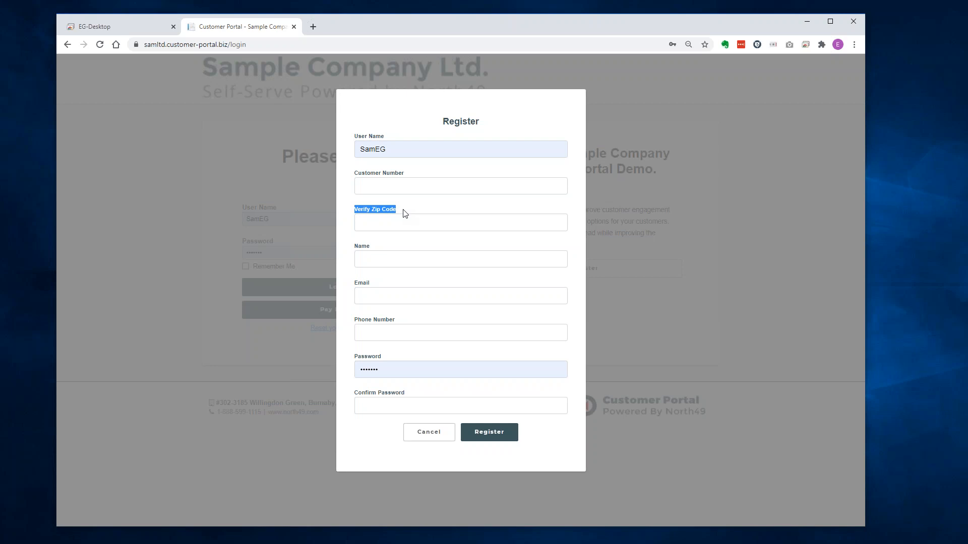
click(434, 440)
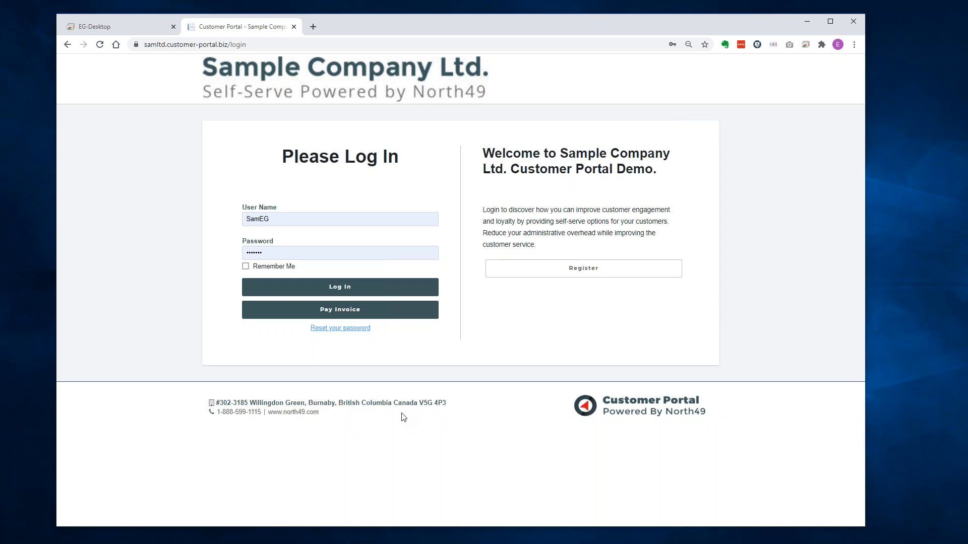
Log in with the saved credentials to reach the dashboard and its Pop Up Note.
click(339, 291)
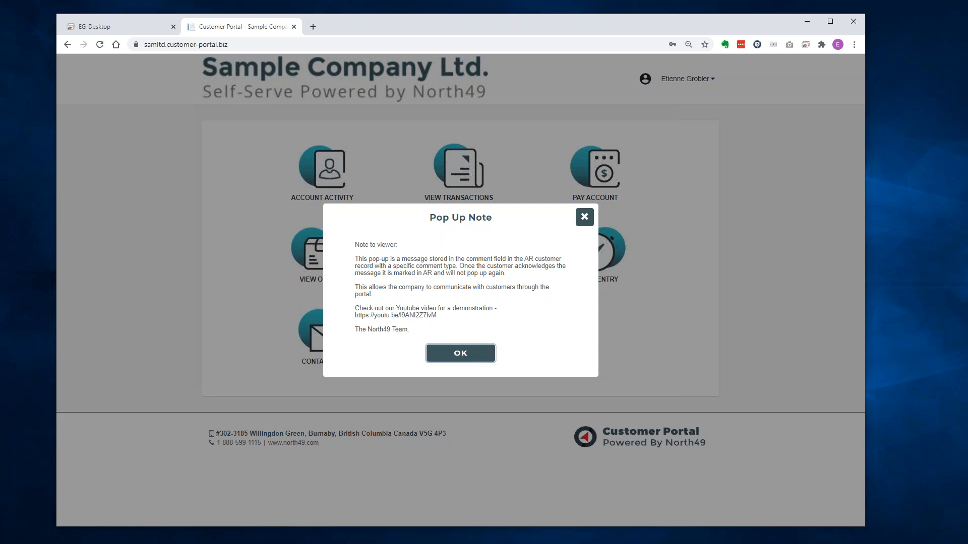
In Sage 300's A/R Customers, load customer 1200 and open the WEB comment's full text.
click(128, 23)
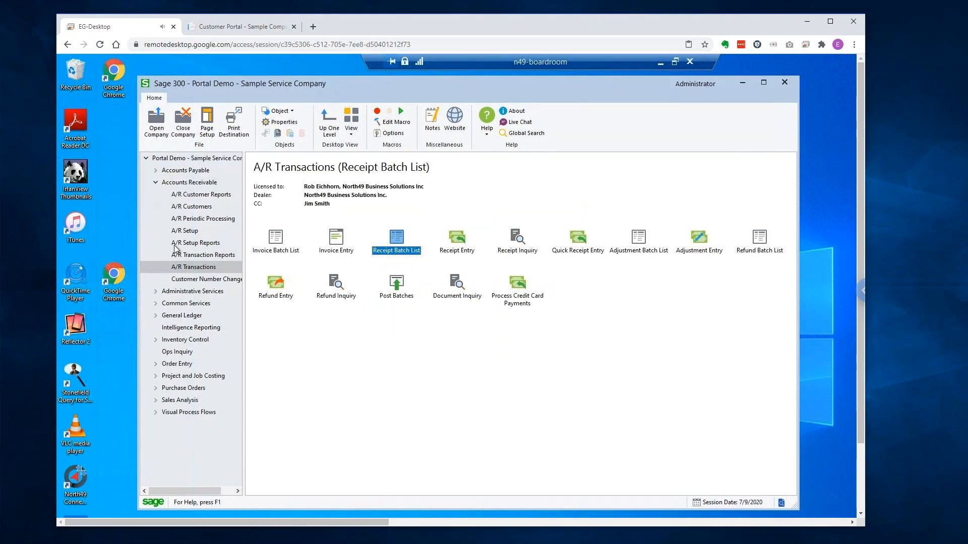
click(190, 207)
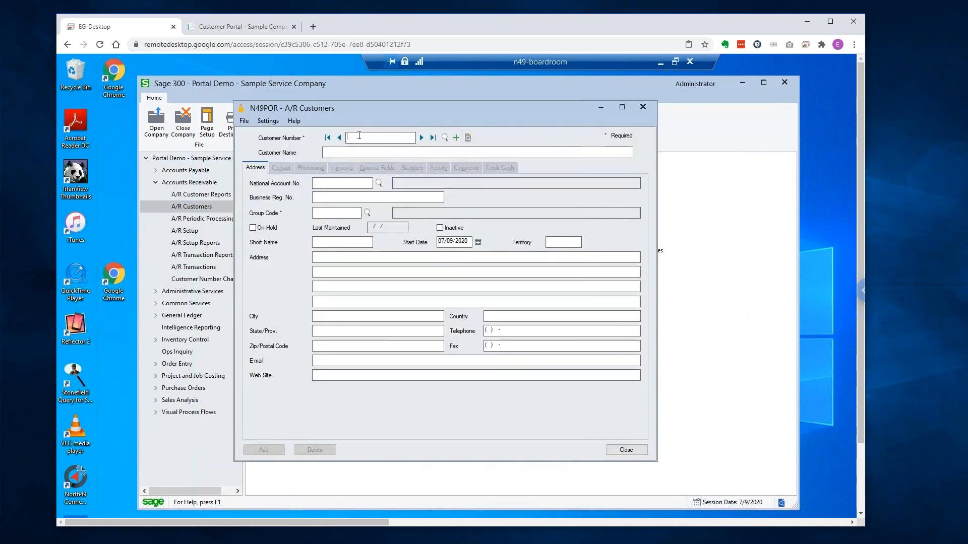
text(1200)
key(Tab)
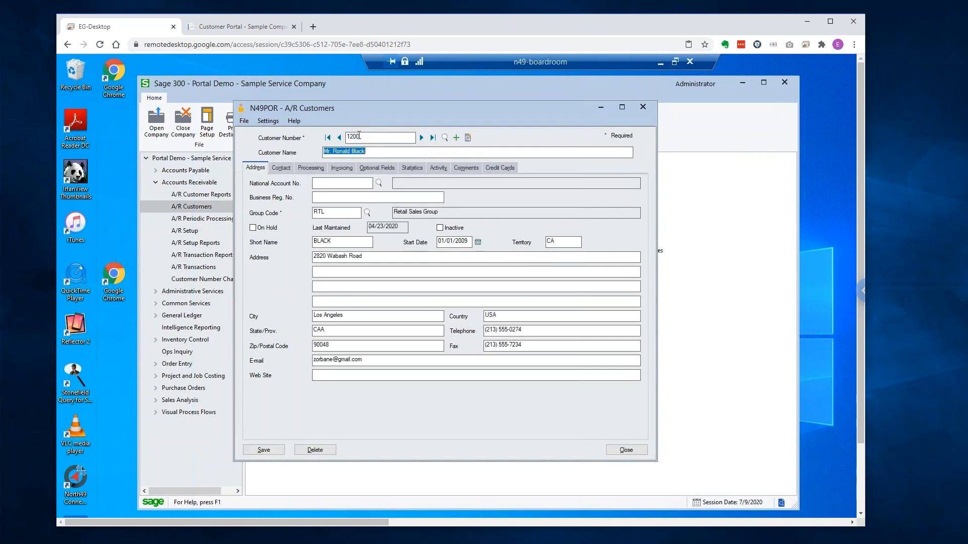
click(470, 169)
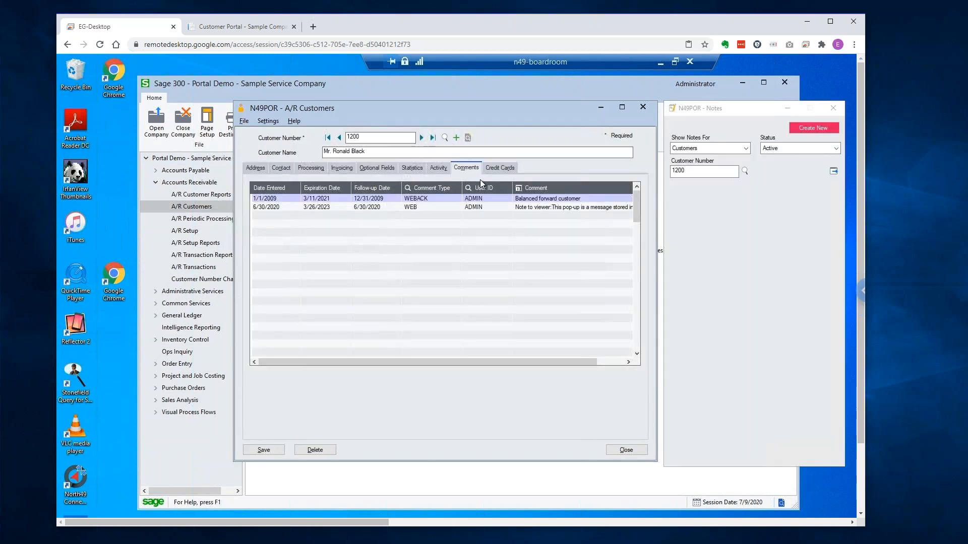
click(513, 208)
double_click(515, 206)
Compare the WEB comment text with the portal's pop-up, then close it and select the WEBACK comment.
click(469, 325)
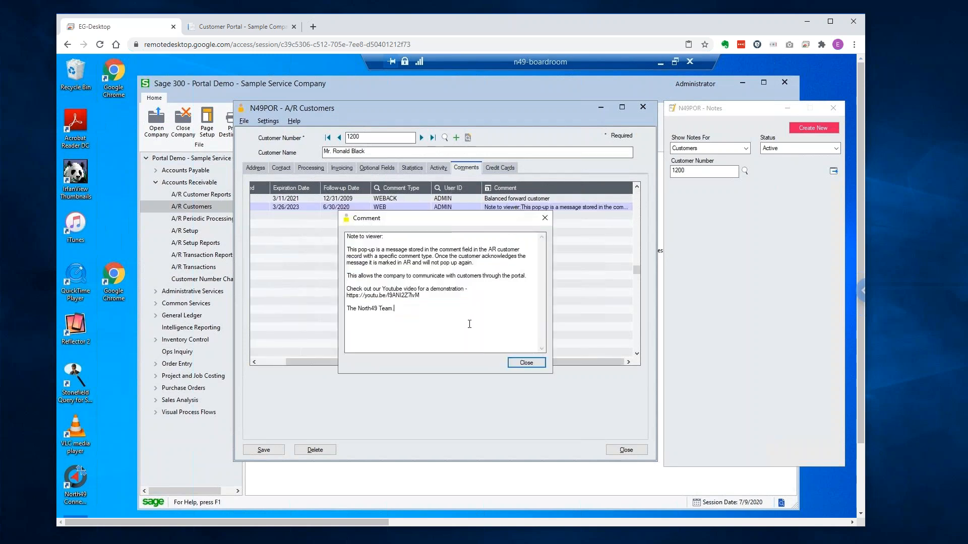
click(834, 108)
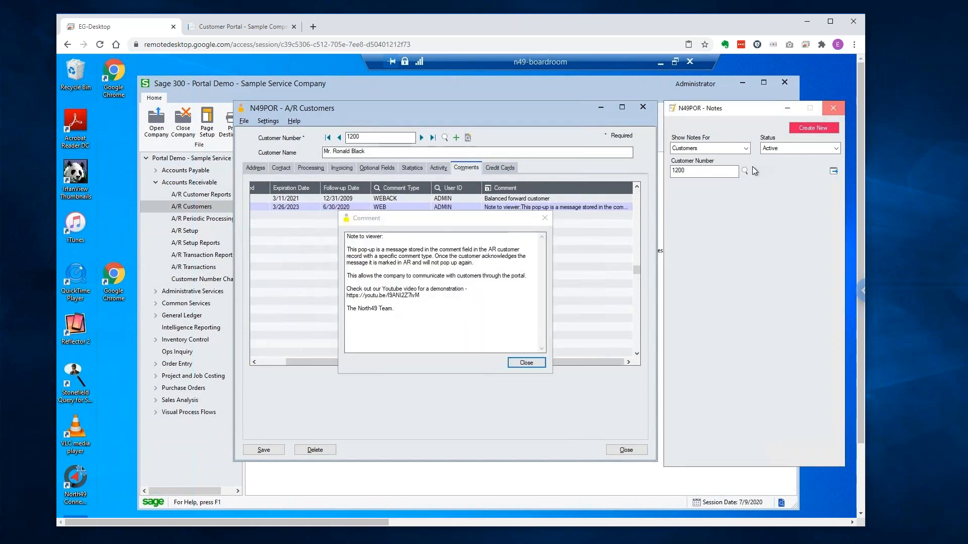
key(ctrl+a)
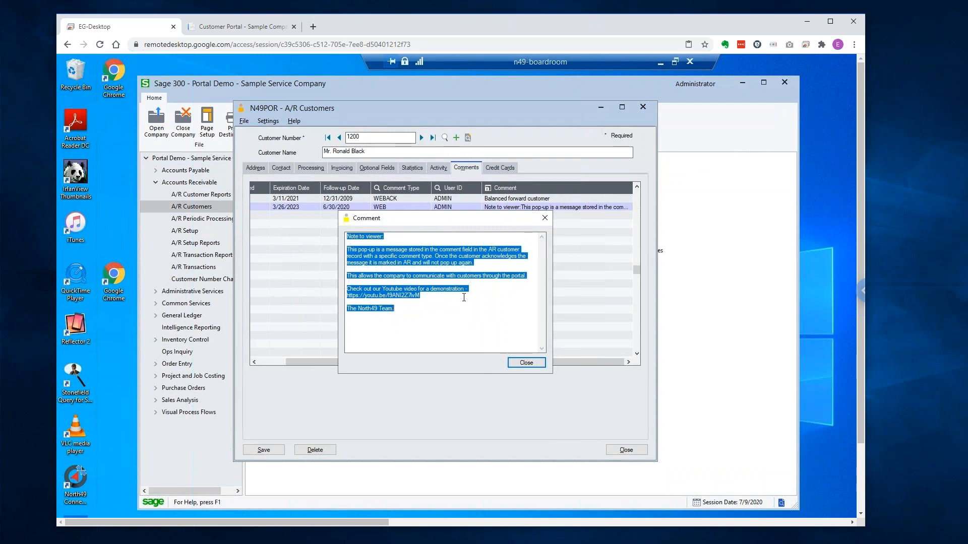
click(247, 29)
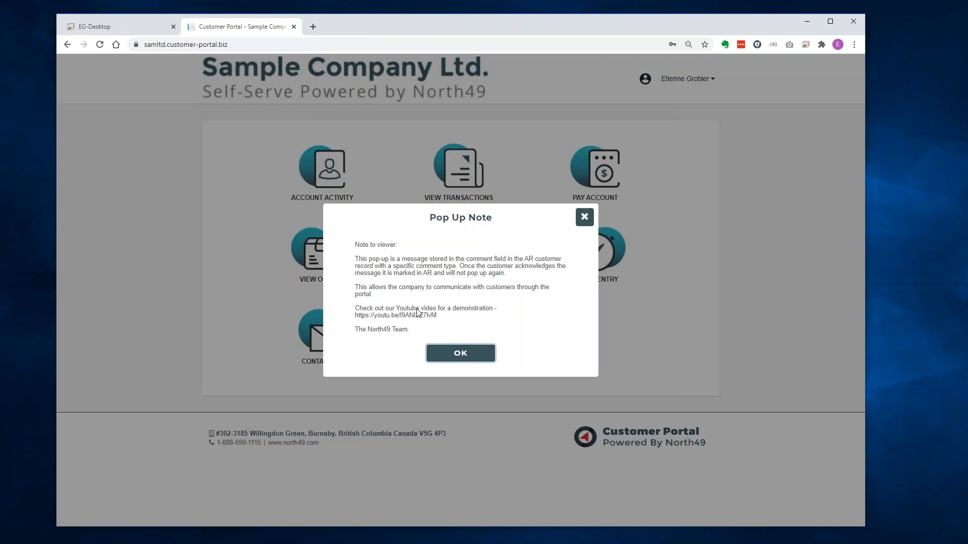
click(132, 27)
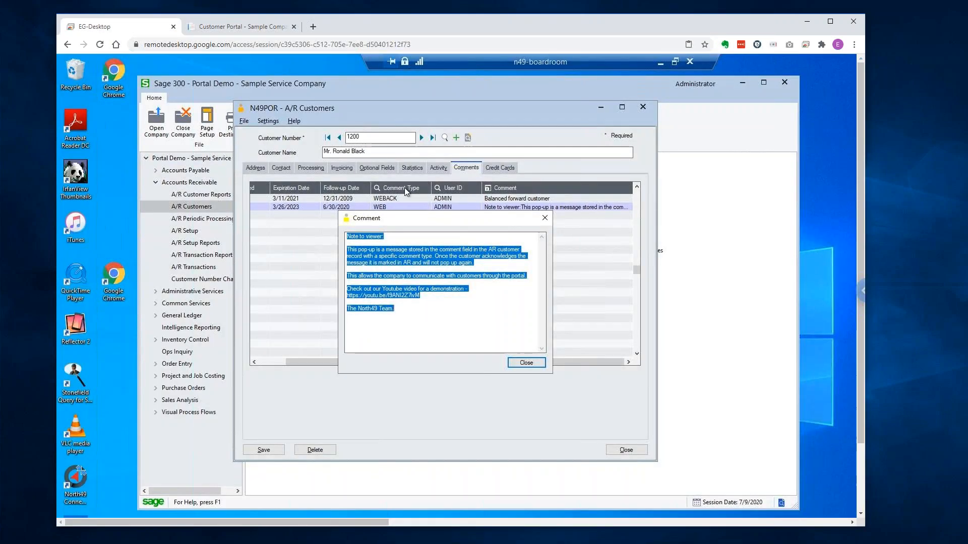
click(527, 363)
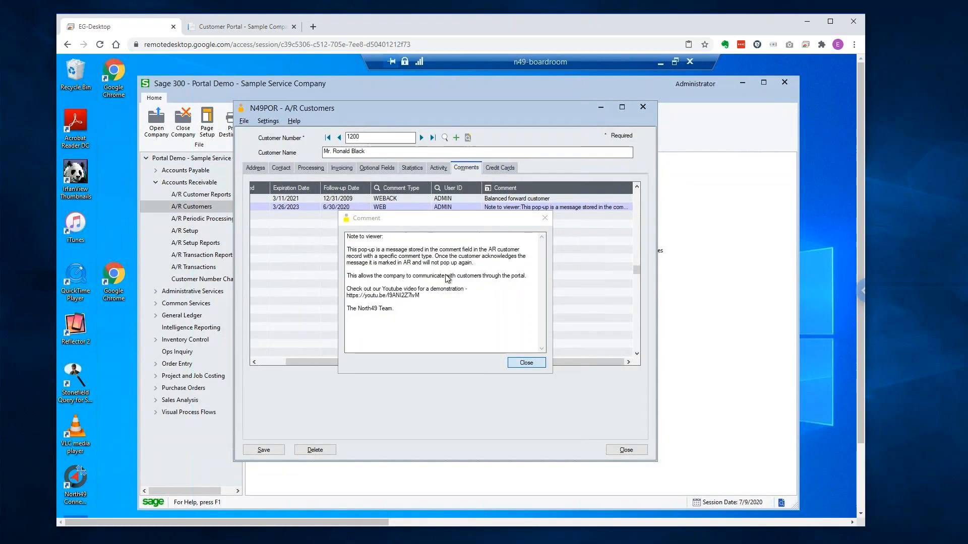
click(398, 200)
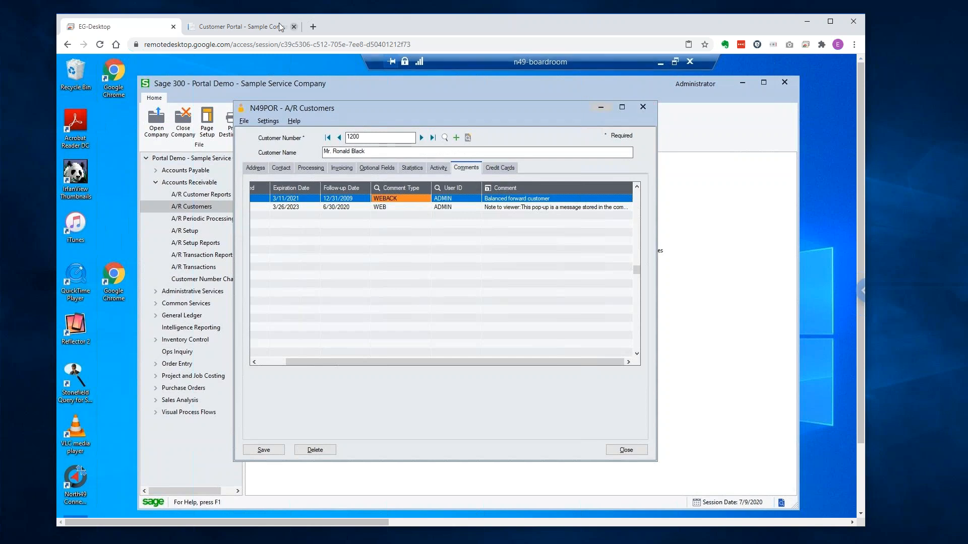
click(258, 27)
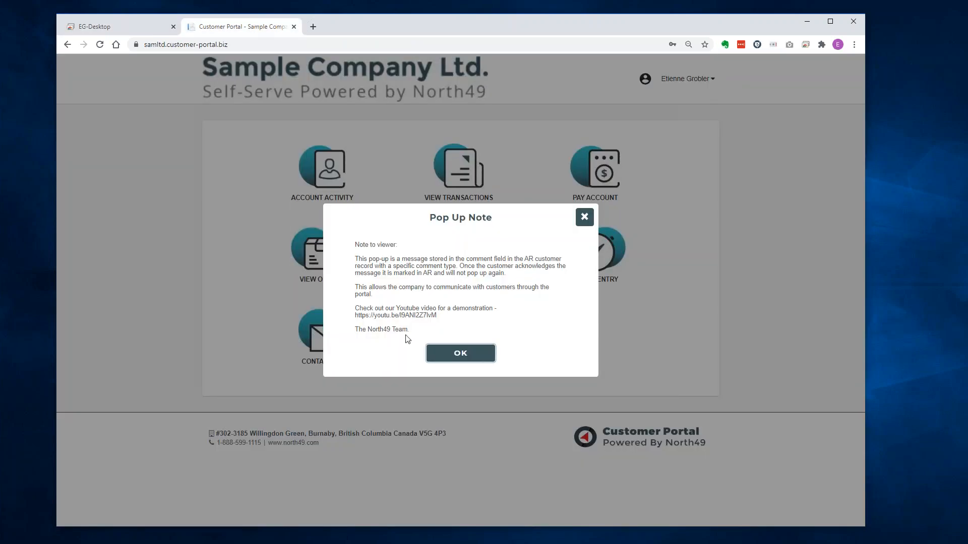
Close the Pop Up Note with OK to reveal the dashboard tiles.
click(451, 354)
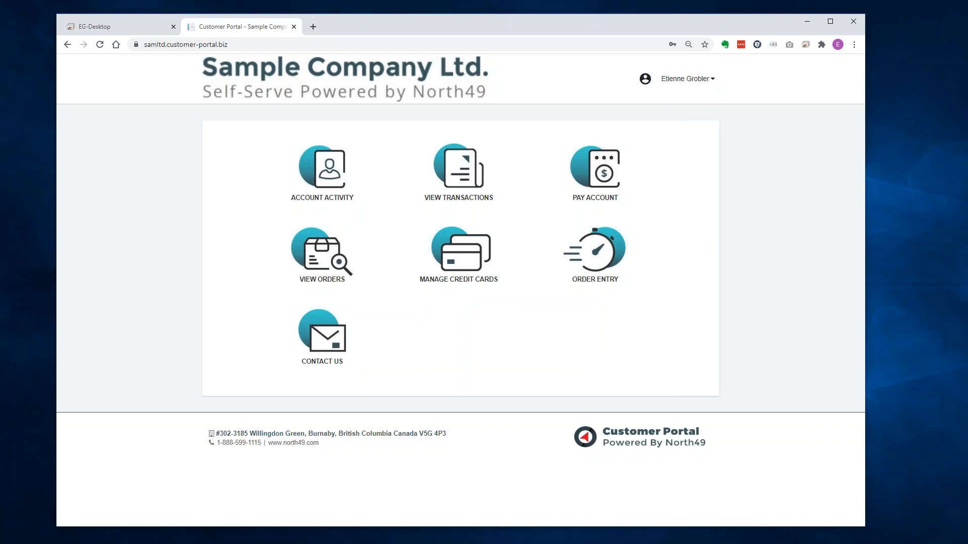
Open Account Activity showing the $7,830.54 balance, 20 open invoices and sales chart.
click(324, 171)
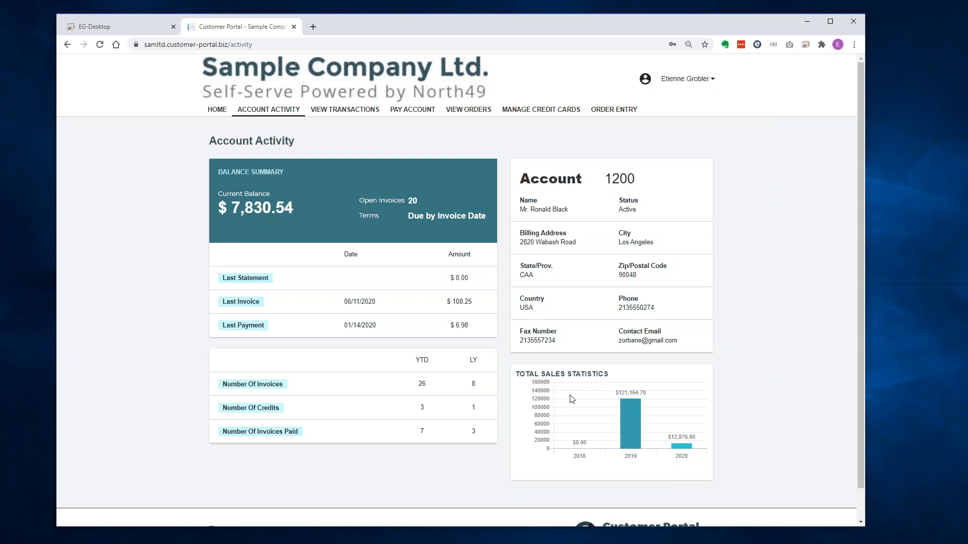
mouse_move(627, 425)
click(348, 44)
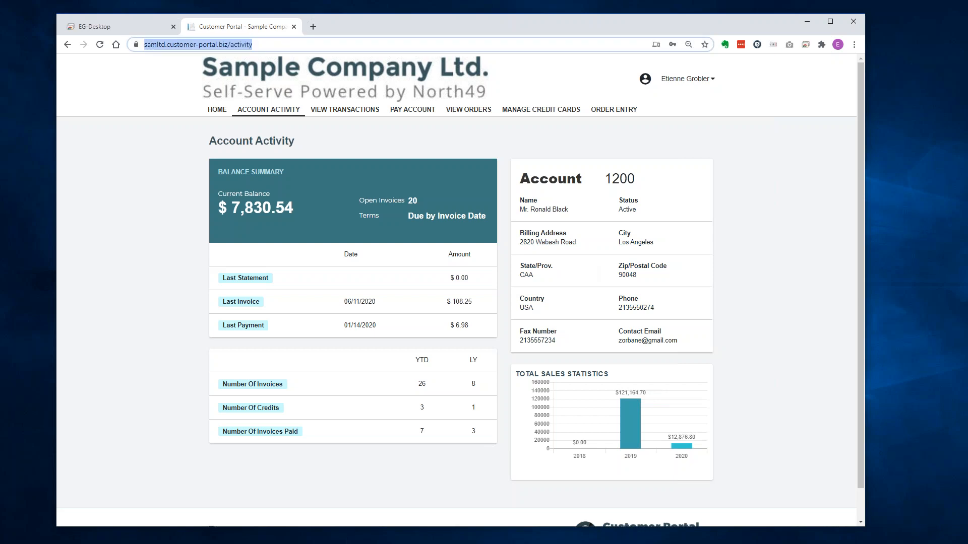
Return home and open View Transactions listing invoices, credit notes, a prepayment and a receipt.
click(309, 97)
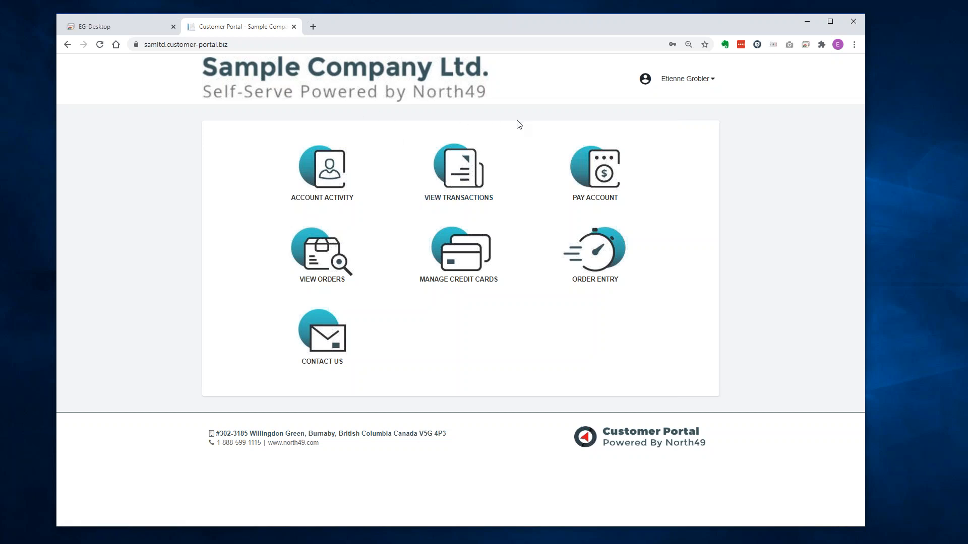
click(459, 177)
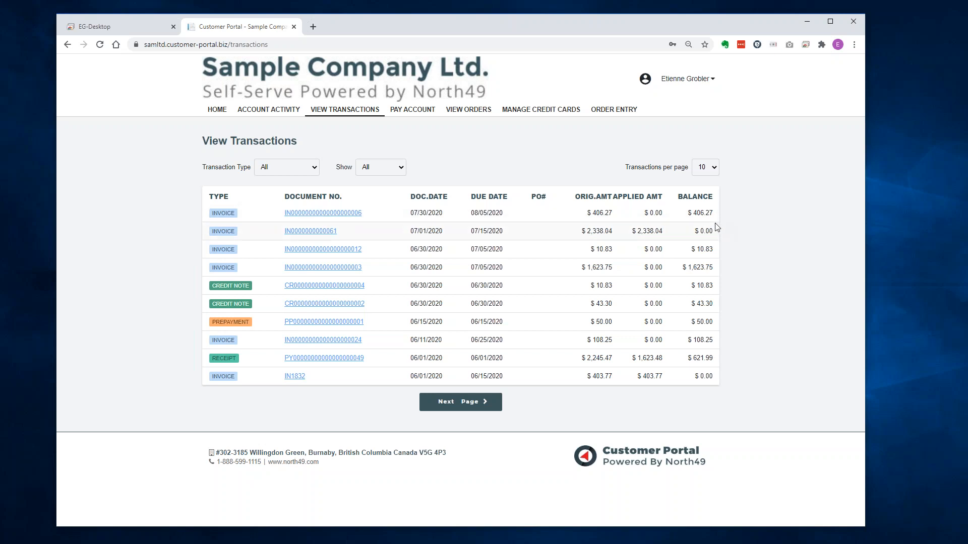
Filter transactions to Show Open Only and Transaction Type Invoice.
click(383, 171)
click(382, 191)
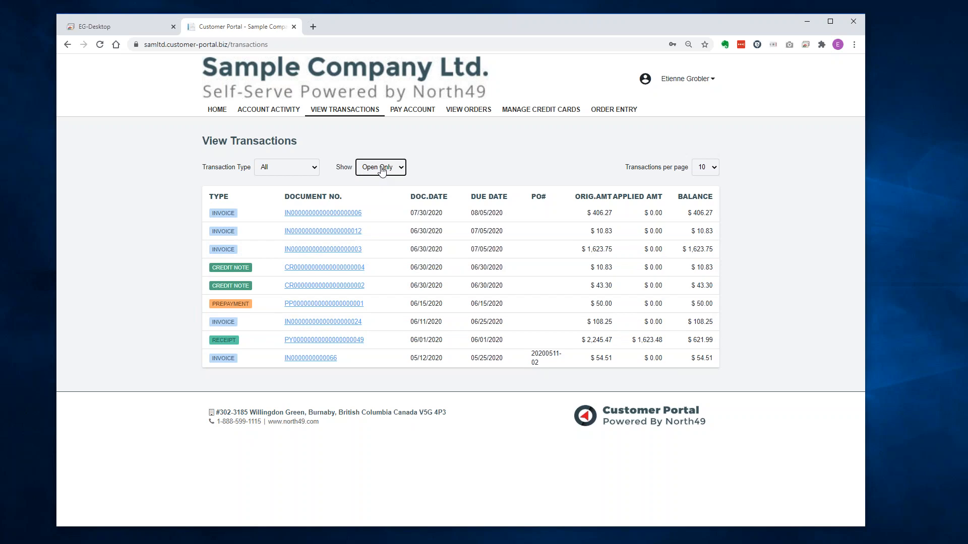
click(299, 174)
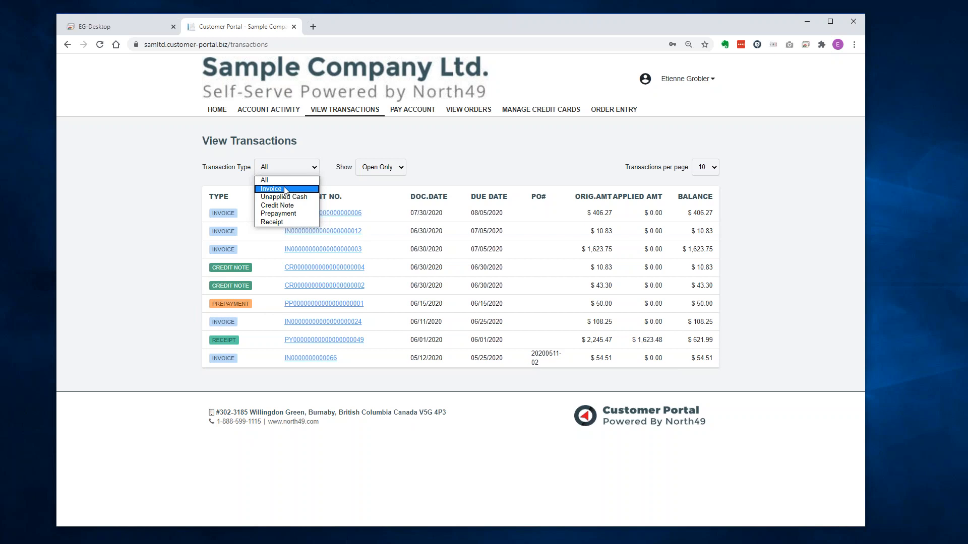
click(285, 190)
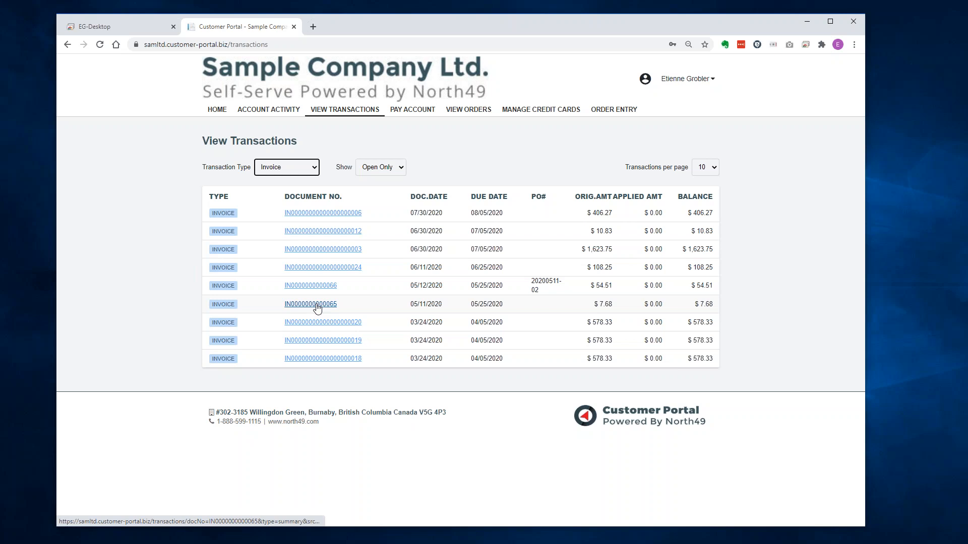
click(311, 305)
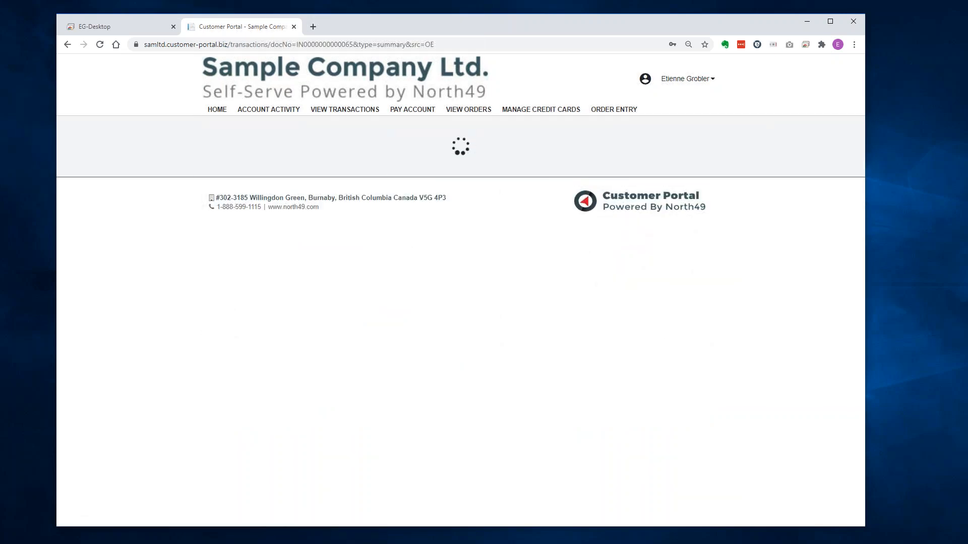
scroll(452, 266, down, 2)
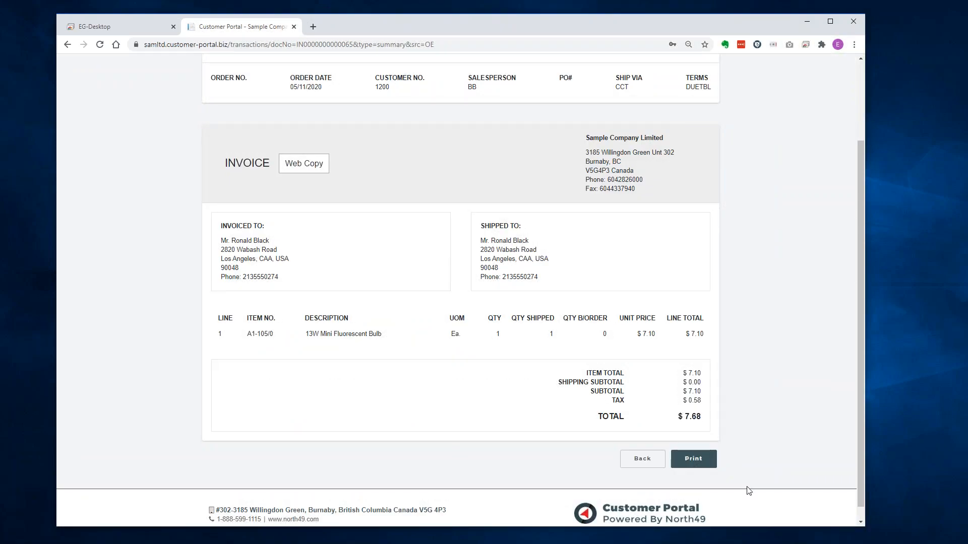
click(692, 459)
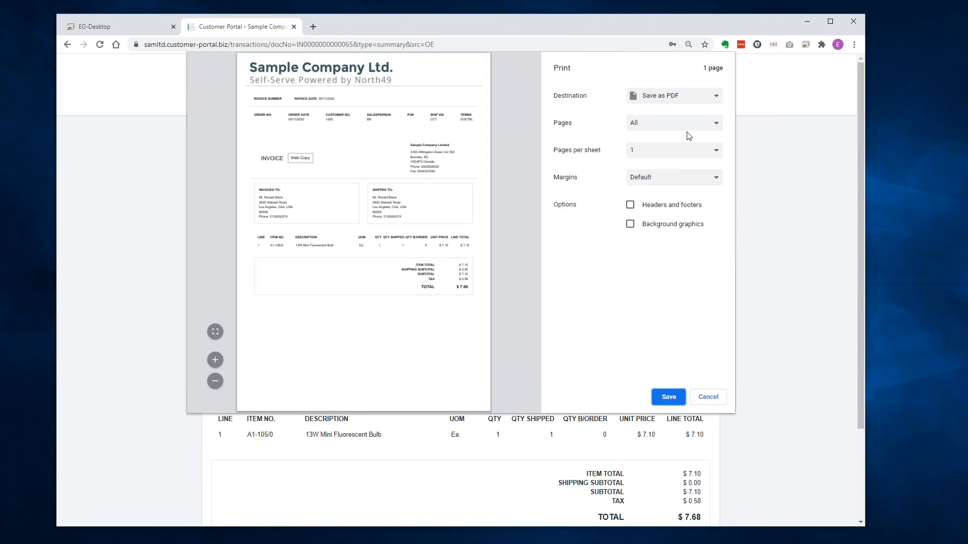
click(714, 399)
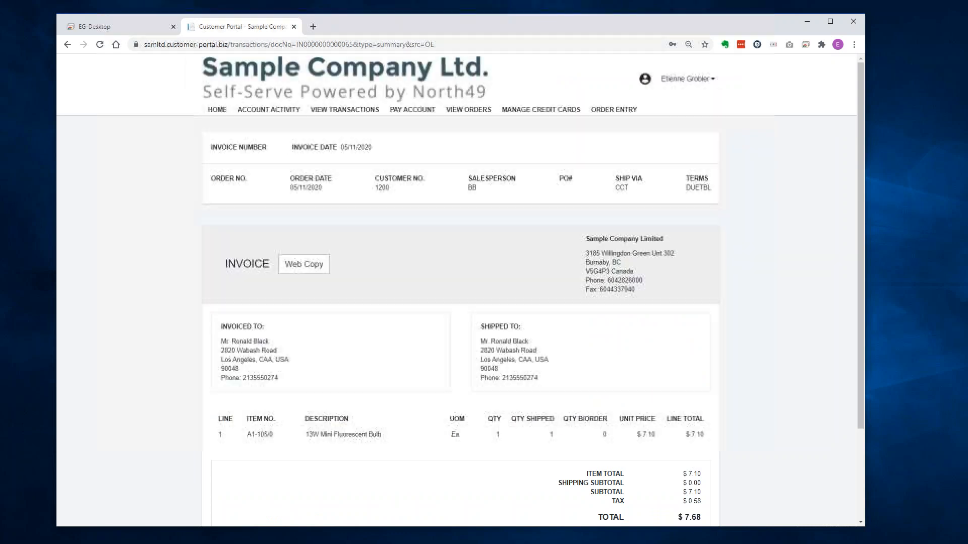
scroll(665, 425, down, 3)
click(643, 446)
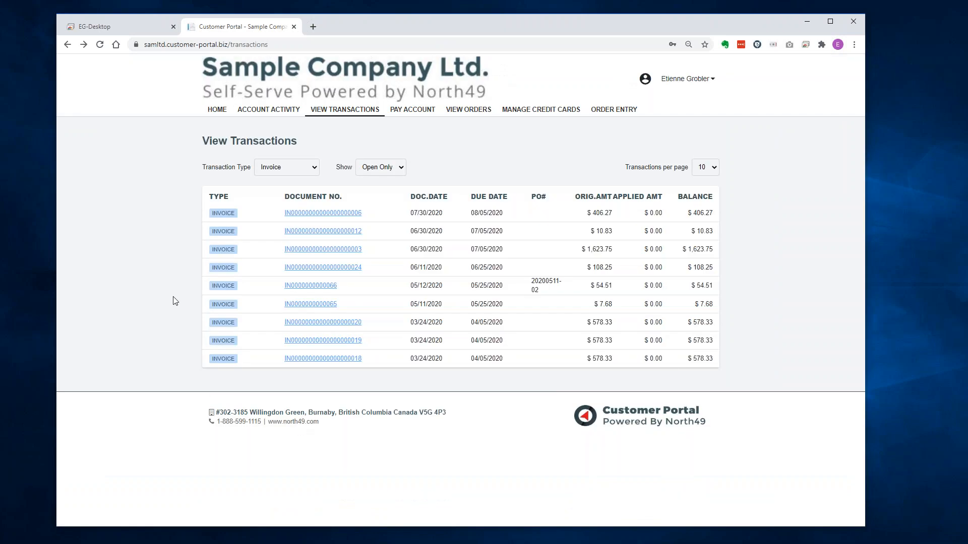
Filter to receipts and view the second receipt's $2,171.08 detail with $212.10 balance, then go back.
click(287, 172)
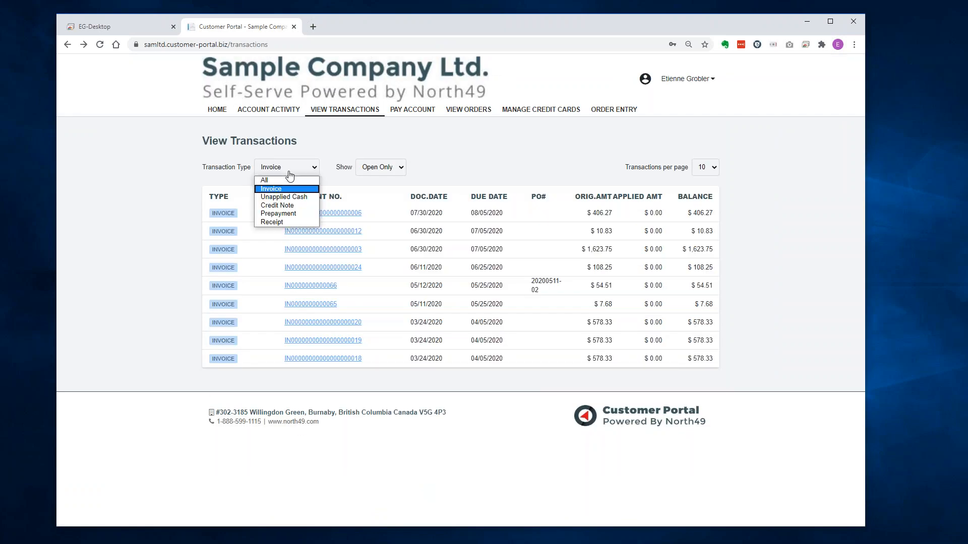
click(281, 222)
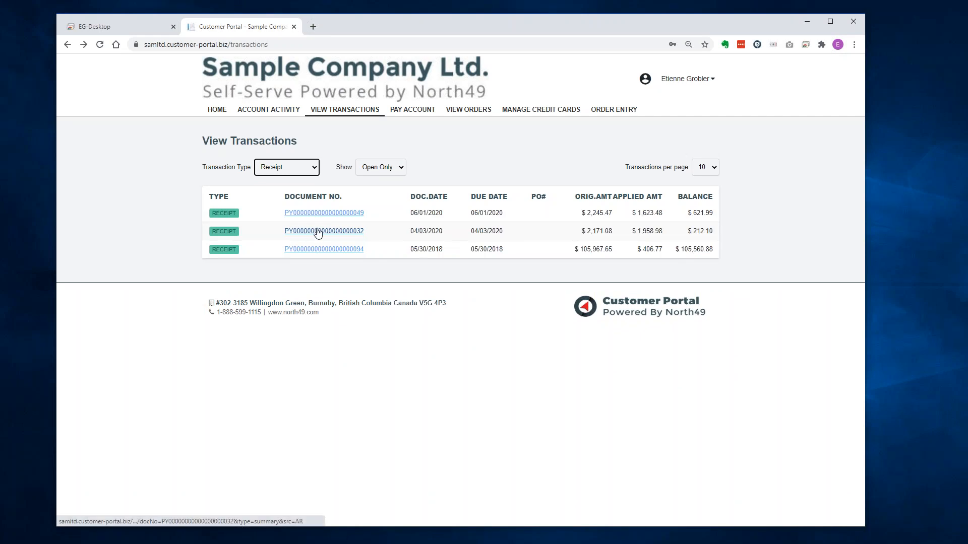
click(317, 229)
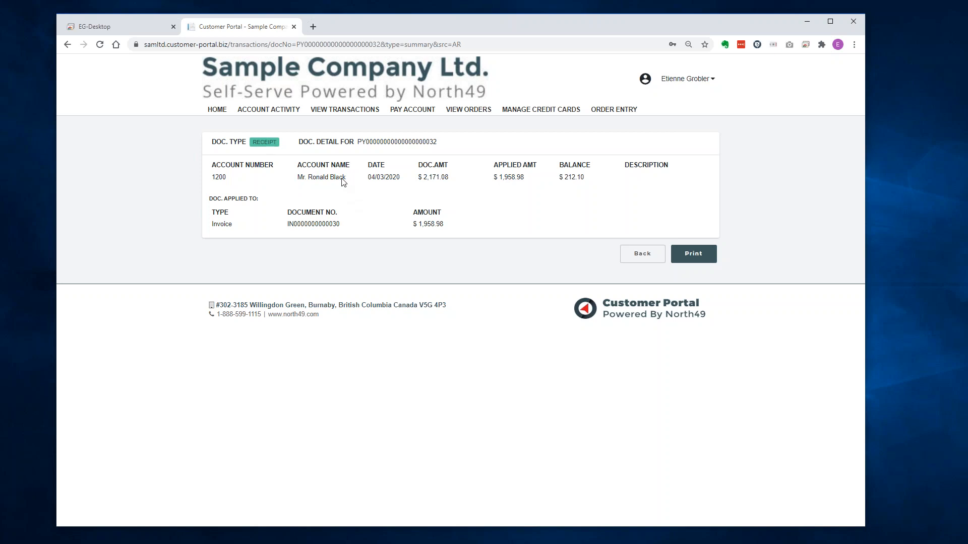
click(631, 256)
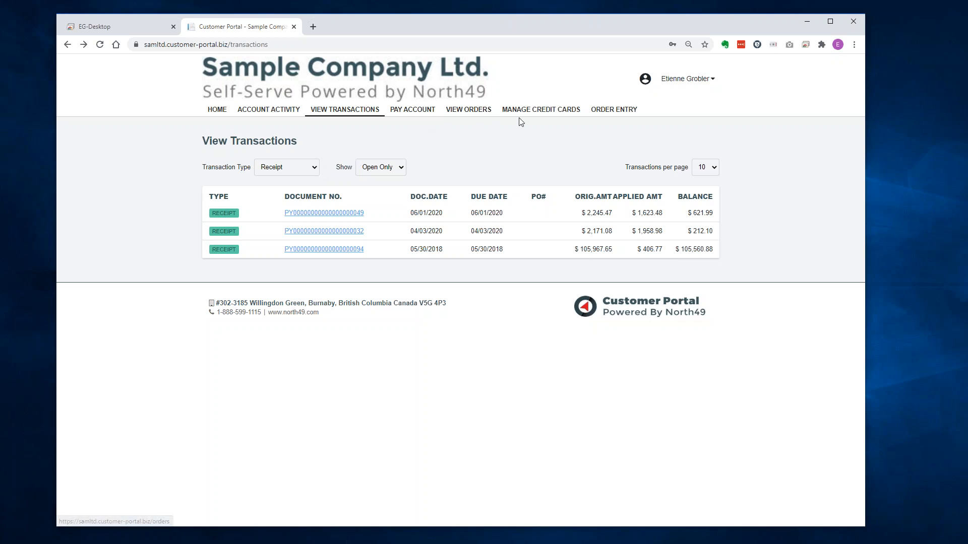
Open Manage Credit Cards, listing three saved cards, one expired and a default Mastercard.
click(537, 113)
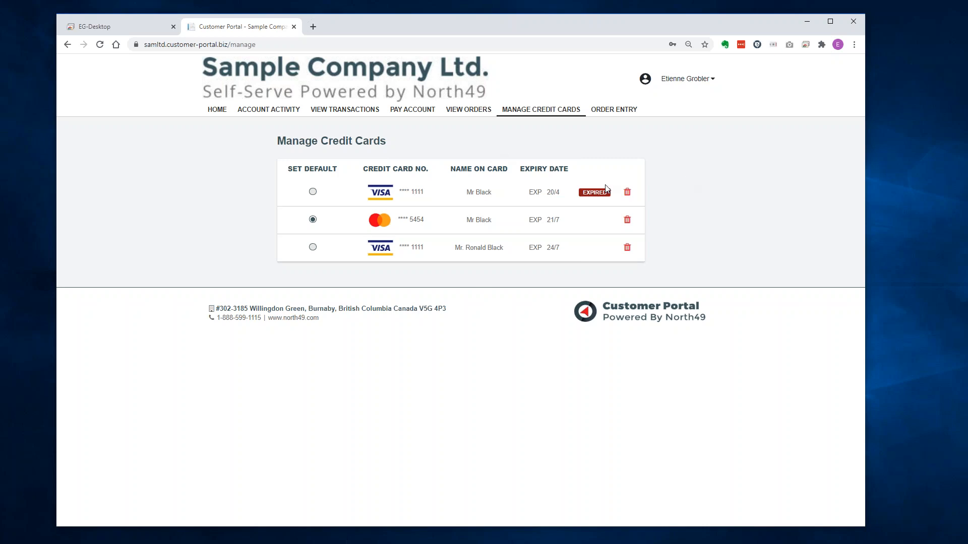
Switch to the Sage 300 desktop showing customer 1200's four stored credit cards.
click(133, 28)
Review the stored credit cards in Sage 300, selecting the inactive Mastercard, then return to the portal.
click(498, 168)
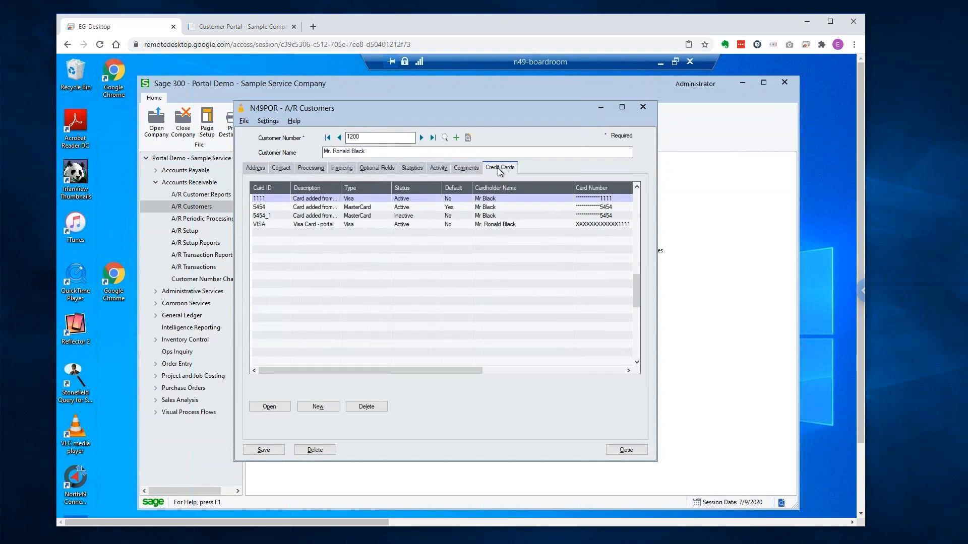
click(420, 215)
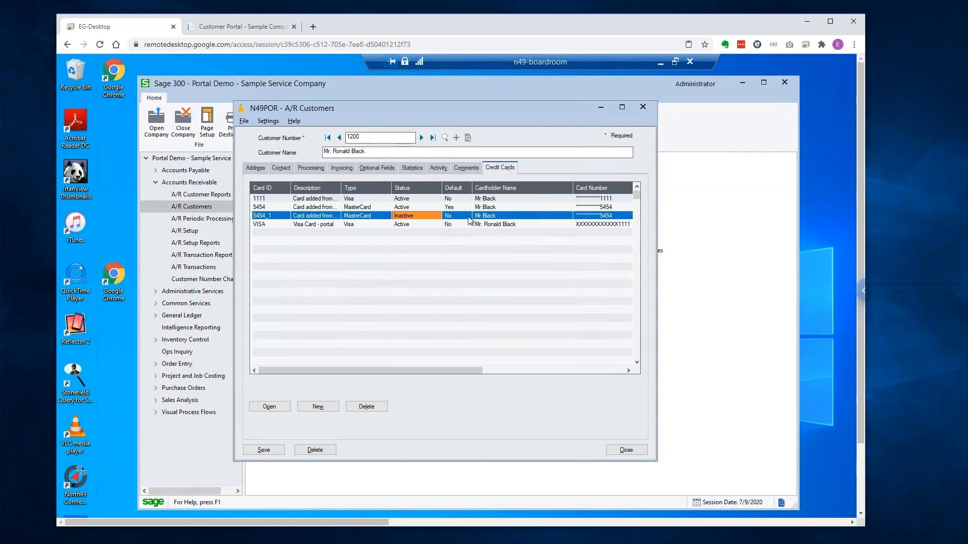
click(241, 26)
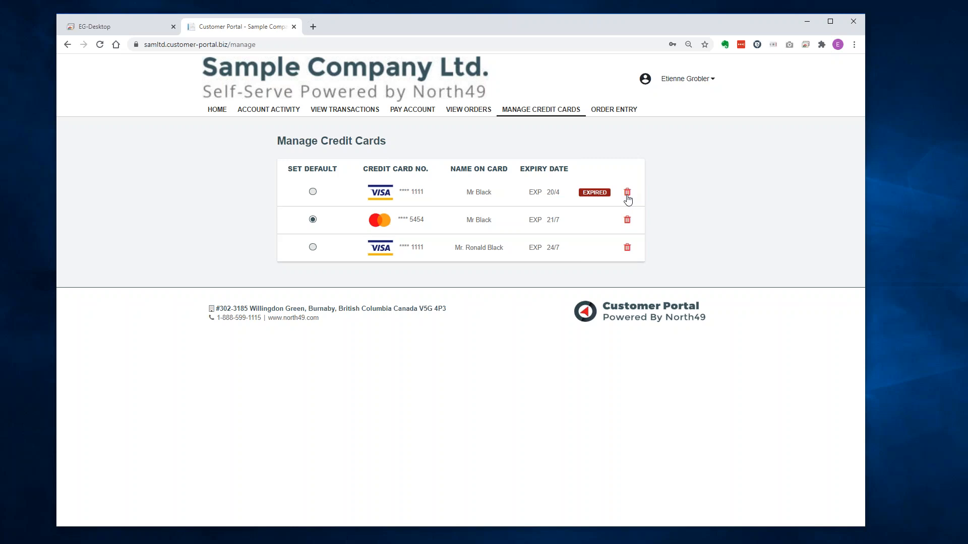
On Pay Account, expand and collapse the TR-CRE-006 and RC document line items.
click(411, 111)
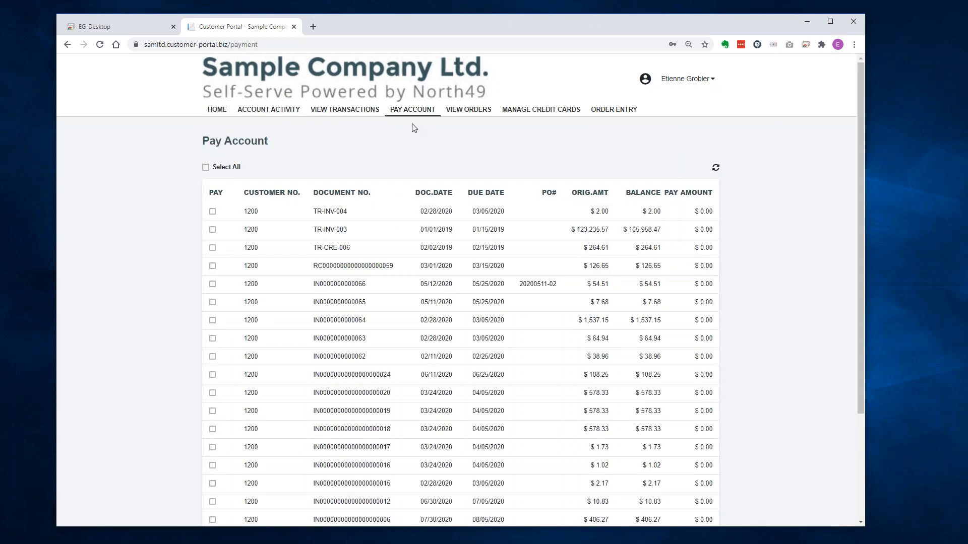
scroll(145, 408, down, 1)
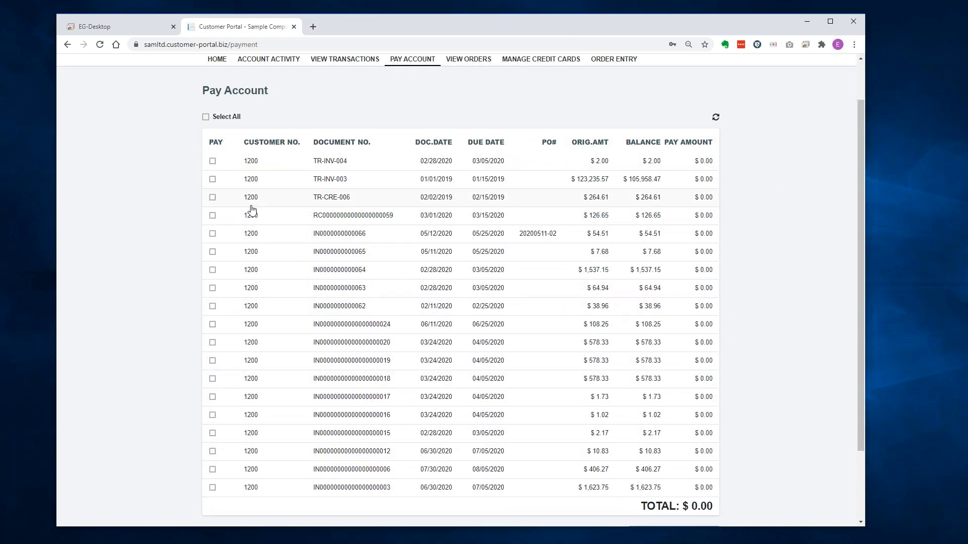
click(343, 198)
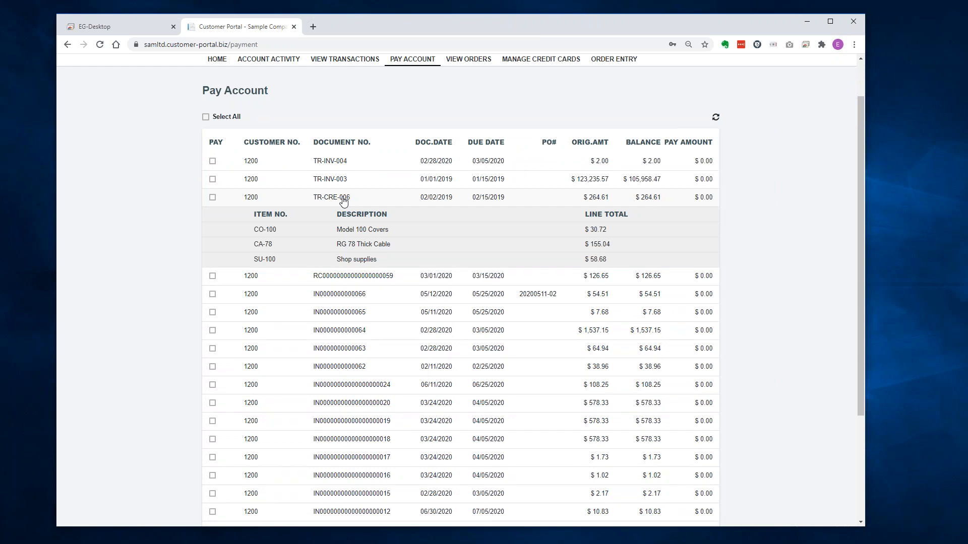
click(342, 199)
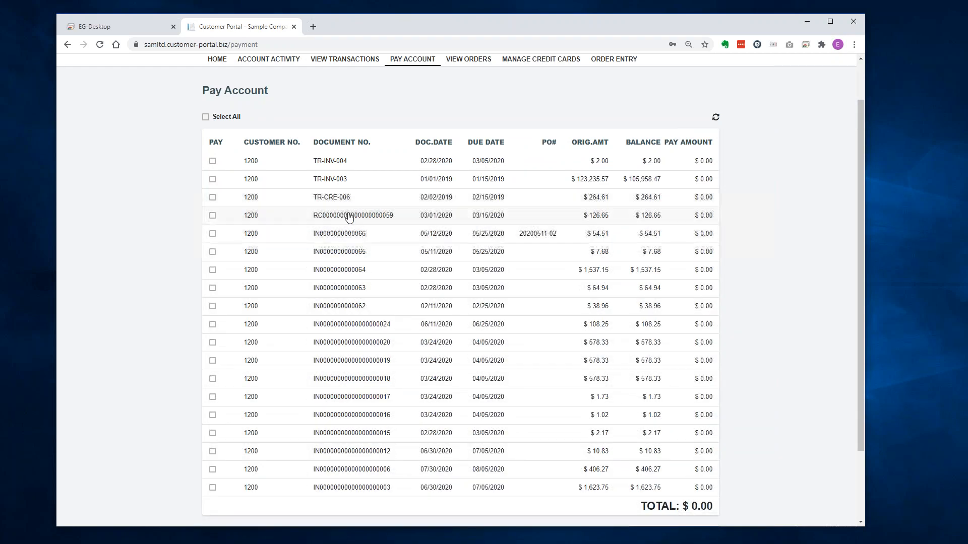
click(349, 217)
click(349, 217)
click(212, 234)
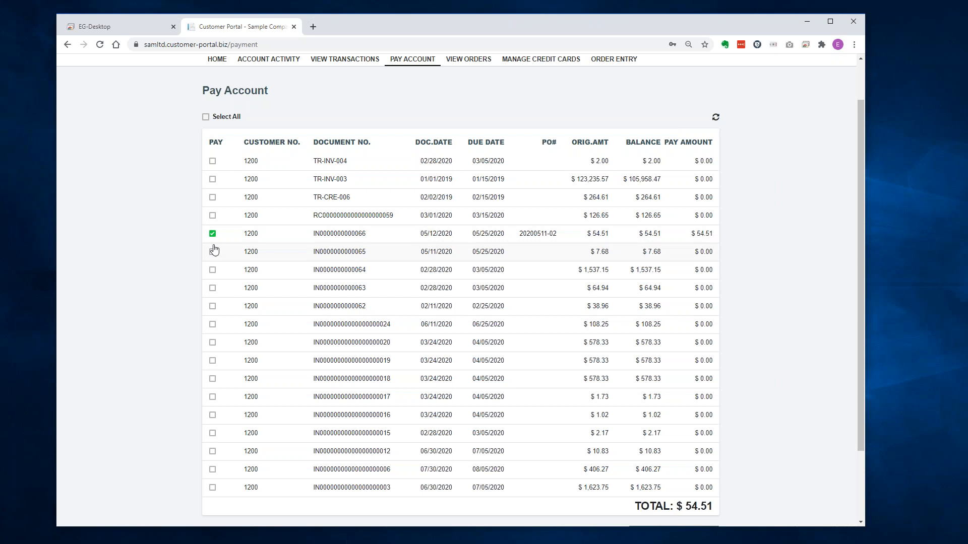
click(213, 252)
click(213, 270)
click(213, 289)
click(212, 306)
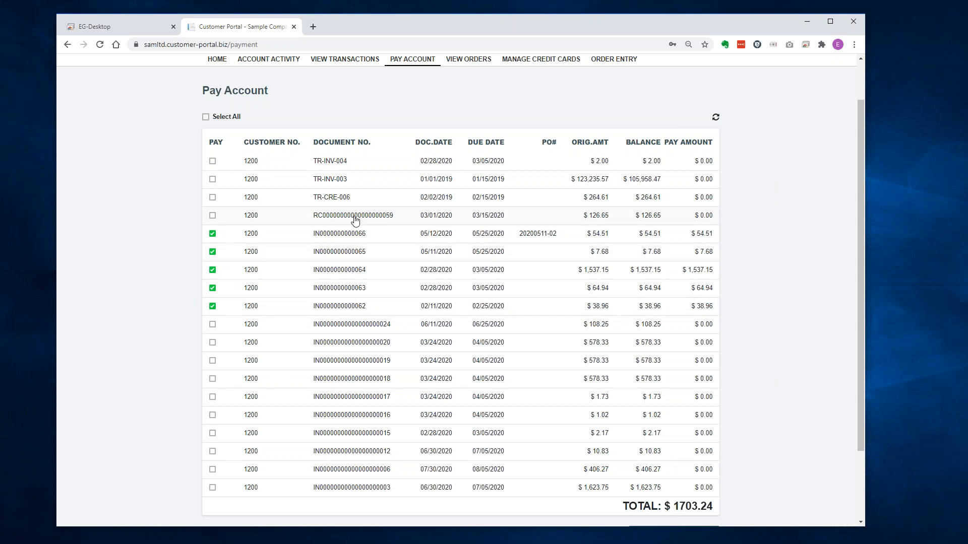
scroll(821, 320, down, 2)
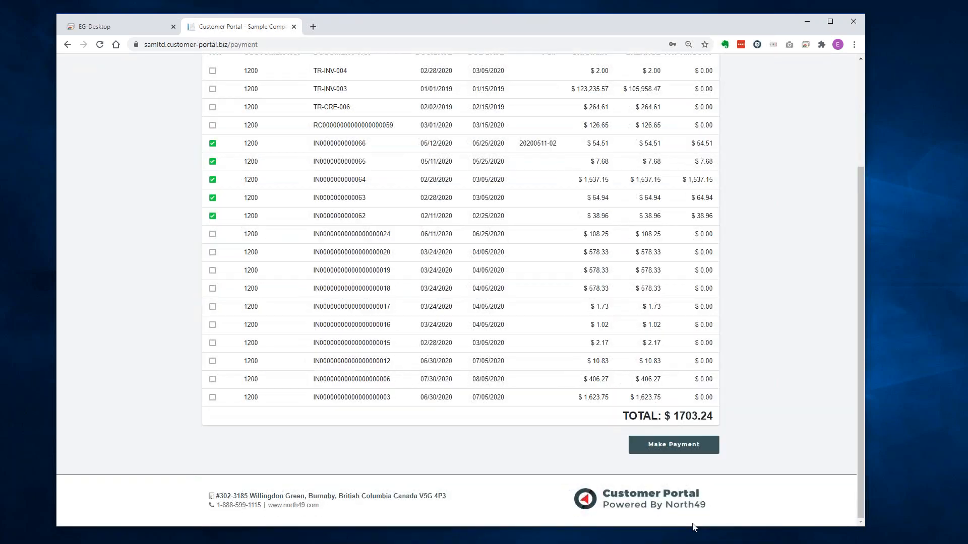
Submit payment of the five invoices with the stored Mastercard for a $1,703.24 receipt.
click(676, 444)
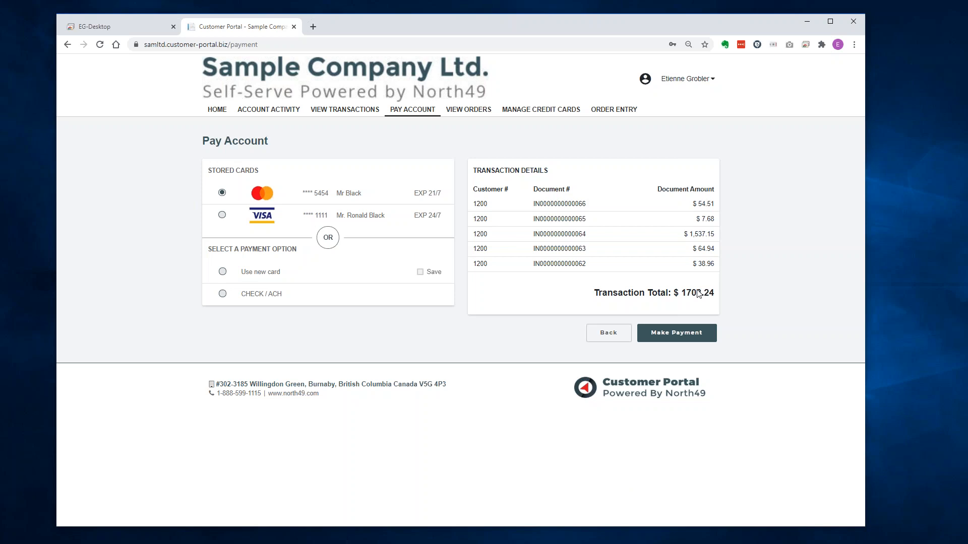
click(677, 332)
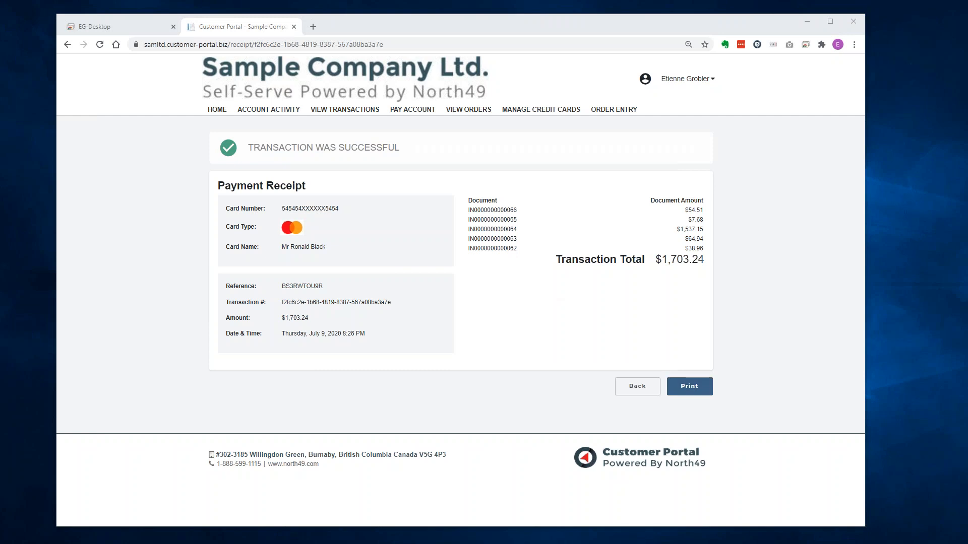
Start printing the receipt, cancel the print dialog, and return to Pay Account.
click(689, 386)
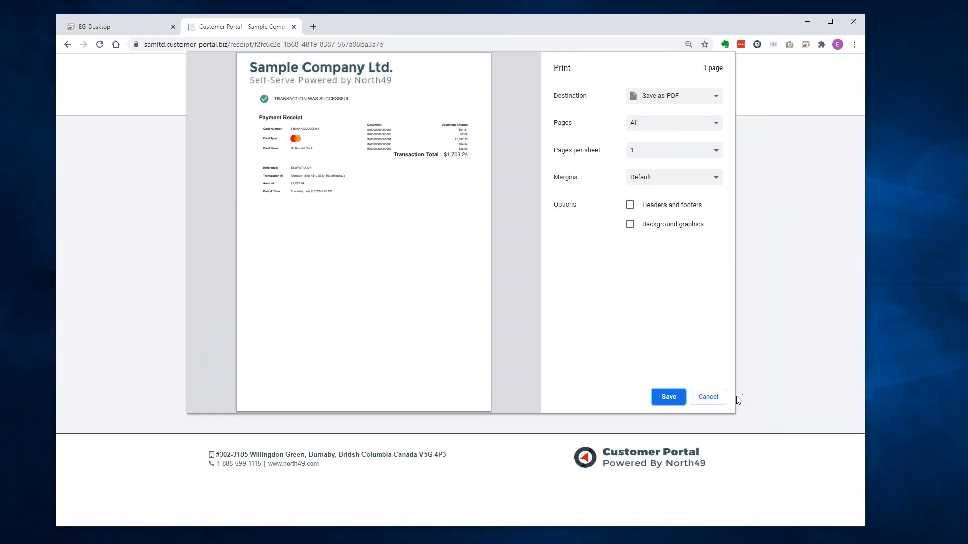
click(710, 400)
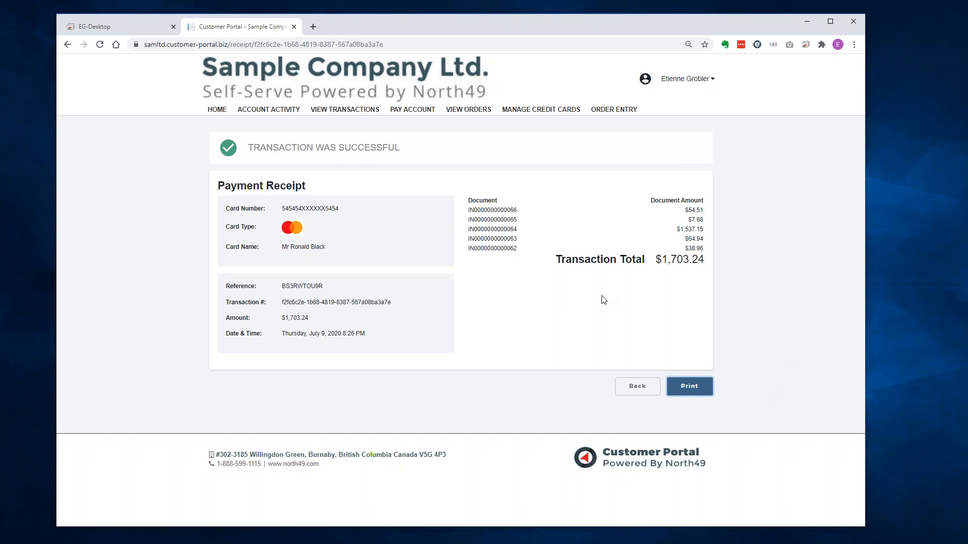
click(416, 111)
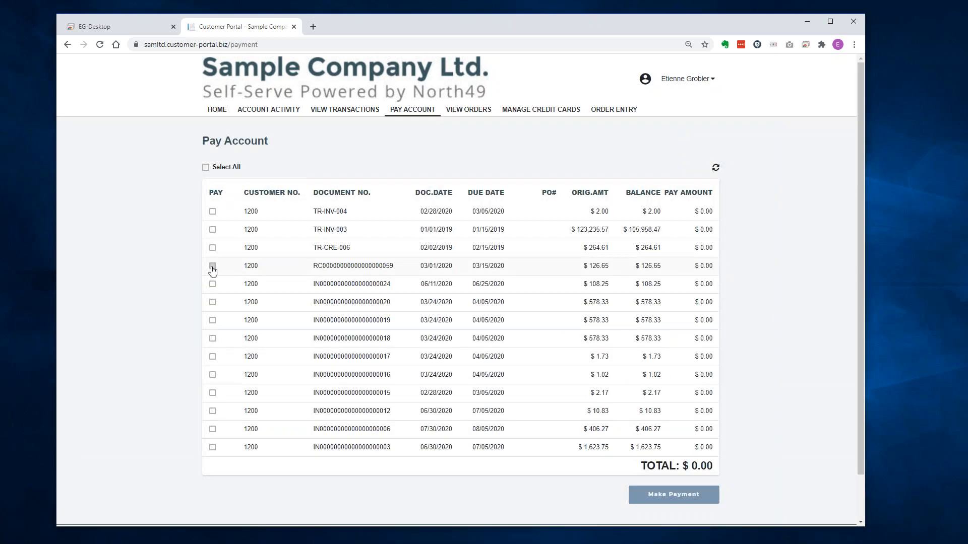
click(212, 266)
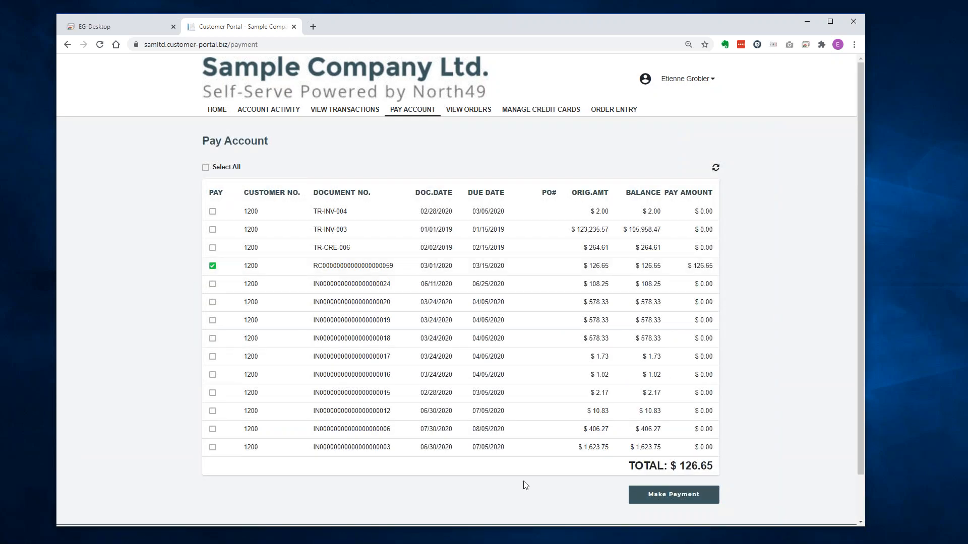
click(663, 497)
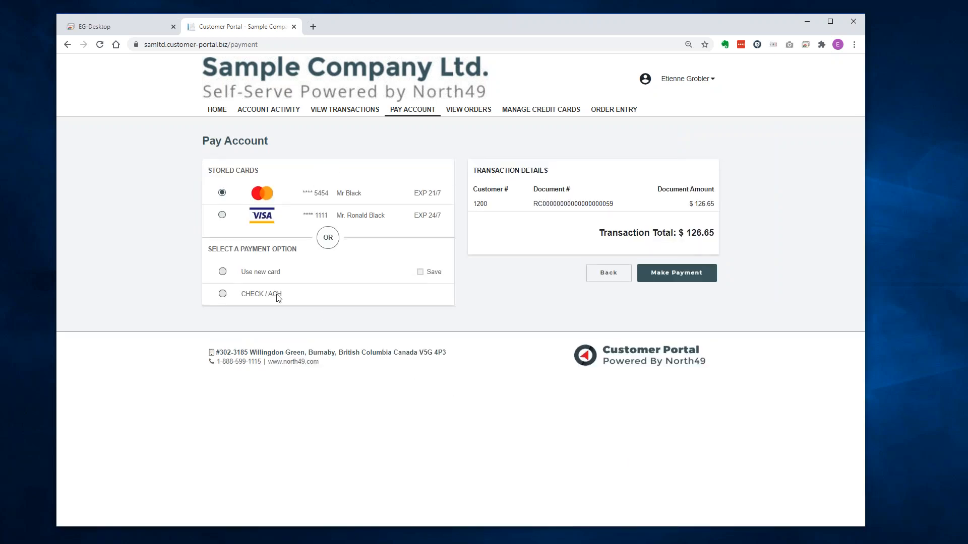
click(222, 294)
click(683, 275)
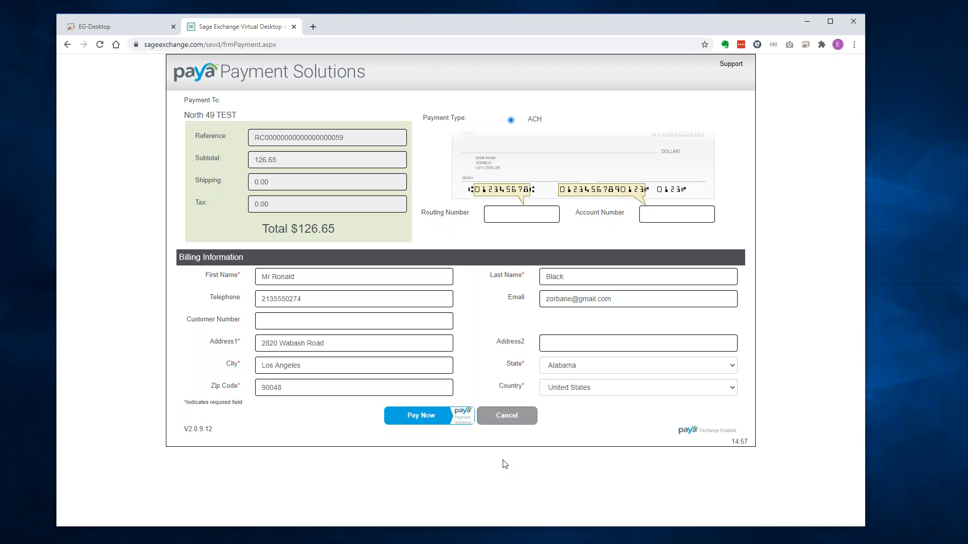
Cancel the Paya payment, returning to a 'Transaction was not completed' receipt for $126.65.
click(507, 417)
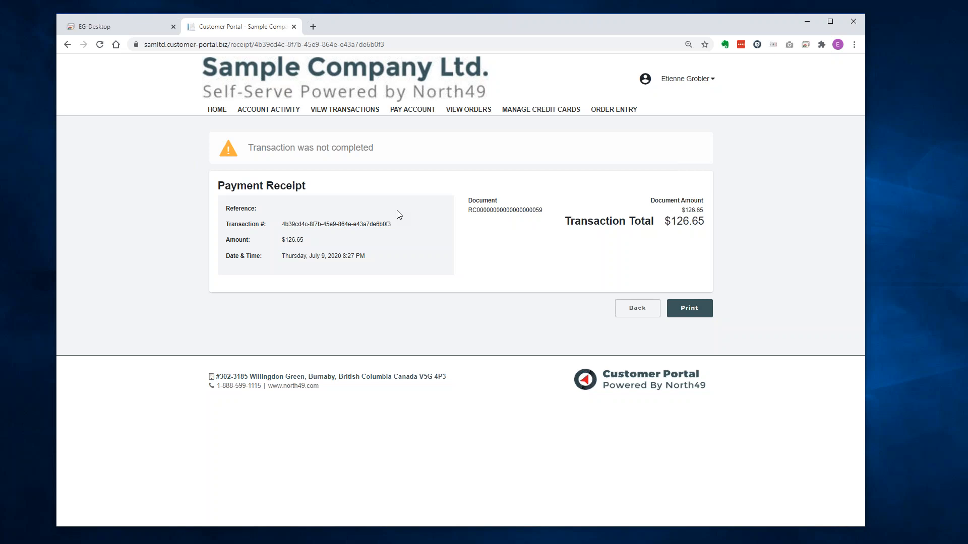
Open Order Entry and expand the header showing HOME ship-to and delivery details.
click(614, 112)
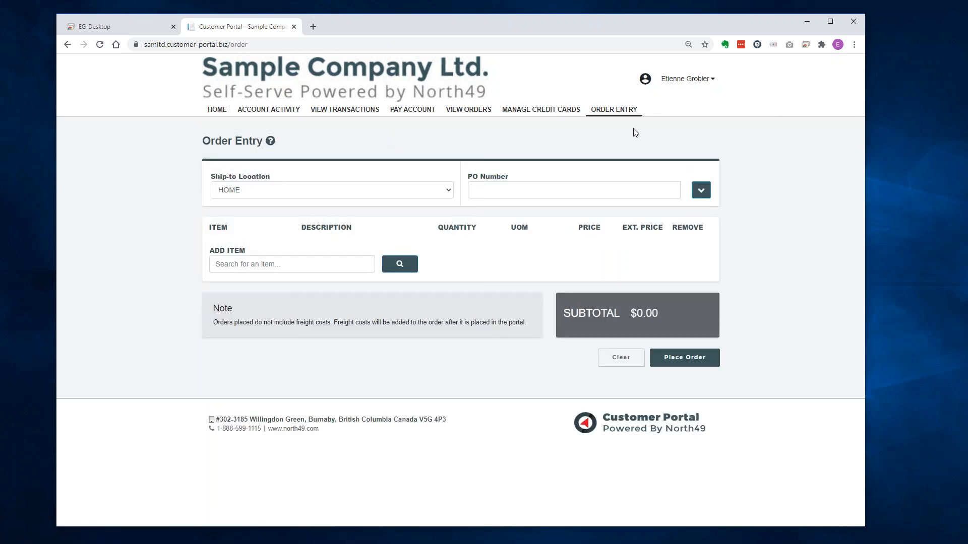
click(701, 191)
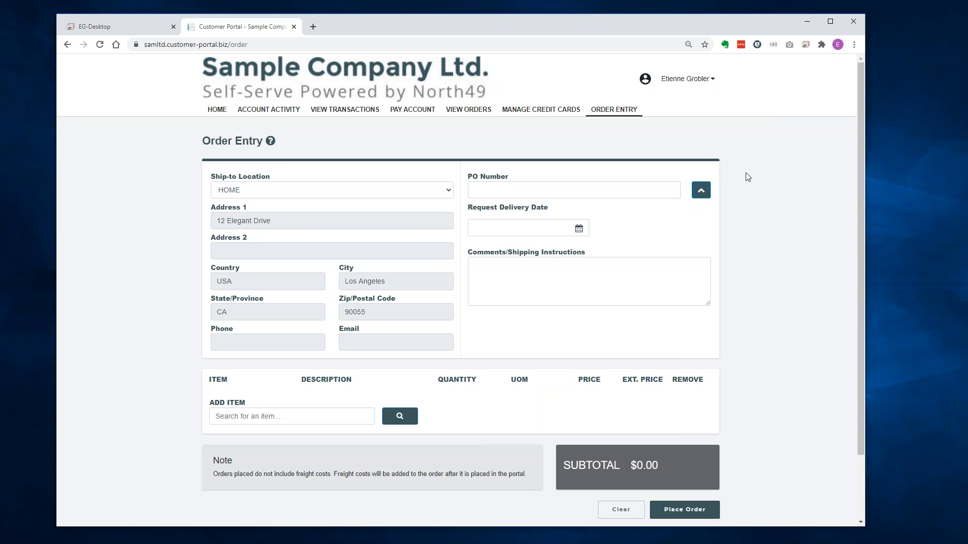
Narrow the browser to mobile width, collapse shipping details, start an item search, then widen it again.
drag(867, 195, 226, 214)
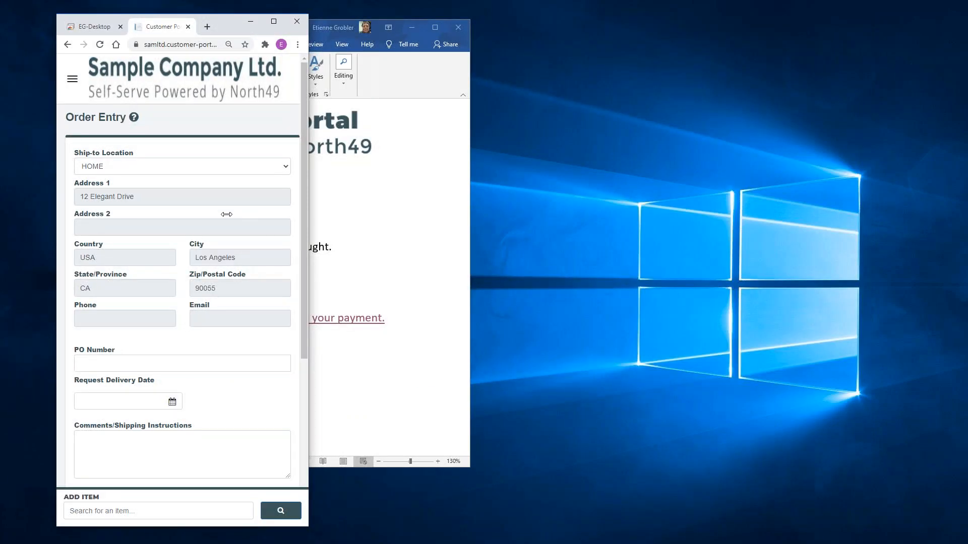
scroll(215, 288, down, 5)
scroll(215, 289, up, 5)
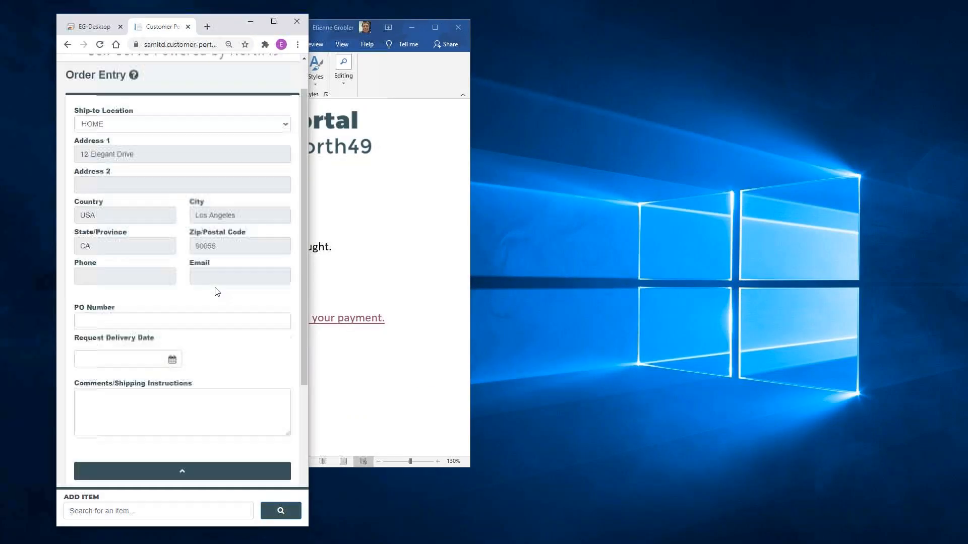
scroll(214, 288, down, 1)
scroll(215, 291, down, 5)
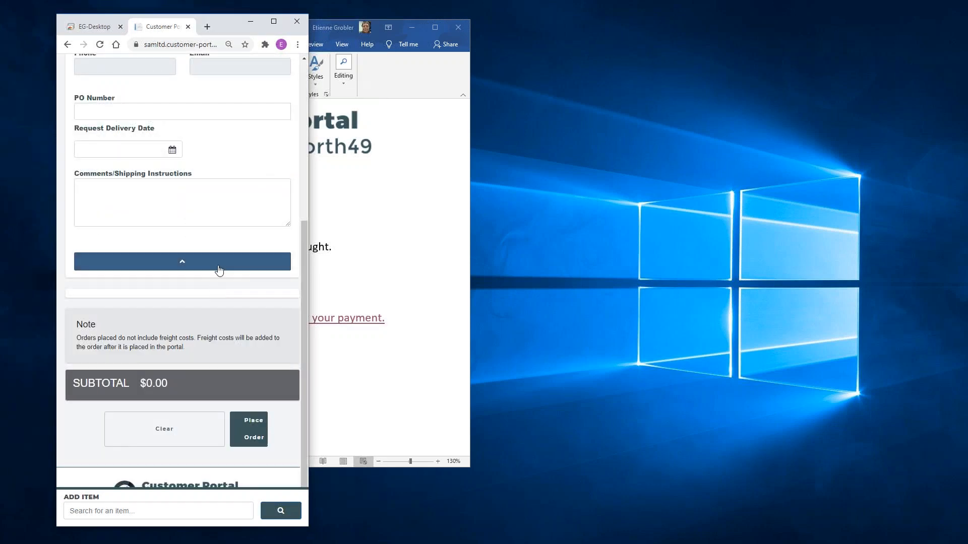
click(218, 265)
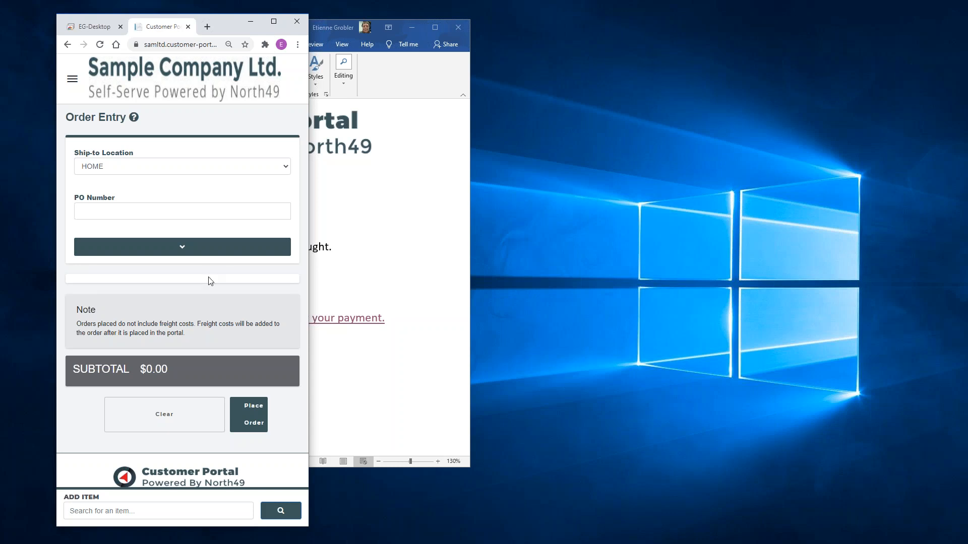
click(146, 511)
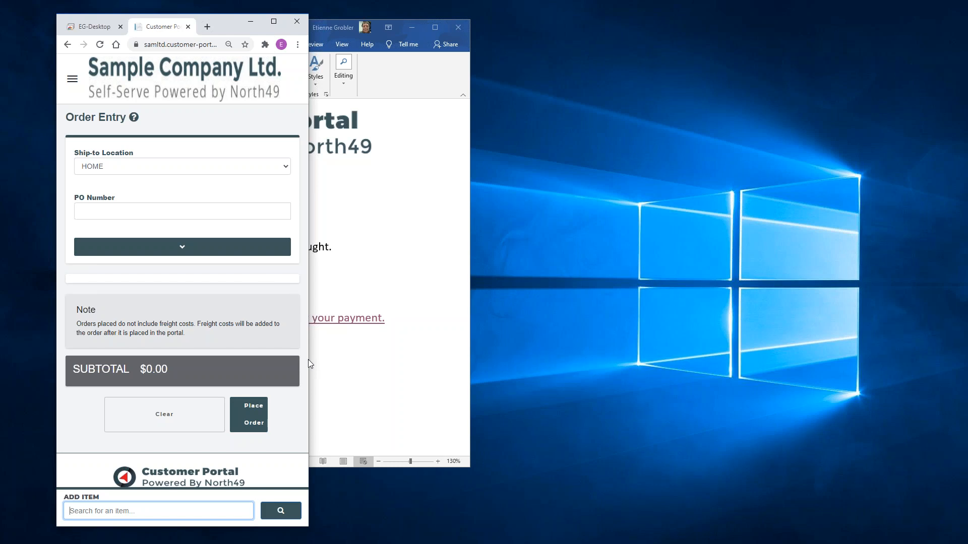
drag(312, 361, 886, 361)
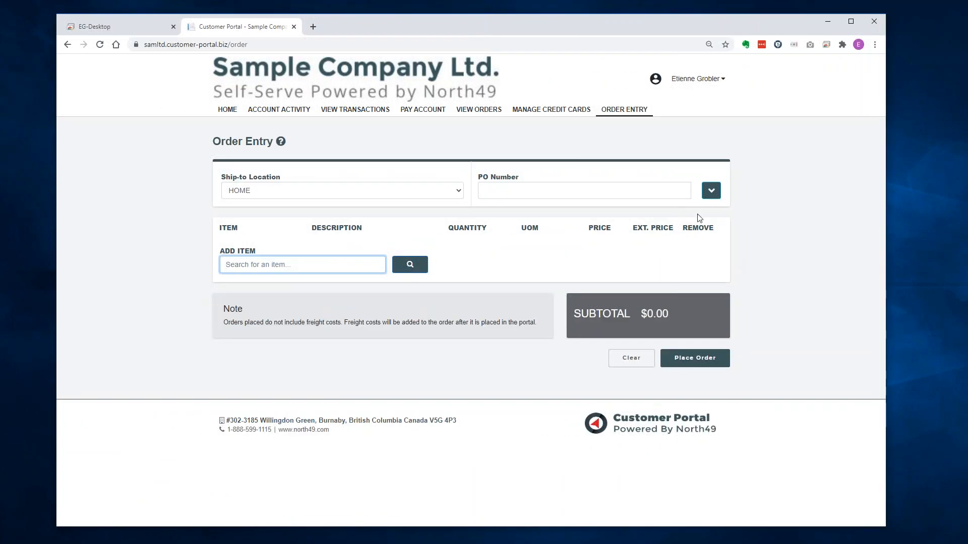
Expand the order header and switch Ship-to to --NEW--, then back to HOME.
click(711, 191)
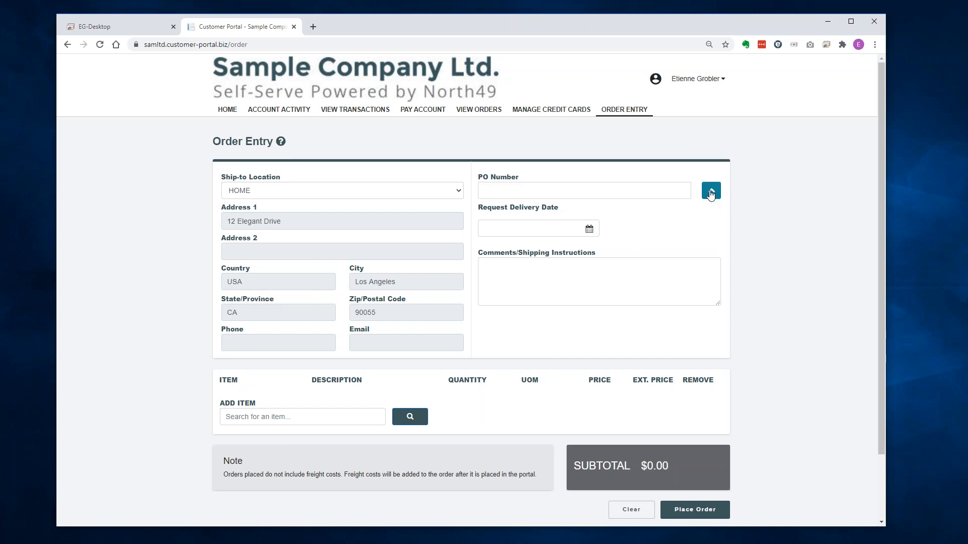
click(311, 195)
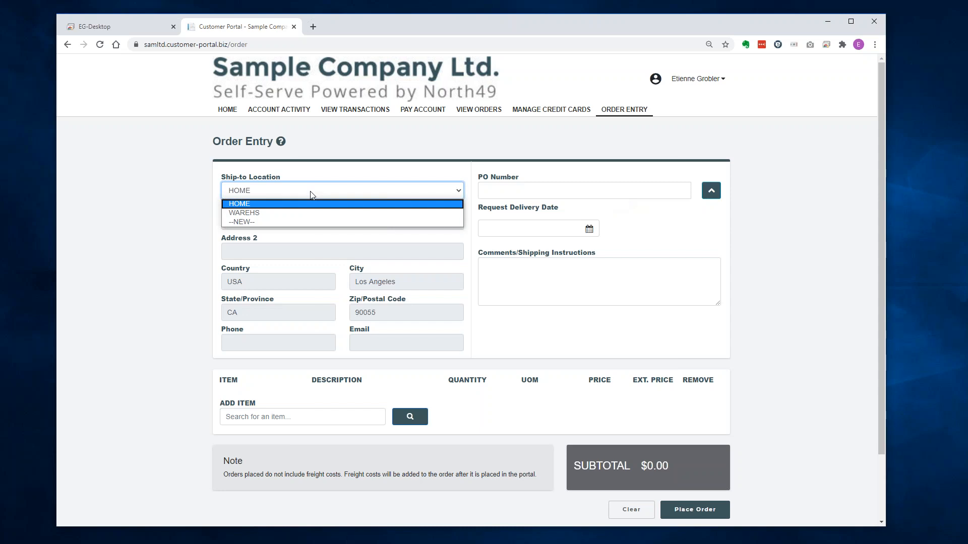
click(253, 224)
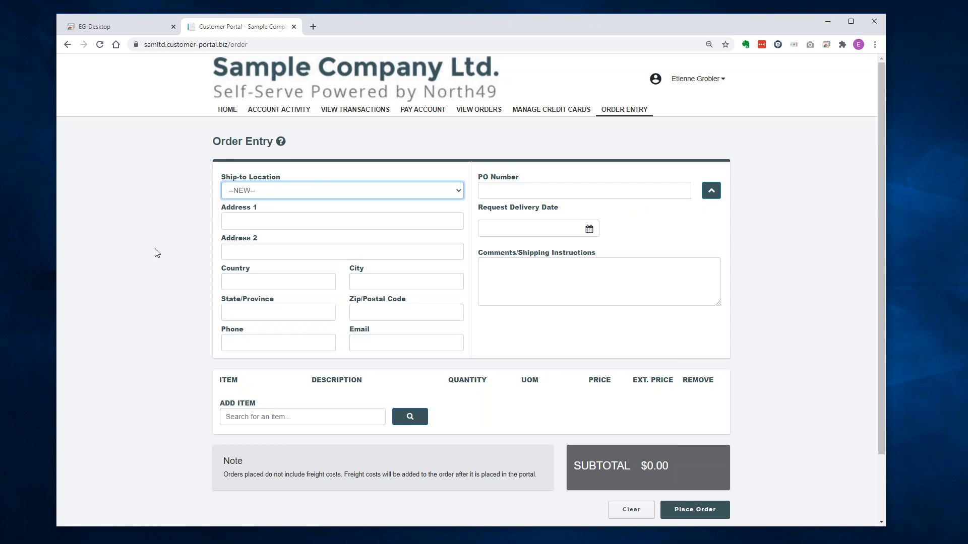
click(301, 195)
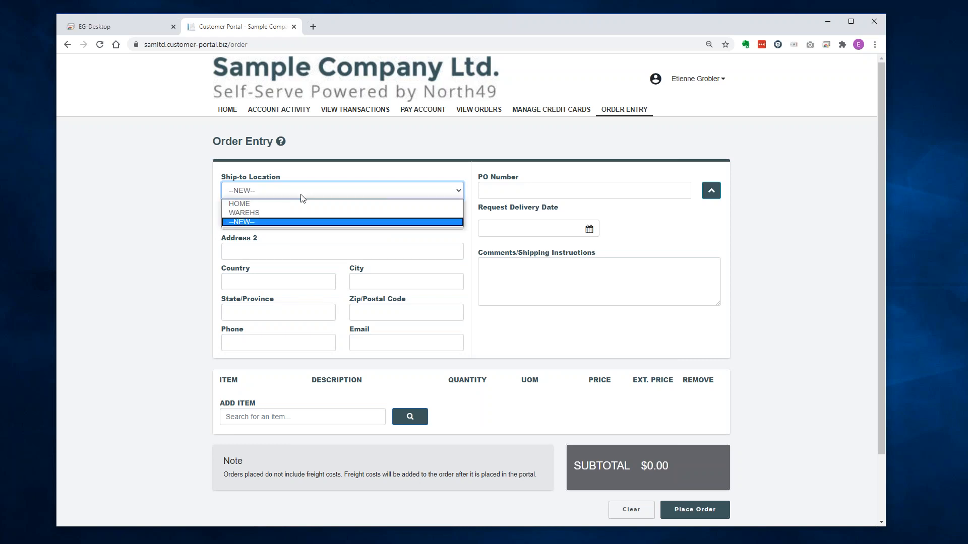
click(296, 204)
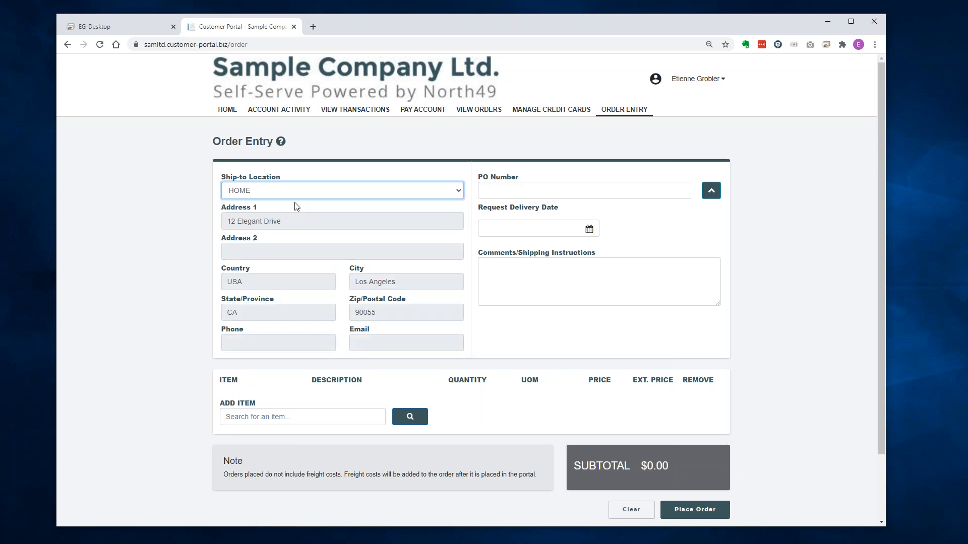
Enter PO DEMO PO, delivery date 07/30/2020, and comment 'Please ship using my FedEx account'.
click(516, 194)
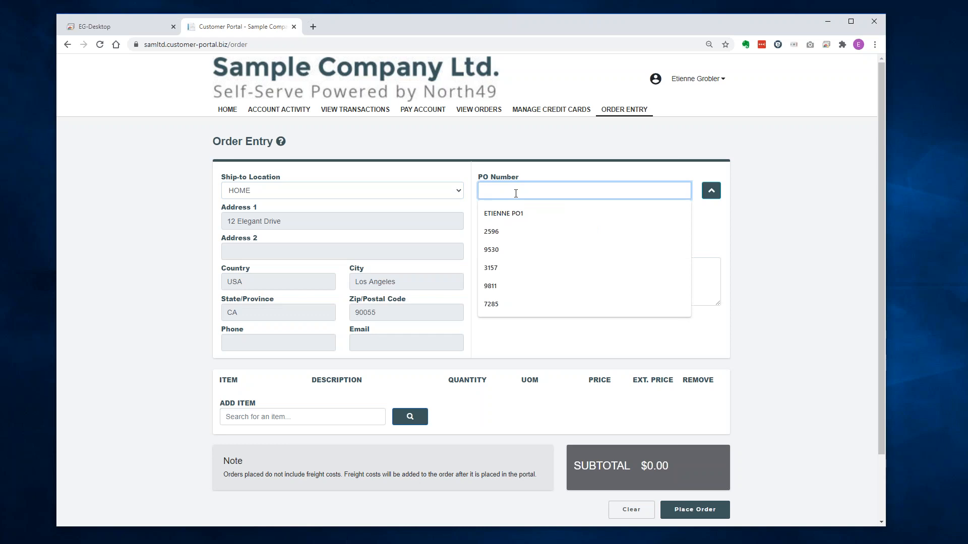
text(DEMO)
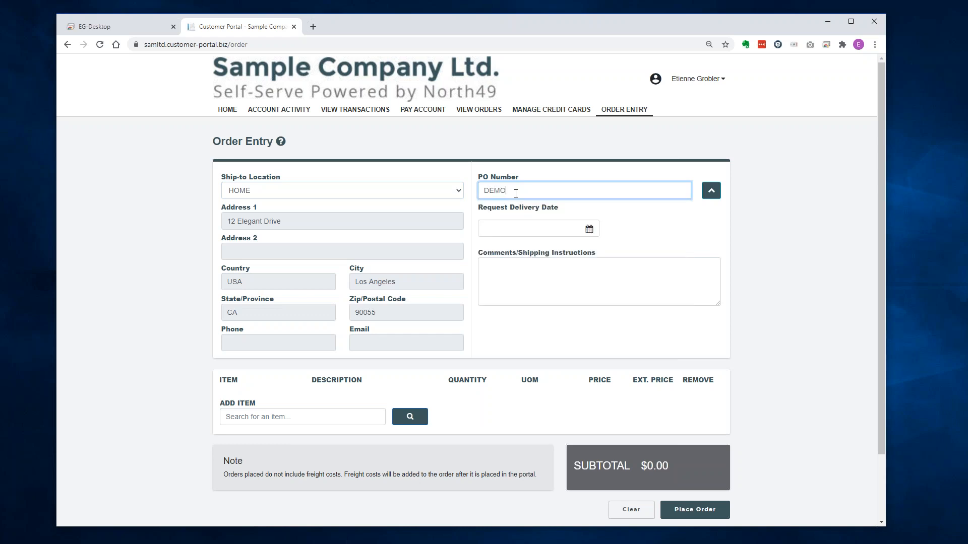
text( PO)
click(514, 227)
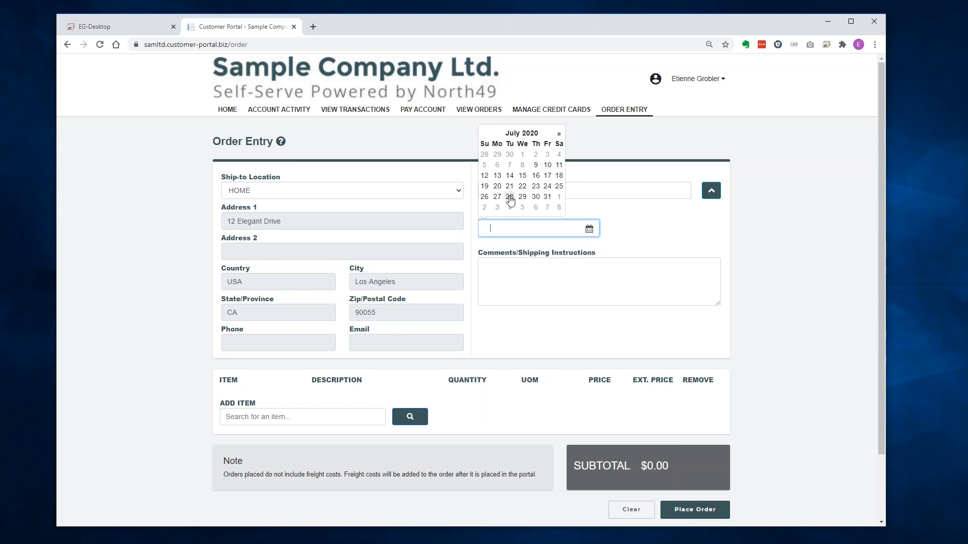
click(536, 197)
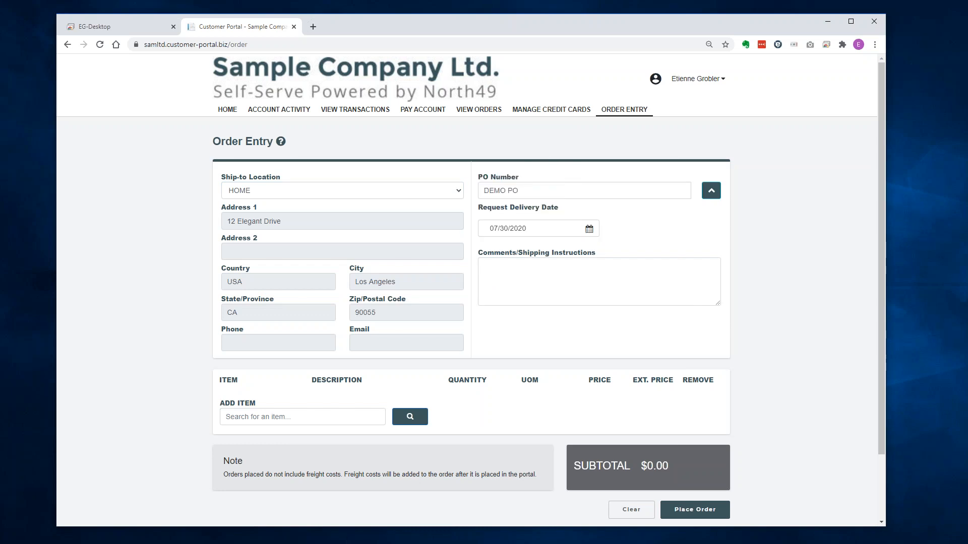
click(533, 302)
text(Please ship using my )
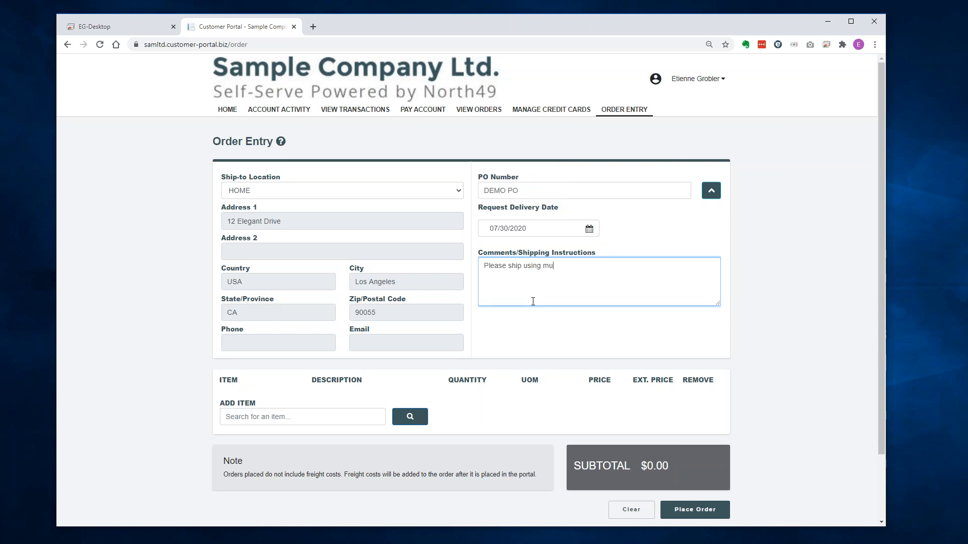
text(FedEx account)
Collapse the header and add 2 Halogen Desk Lights via a 'desk' search.
click(709, 192)
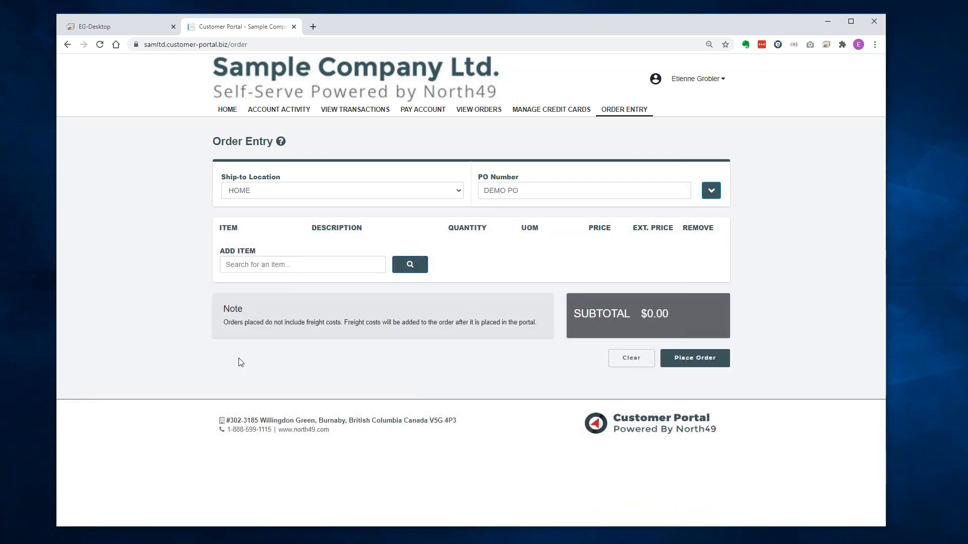
click(309, 267)
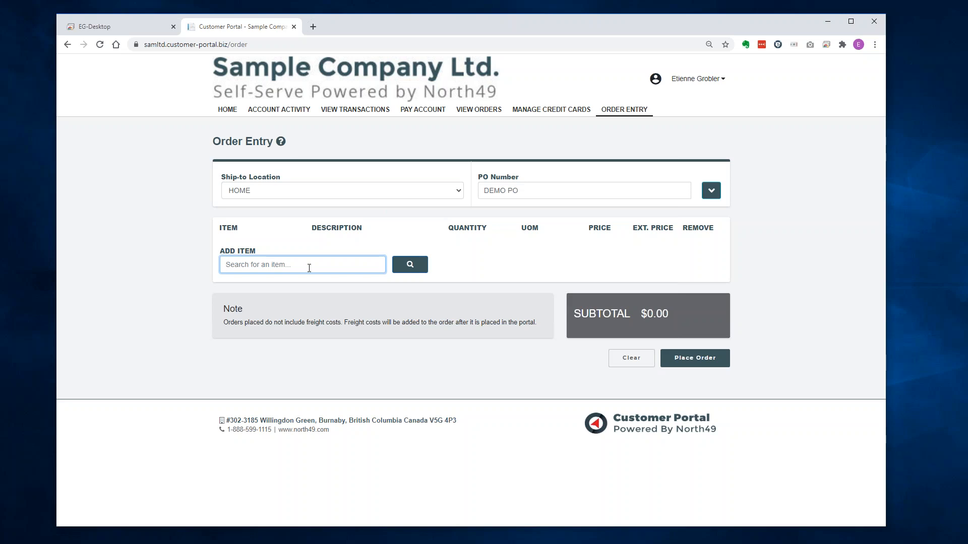
text(desk)
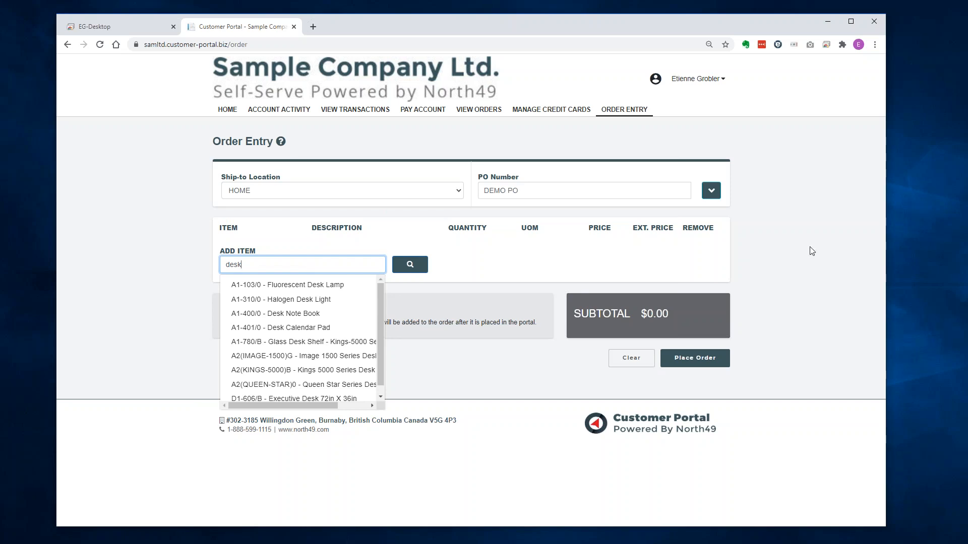
key(Down)
key(Down)
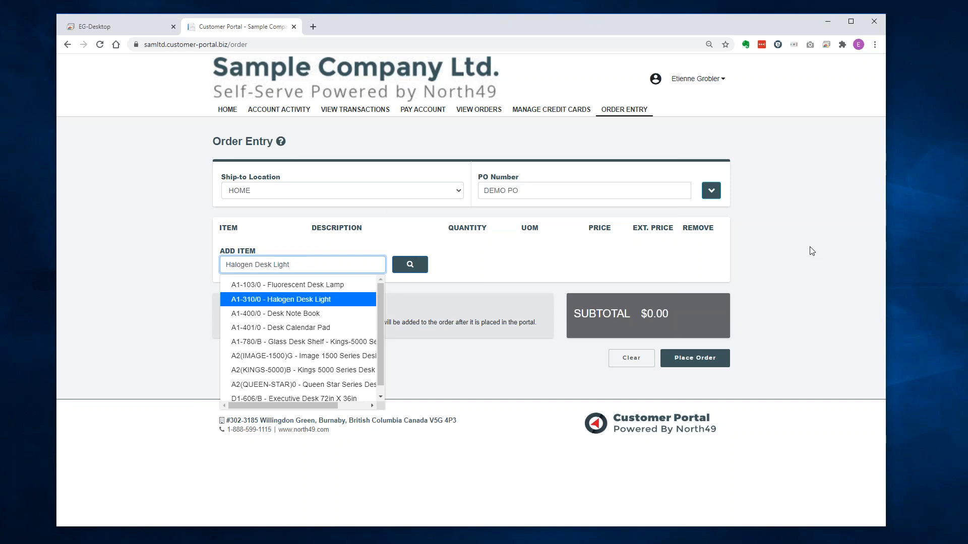
key(Return)
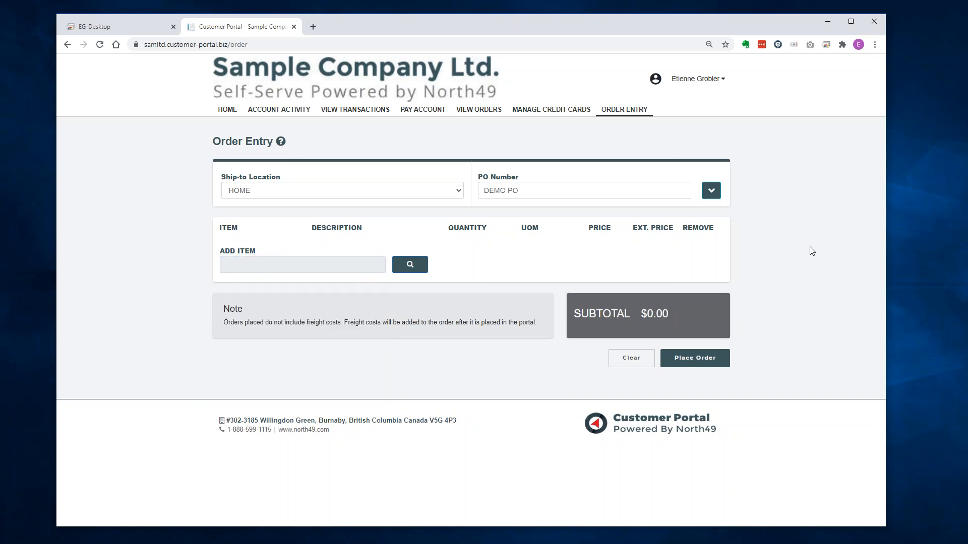
text(2)
key(Return)
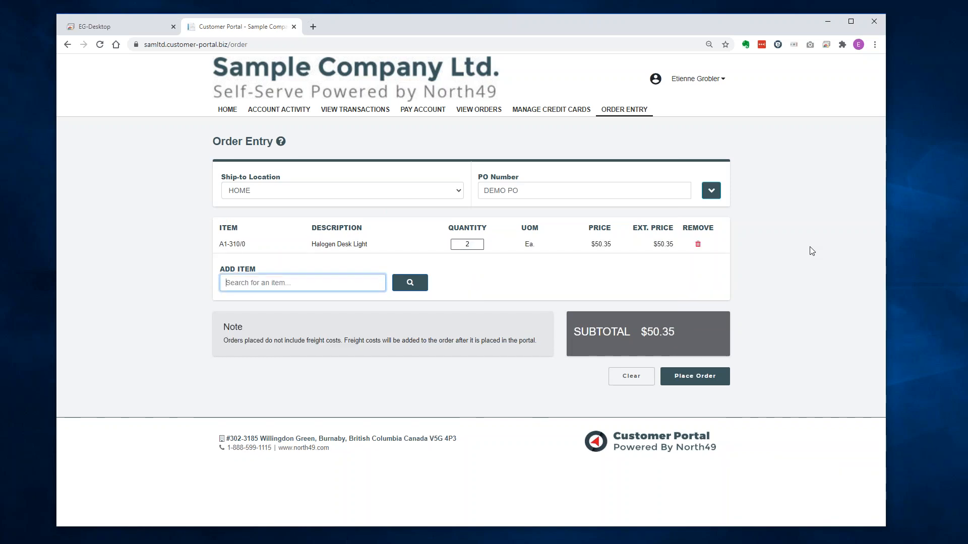
Add 1 Fluorescent Desk Lamp with unit of measure each, then search for 'pen'.
text(desk)
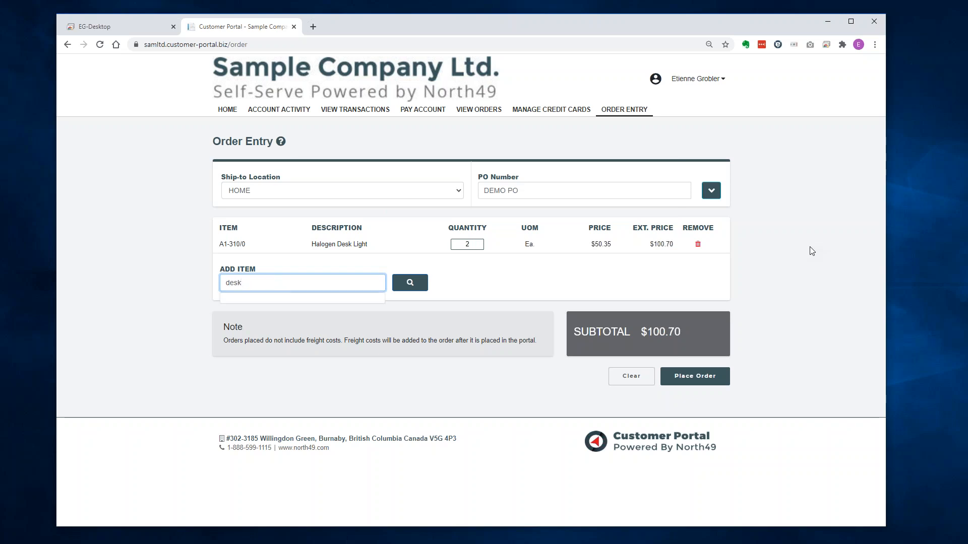
key(Down)
key(Return)
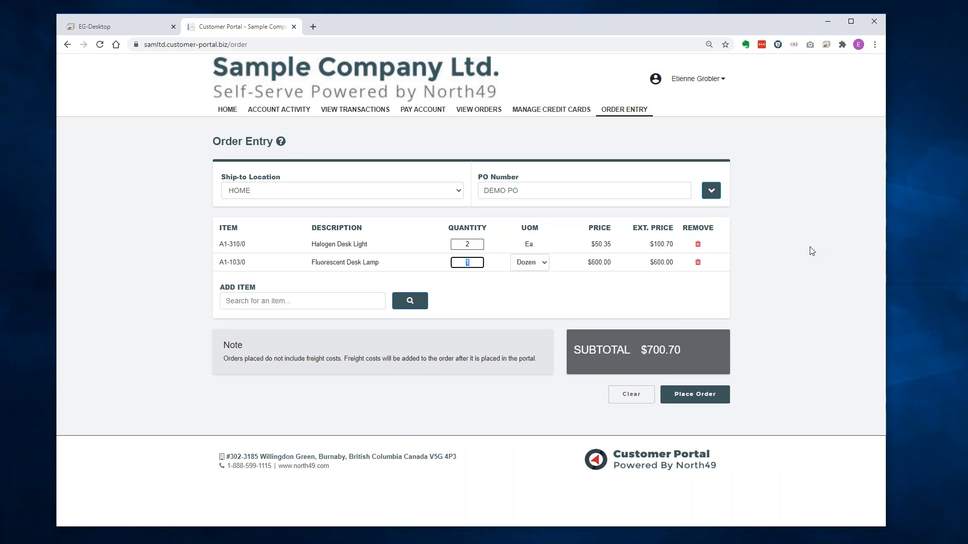
key(Tab)
key(Up)
key(Tab)
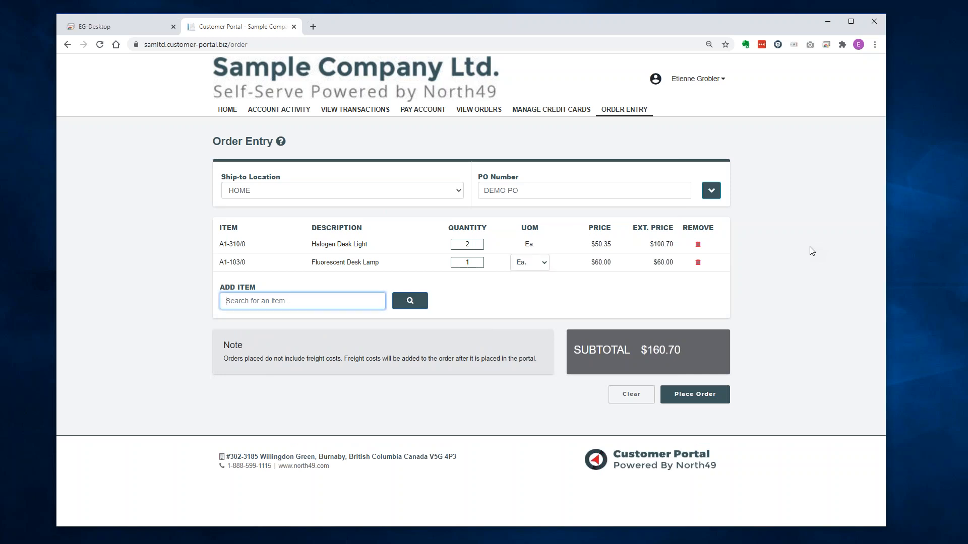
text(pen)
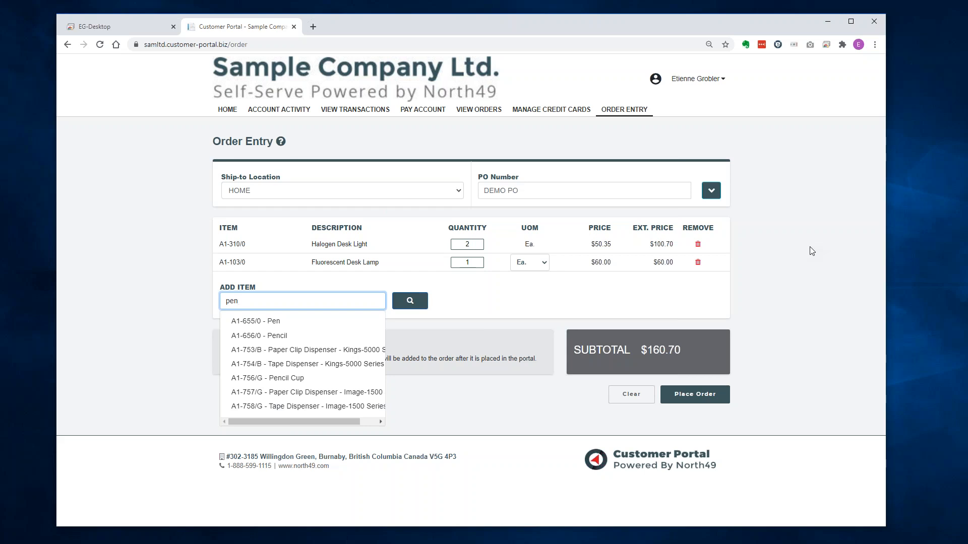
Add 10 Pencils (A1-656/0, $1.60) to the order, bringing the subtotal to $162.30.
text(ci)
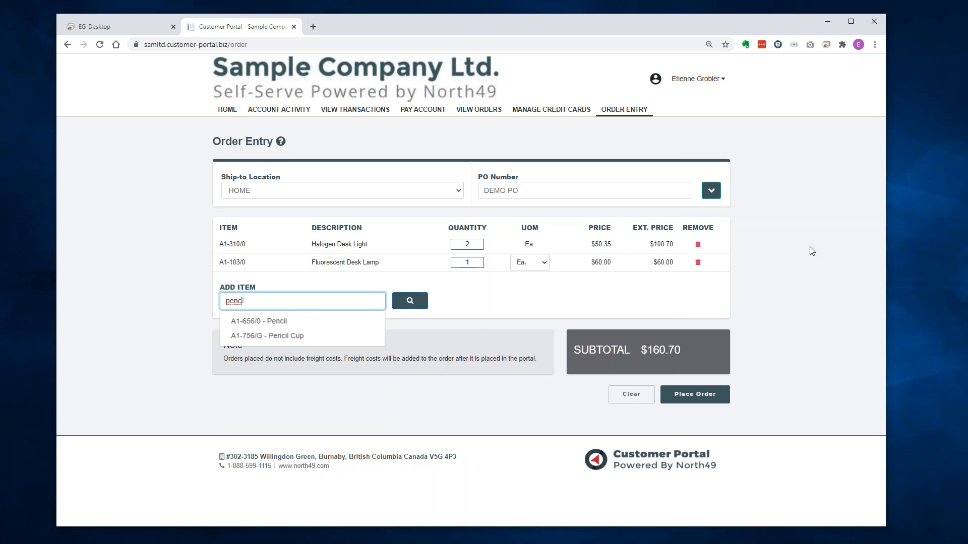
key(Down)
key(Return)
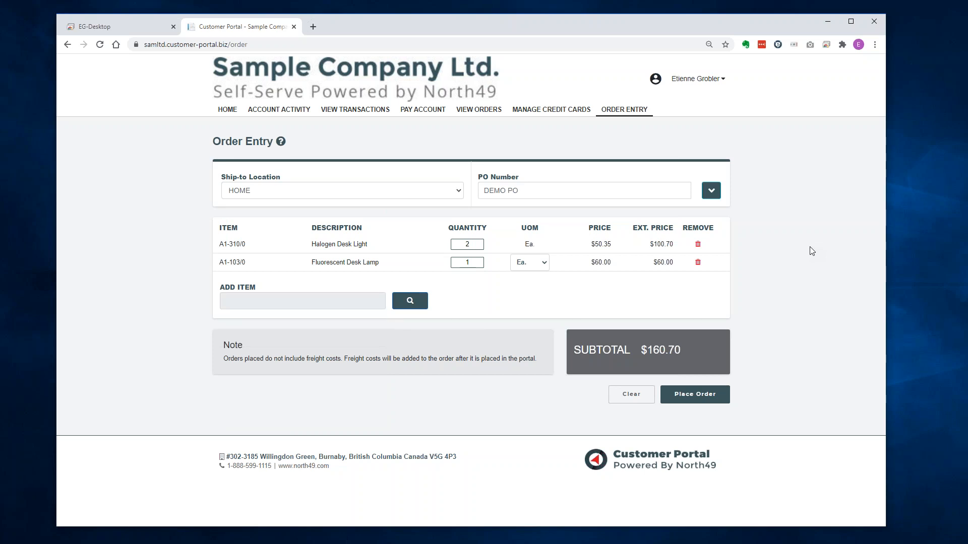
text(10)
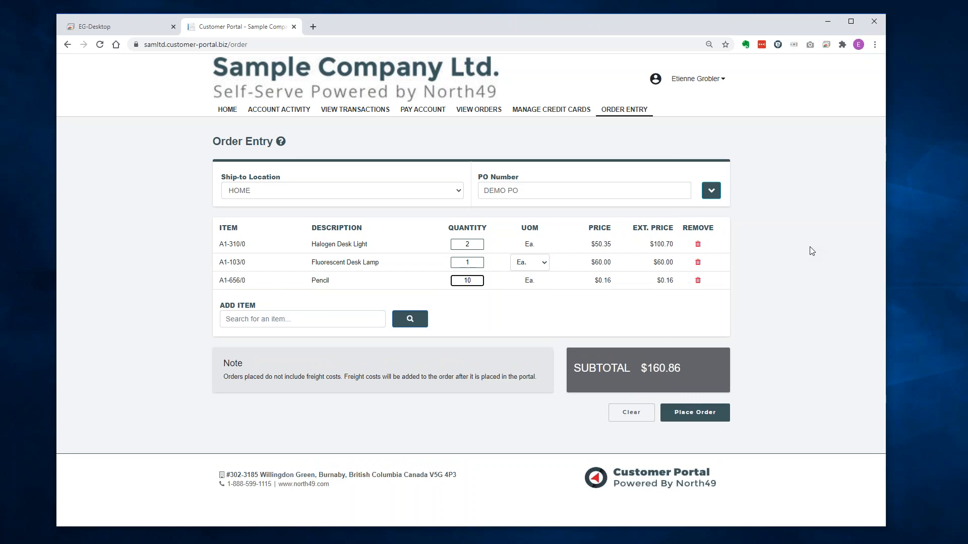
key(Return)
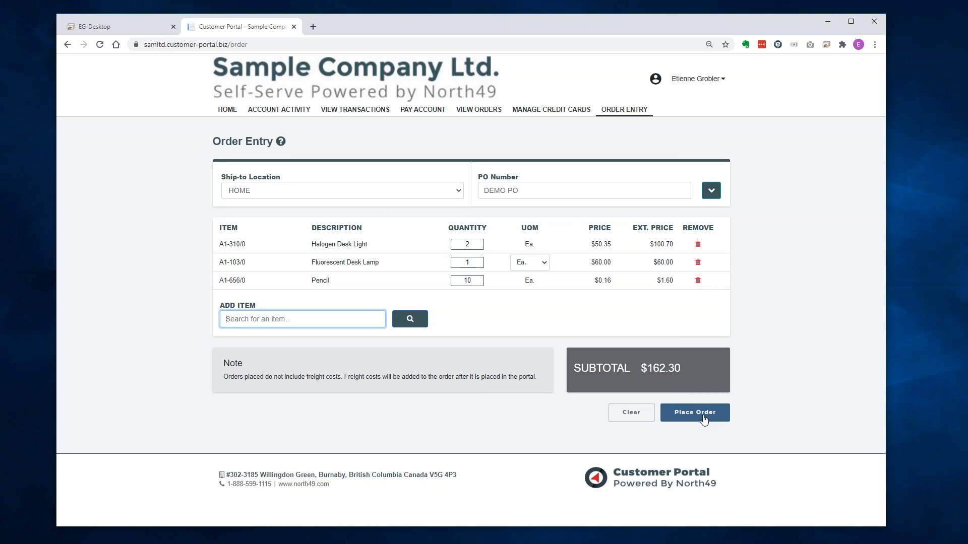
Place the order and choose View/Print in the order-number confirmation.
click(705, 414)
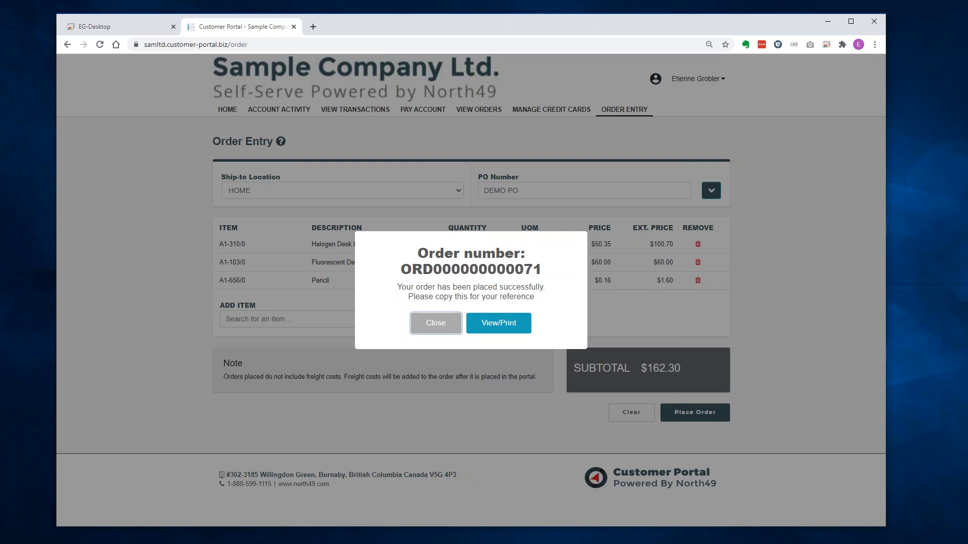
click(507, 324)
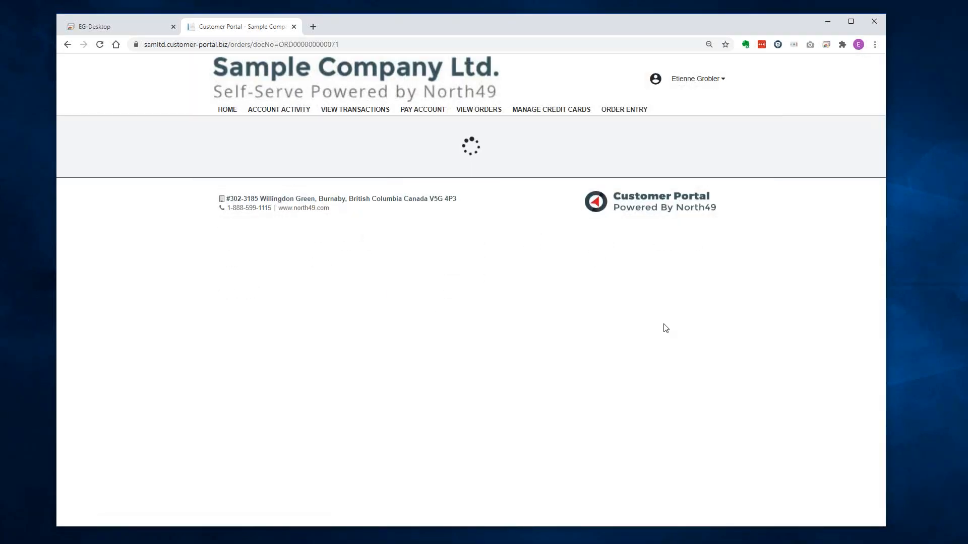
Review the order copy's $175.69 total and $0.00 shipping, then return to a blank Order Entry.
scroll(779, 303, down, 3)
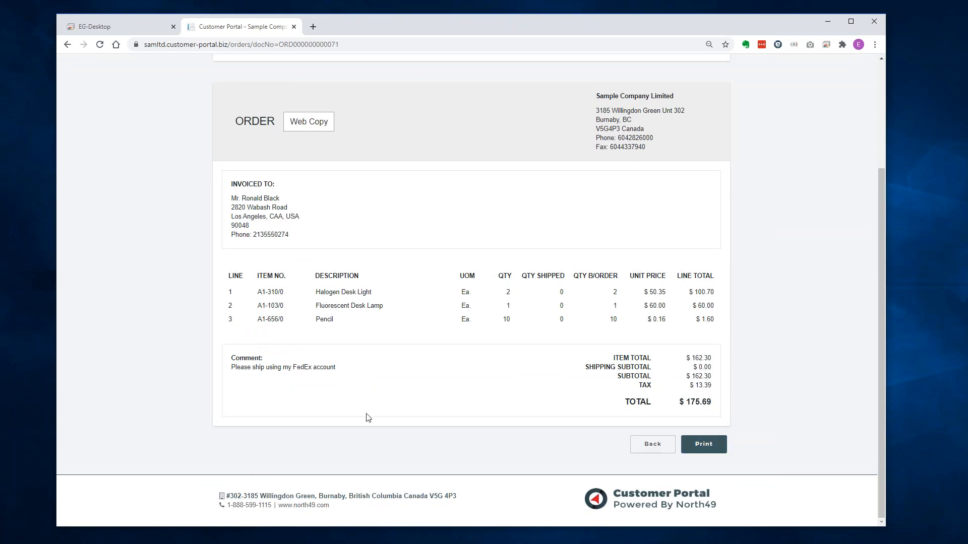
drag(352, 371, 207, 369)
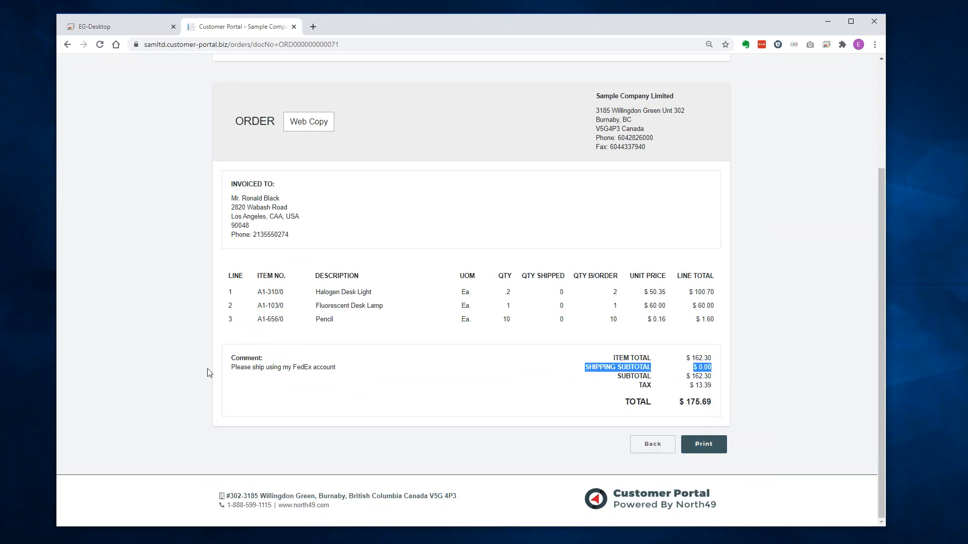
click(307, 395)
scroll(460, 396, up, 3)
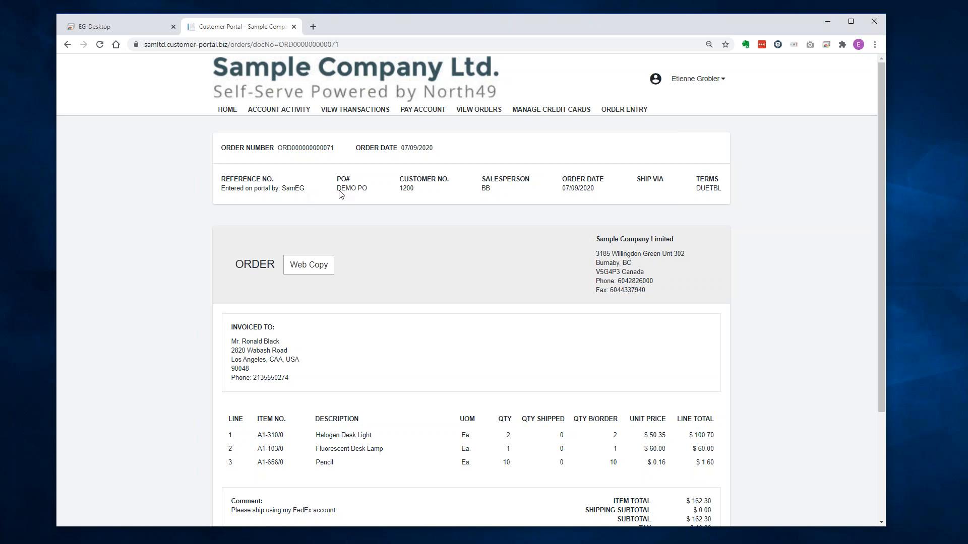
scroll(581, 341, down, 3)
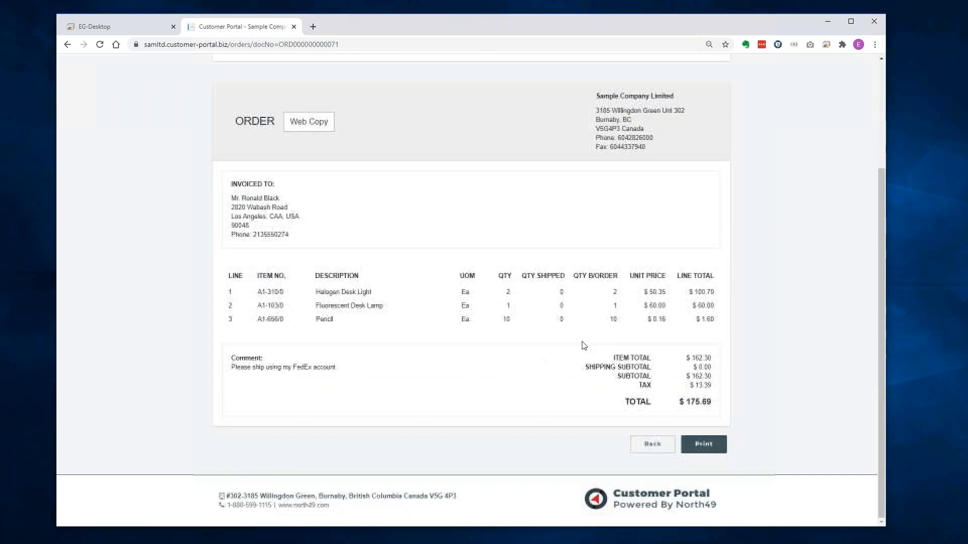
click(653, 445)
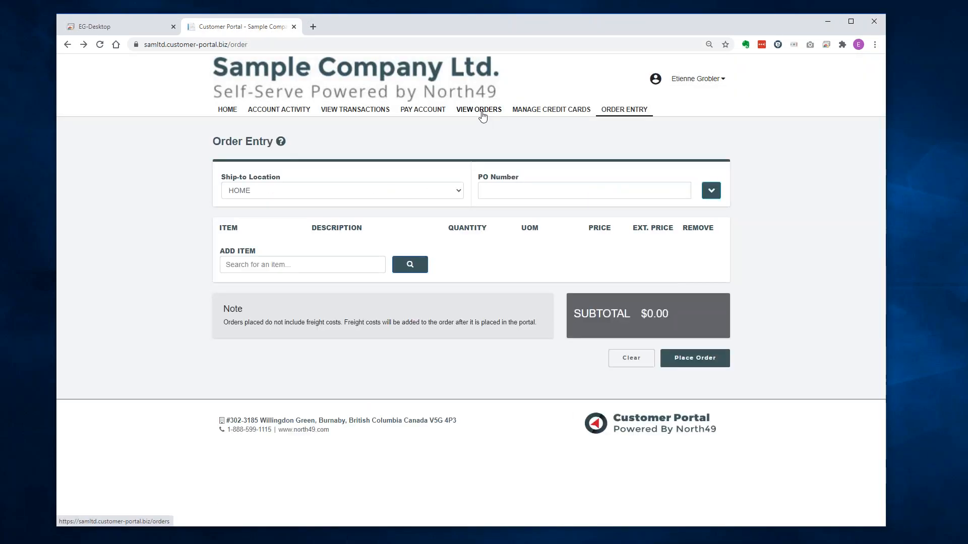
In View Orders, expand the newest DEMO PO order, view its details, and return to the list.
click(482, 114)
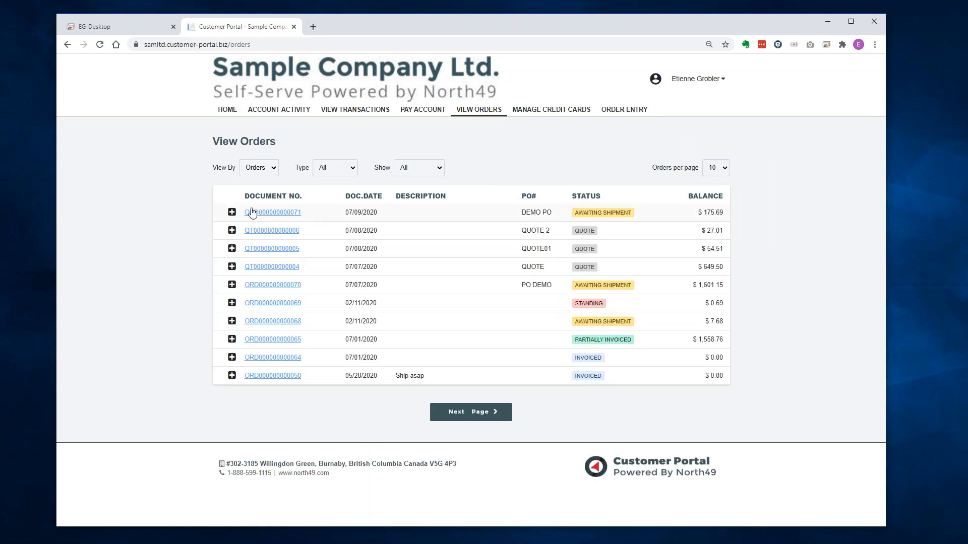
click(232, 213)
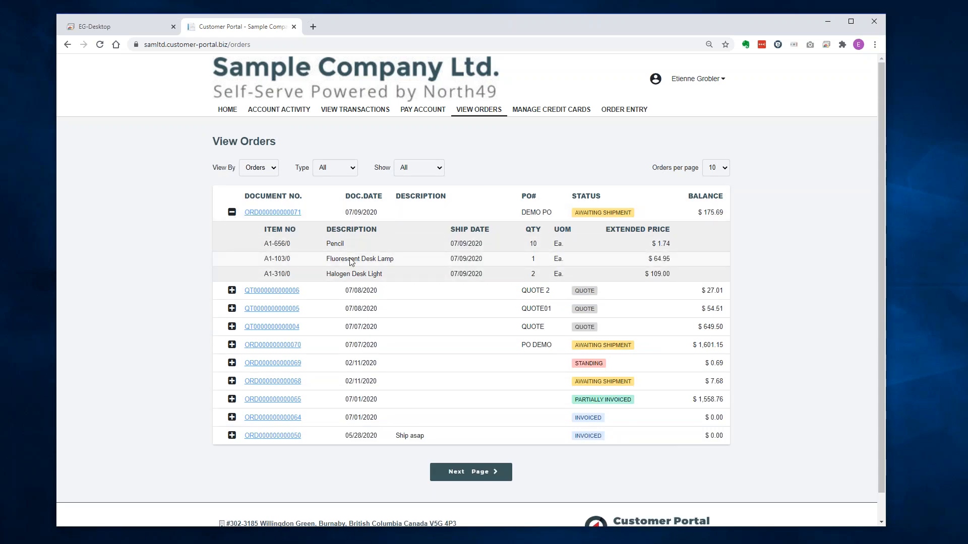
click(281, 213)
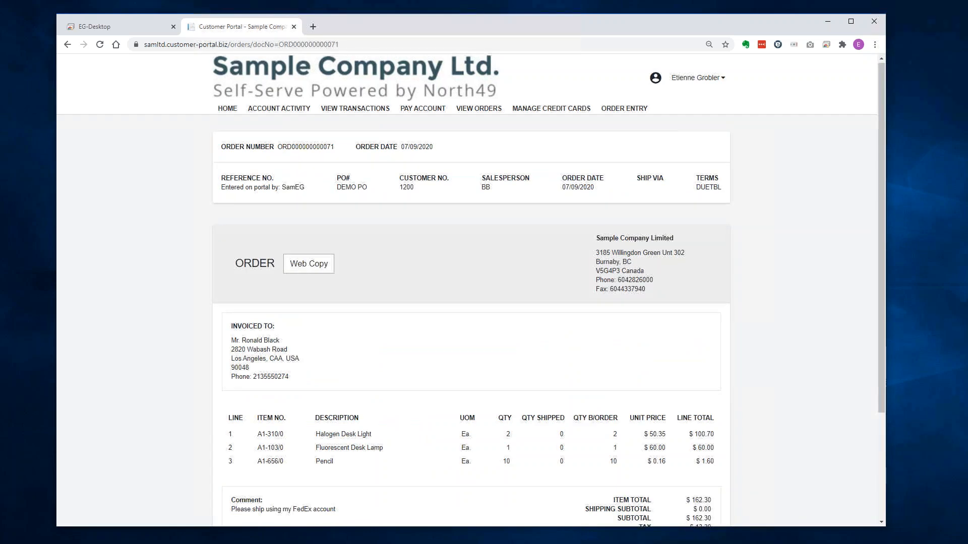
scroll(364, 245, down, 3)
click(652, 444)
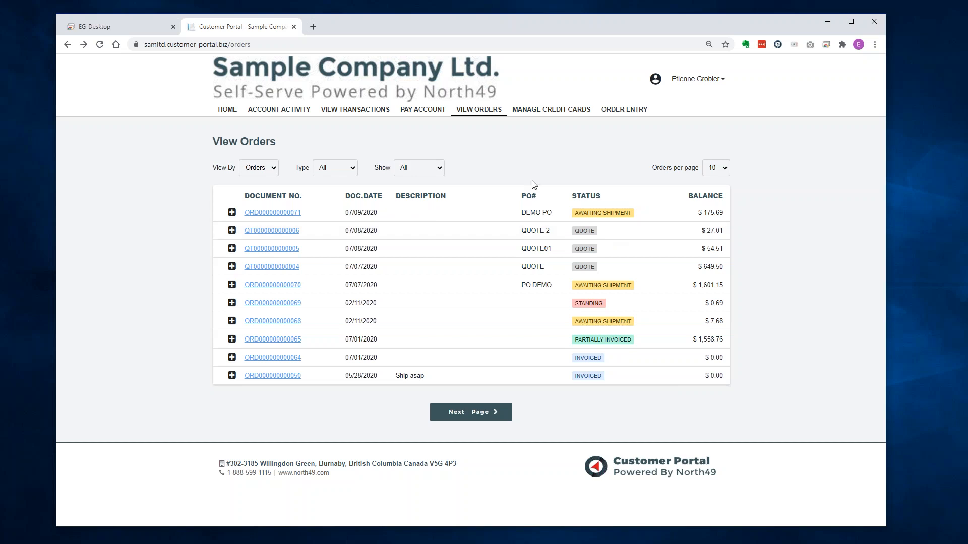
Filter the order list by Type to show quotes only.
click(436, 168)
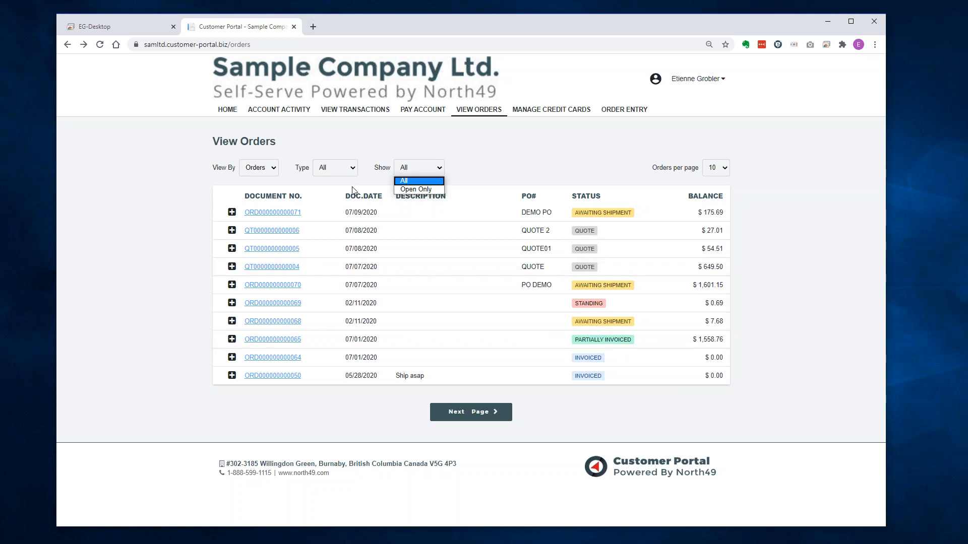
click(334, 170)
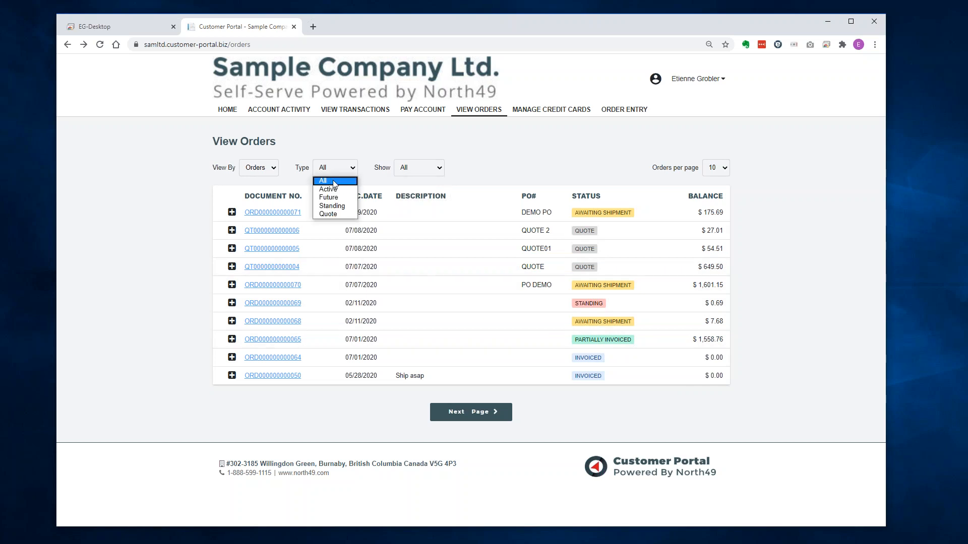
click(329, 214)
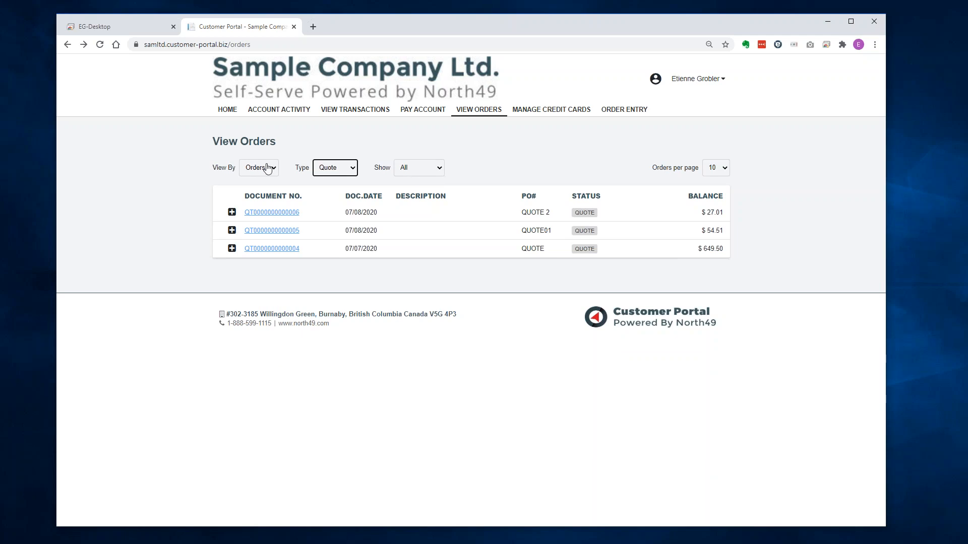
Set Type back to All and change View By from Orders to Items.
click(334, 169)
click(327, 180)
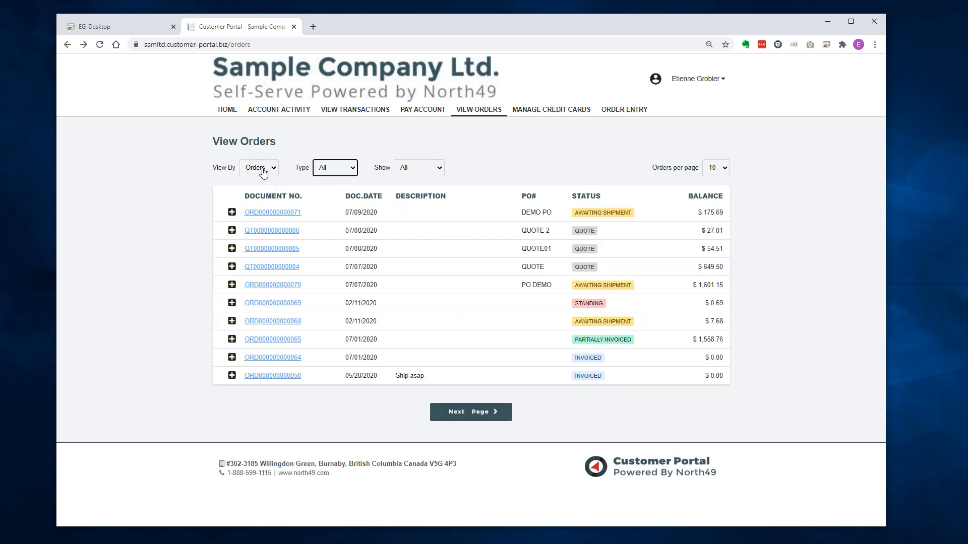
click(263, 172)
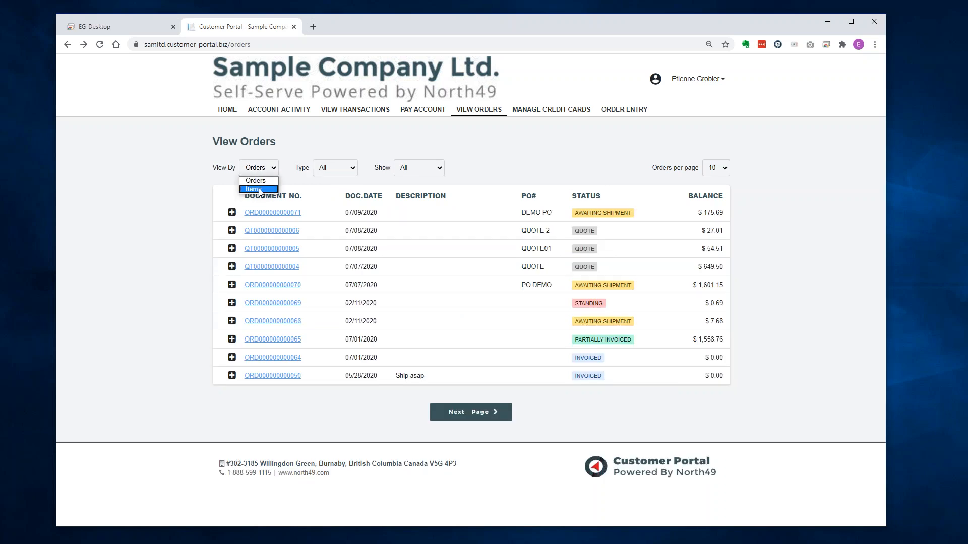
click(259, 189)
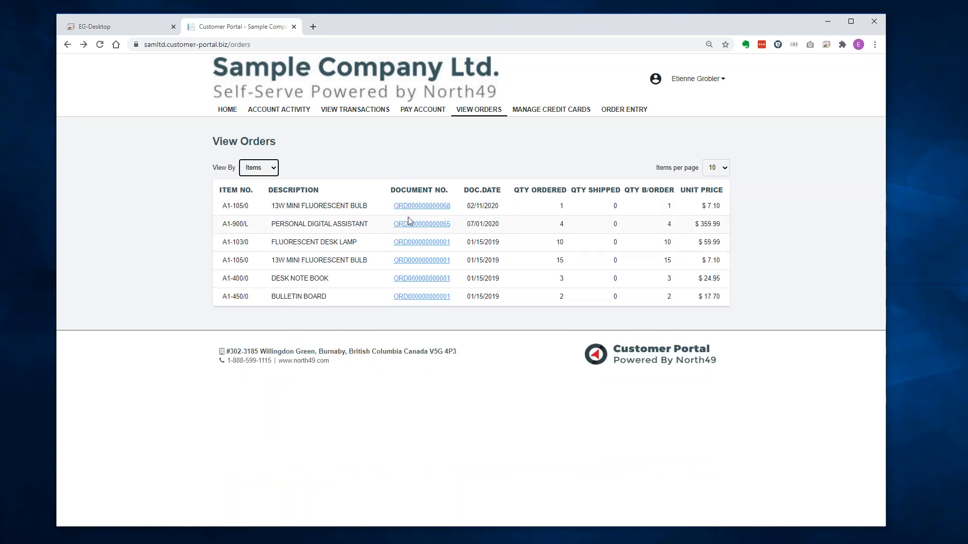
Open the 02/11/2020 order for one backordered 13W Mini Fluorescent Bulb ($7.68) and scroll through it.
click(438, 206)
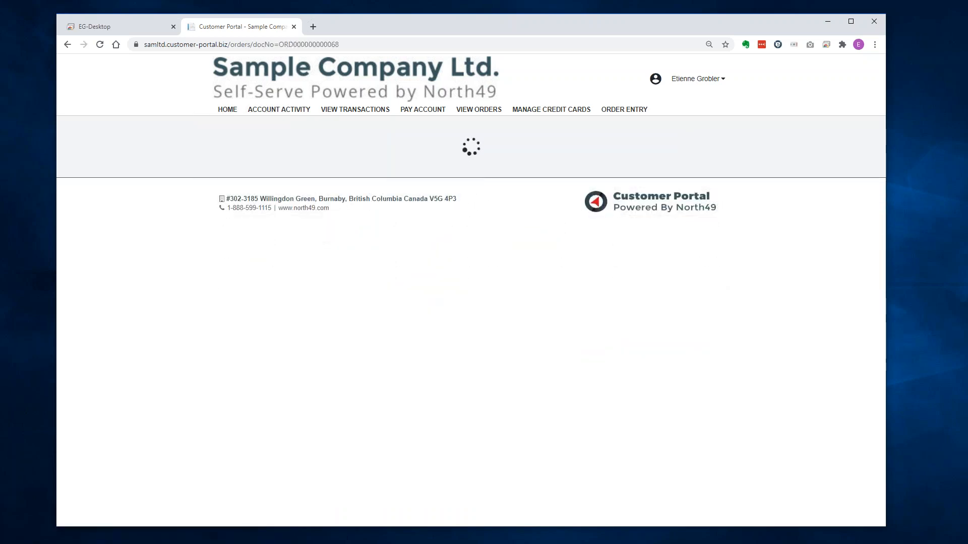
scroll(423, 210, down, 3)
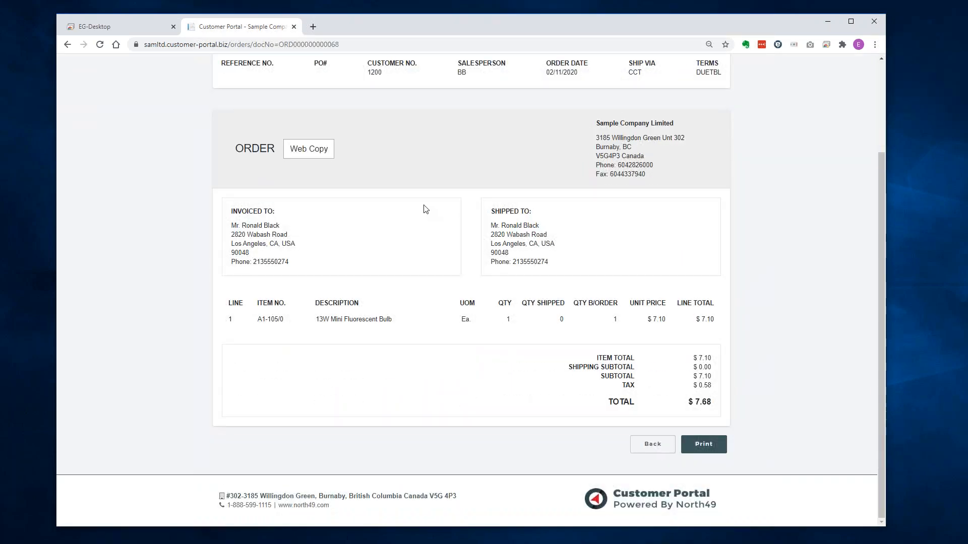
scroll(424, 209, up, 3)
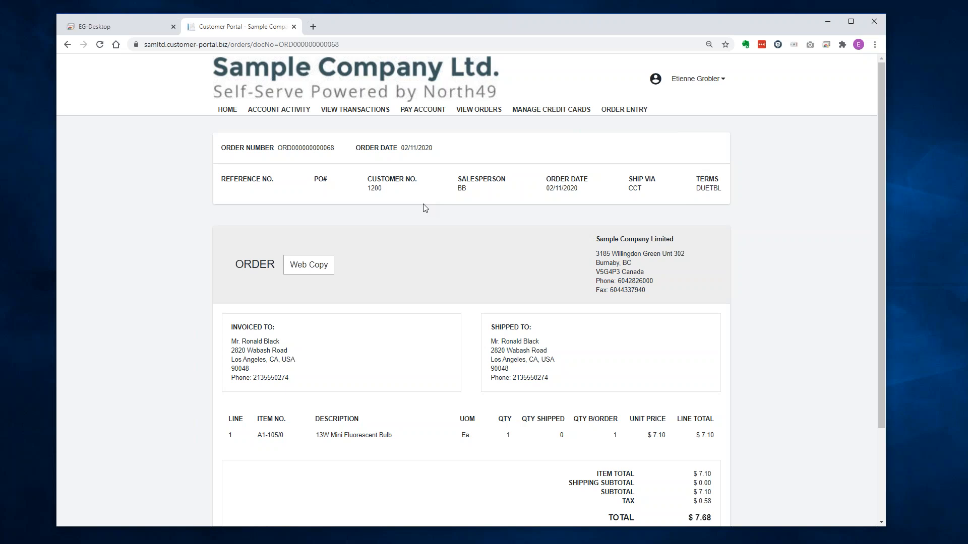
In Sage 300, close A/R Customers and launch O/E Transactions > Order Entry.
click(120, 23)
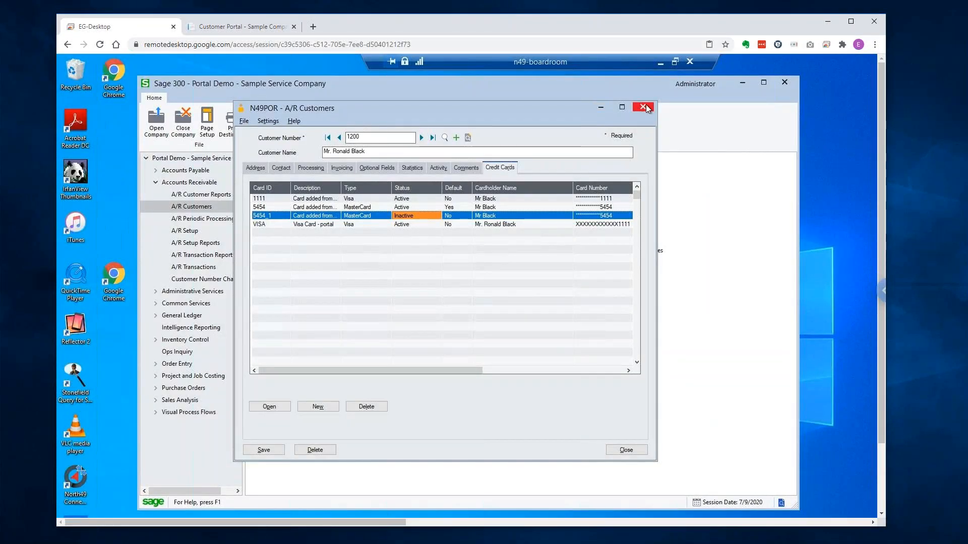
click(644, 107)
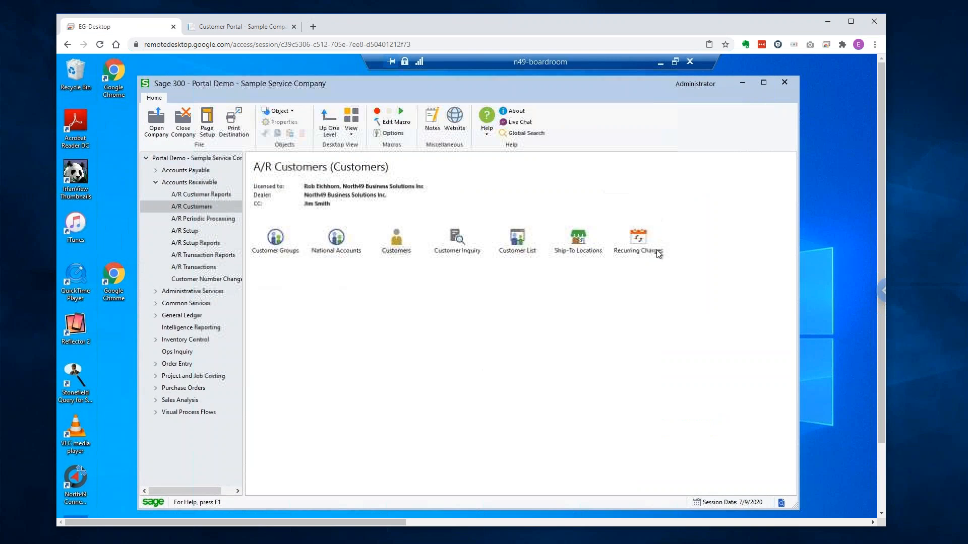
click(174, 365)
click(156, 364)
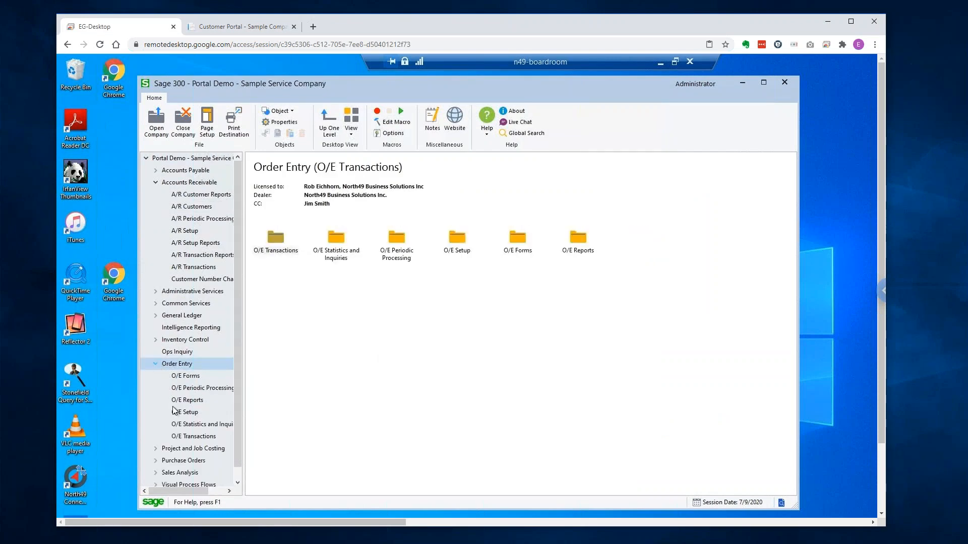
click(188, 434)
click(282, 248)
double_click(281, 248)
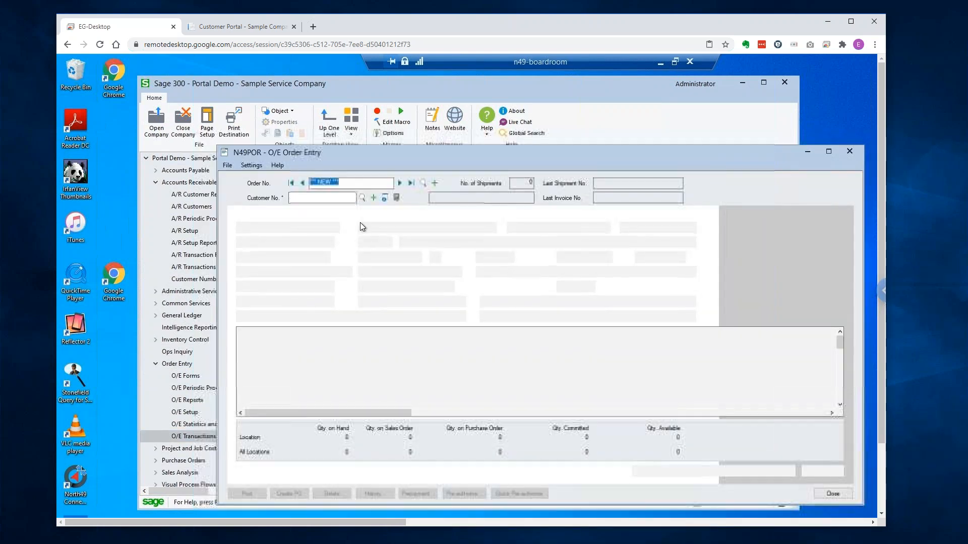
click(423, 183)
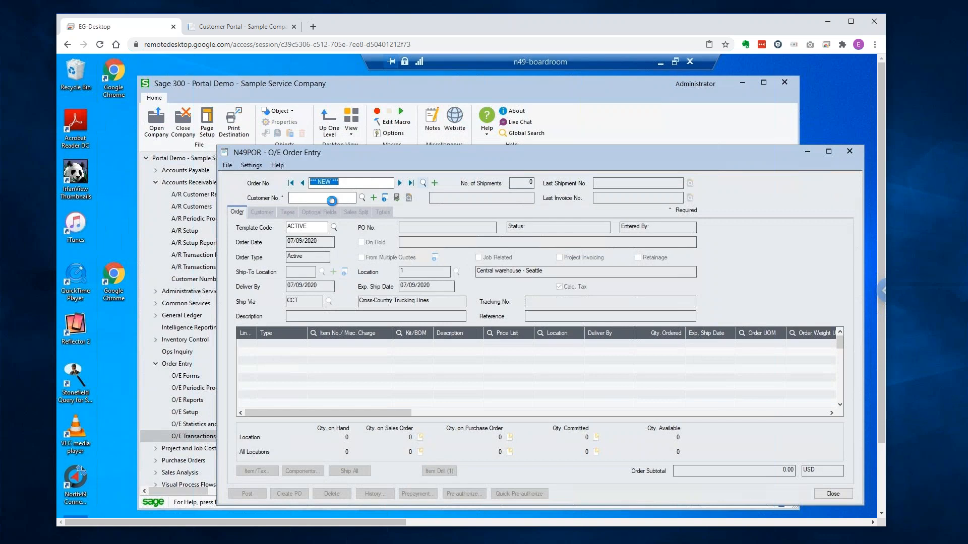
click(323, 207)
key(End)
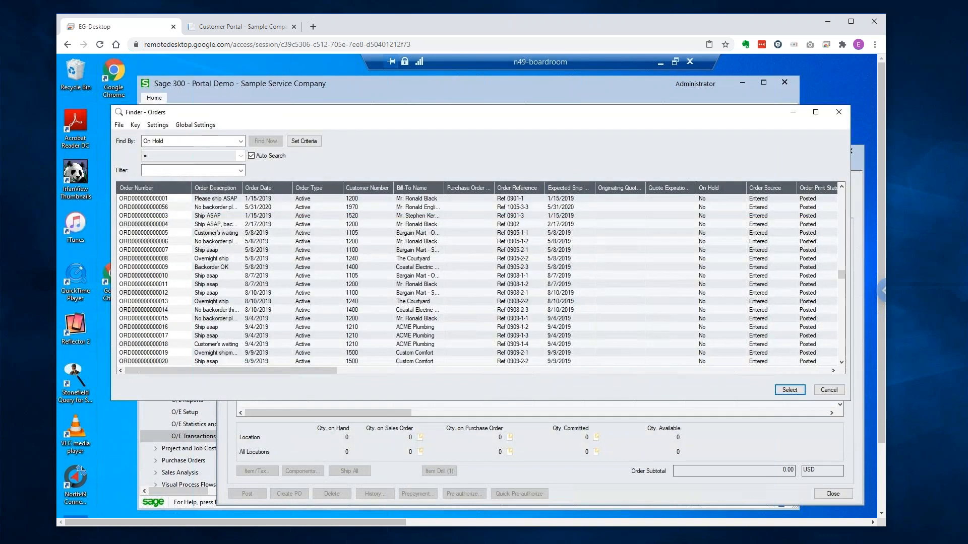
key(Return)
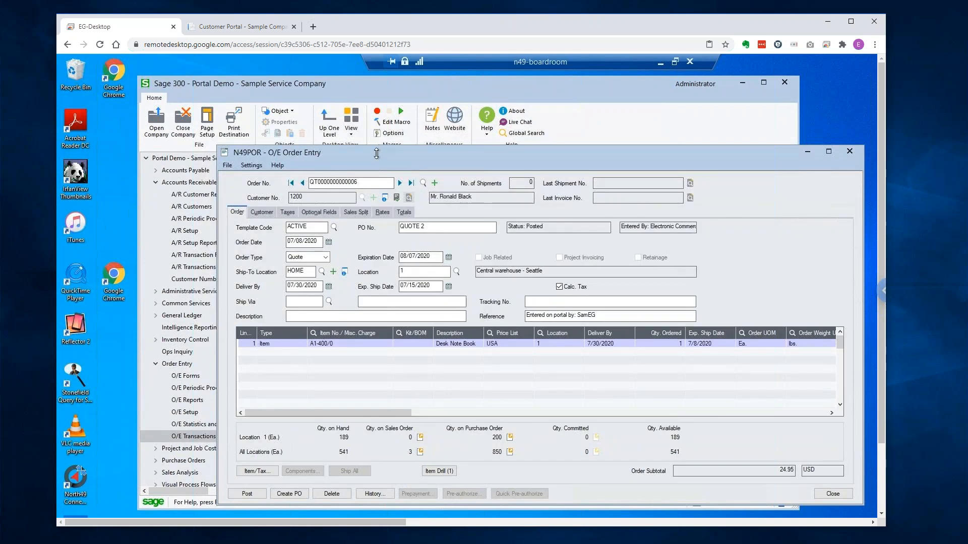
click(302, 183)
click(302, 183)
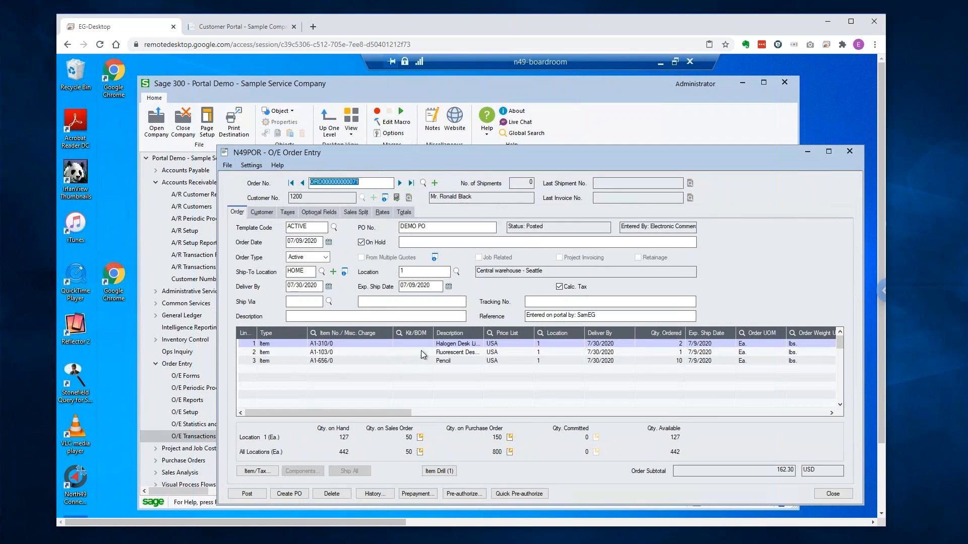
click(404, 213)
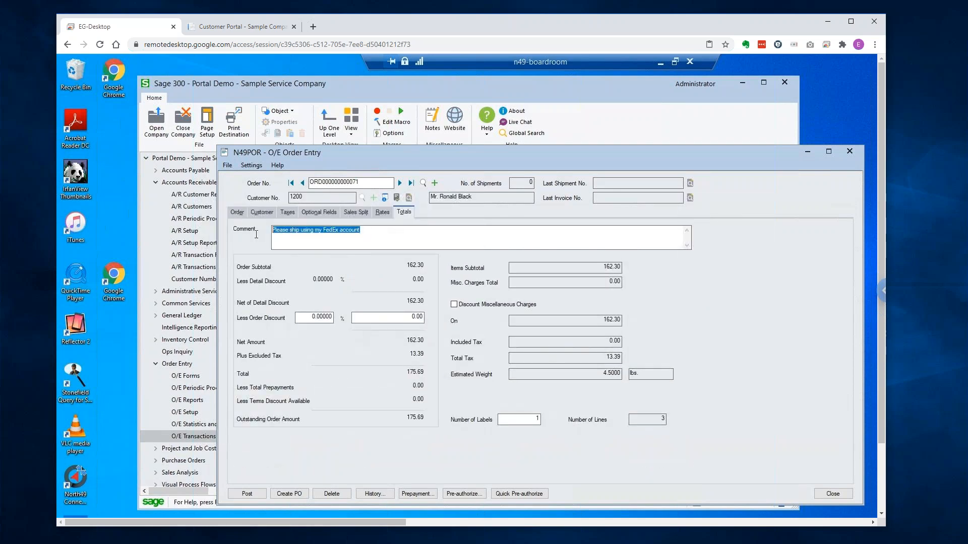
click(244, 214)
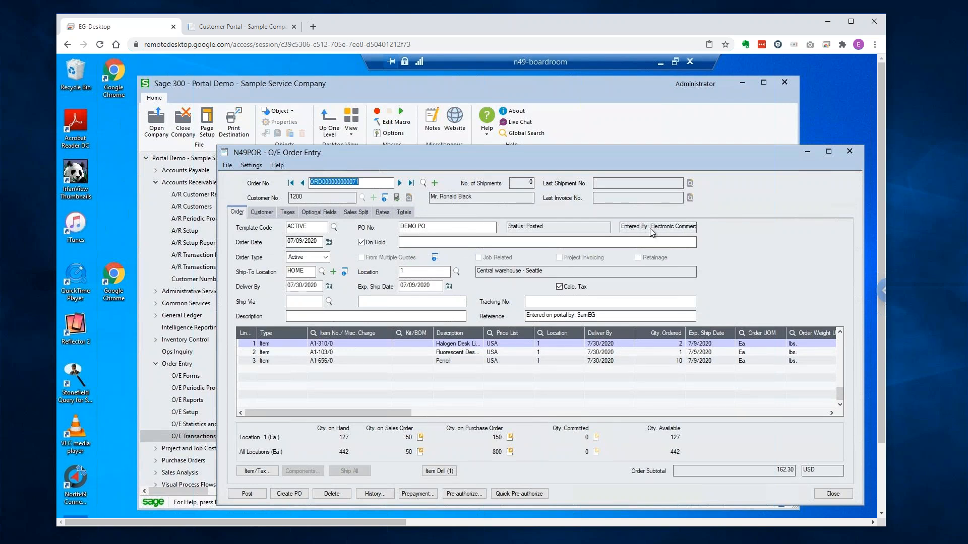
click(850, 150)
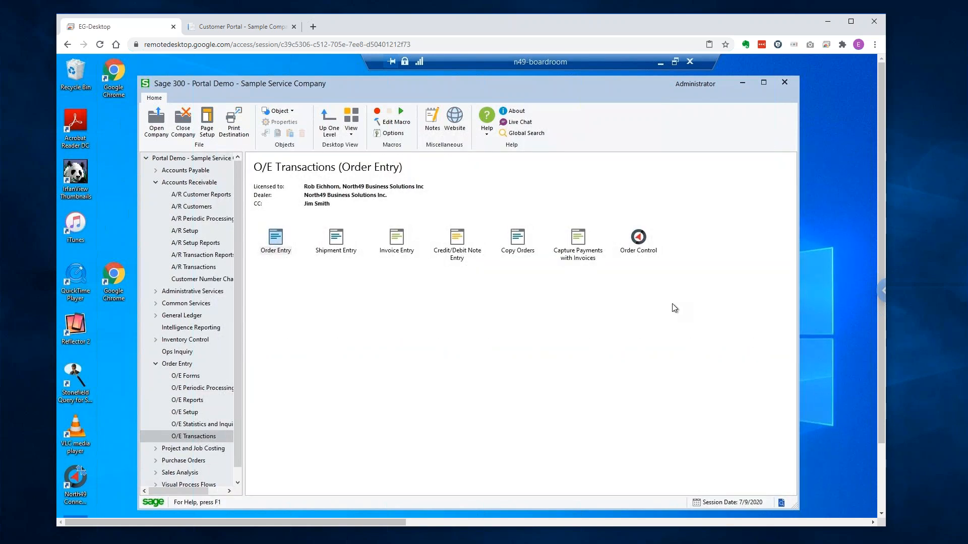
click(649, 241)
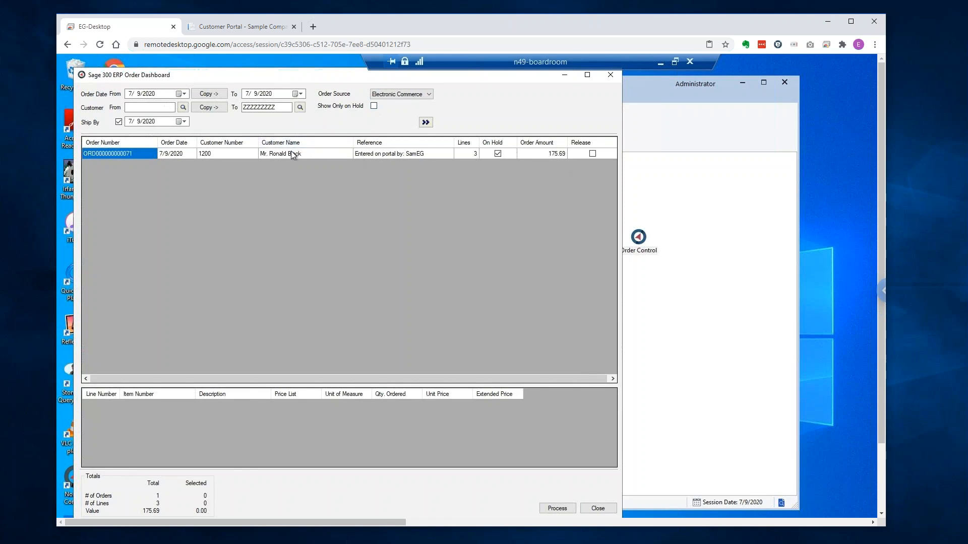
double_click(123, 155)
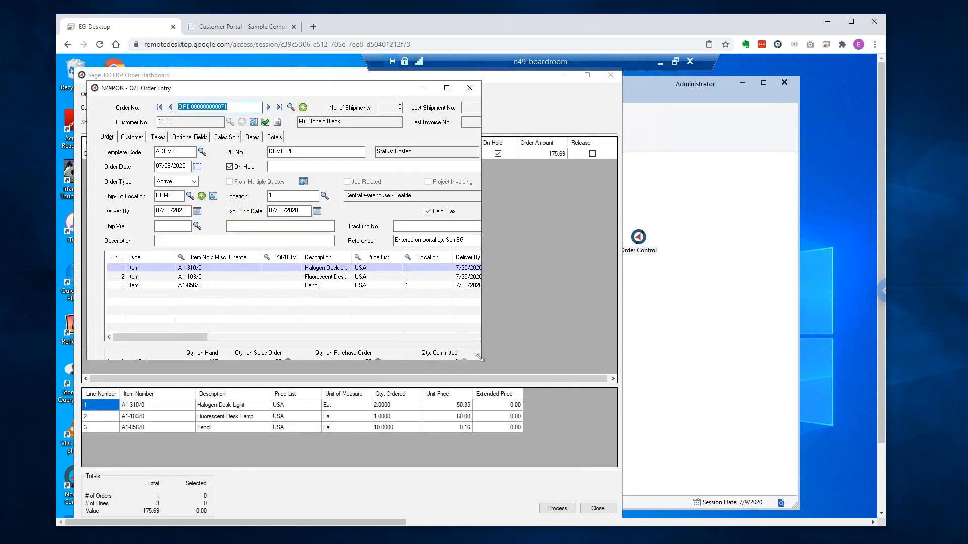
drag(482, 364, 666, 478)
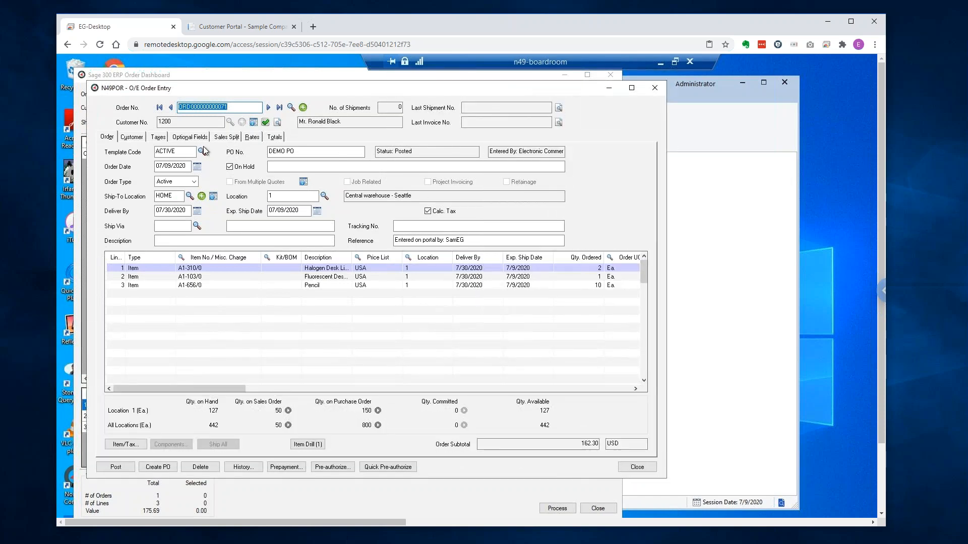
Close Order Entry and the Order Dashboard, leaving the Order Control function selected.
click(657, 87)
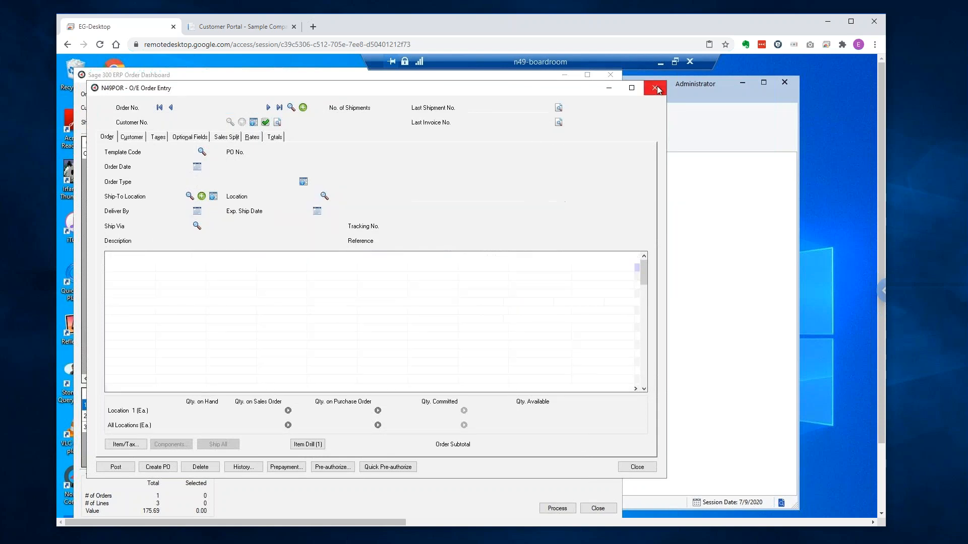
click(611, 74)
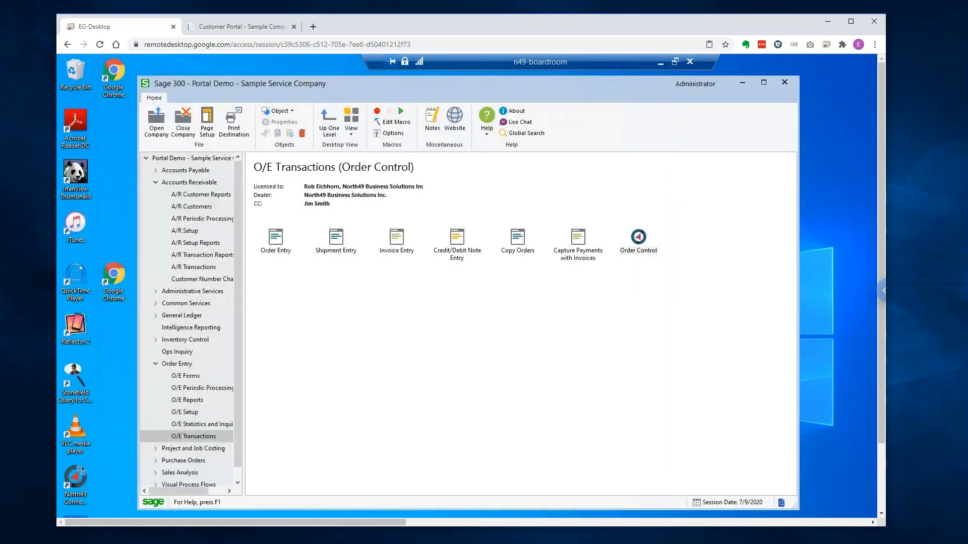
click(621, 241)
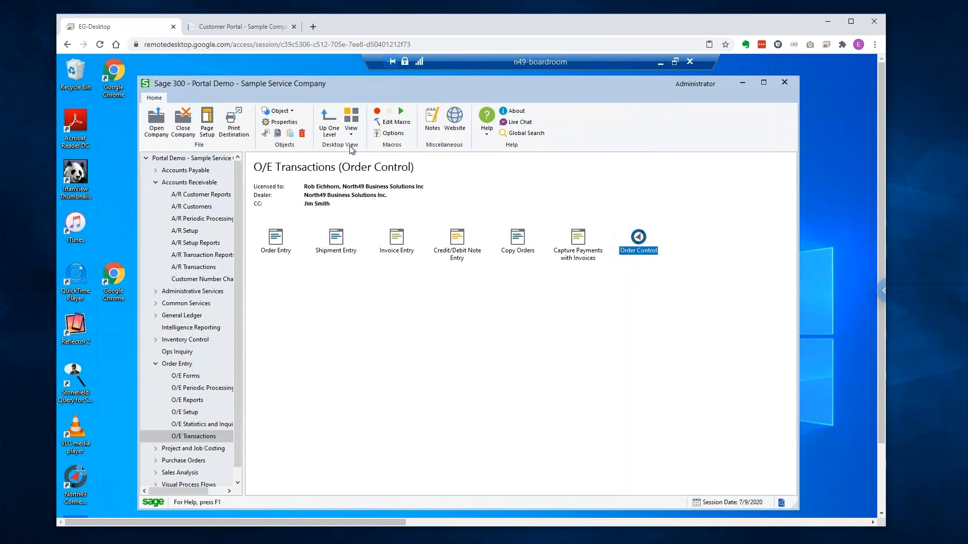
Back in the Customer Portal, go via Order Entry and the home page to Contact Us.
click(251, 29)
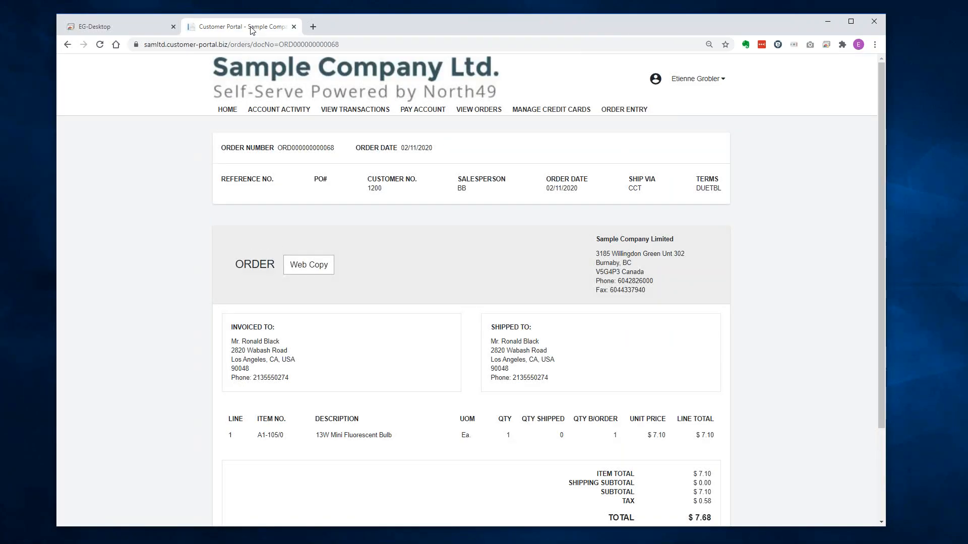
scroll(661, 325, down, 1)
scroll(660, 325, down, 2)
click(651, 445)
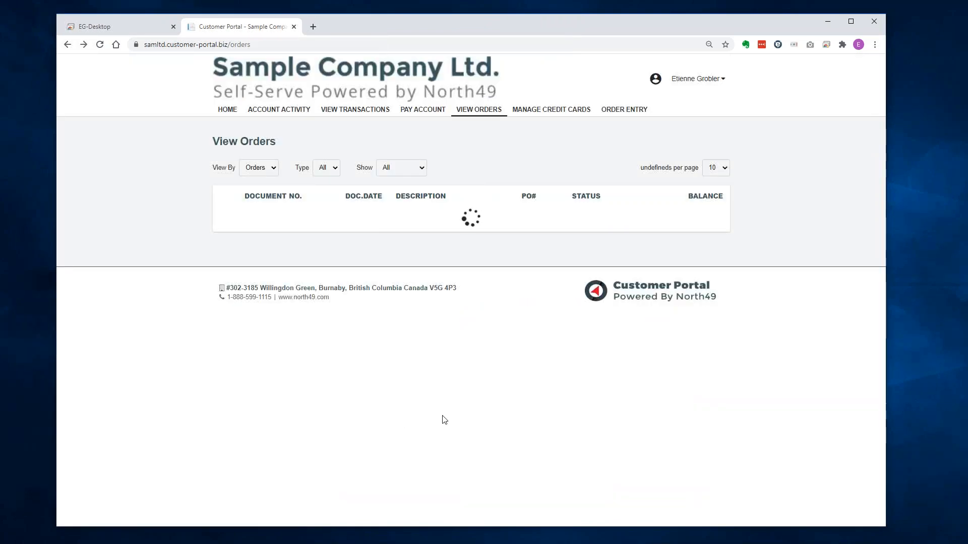
click(629, 106)
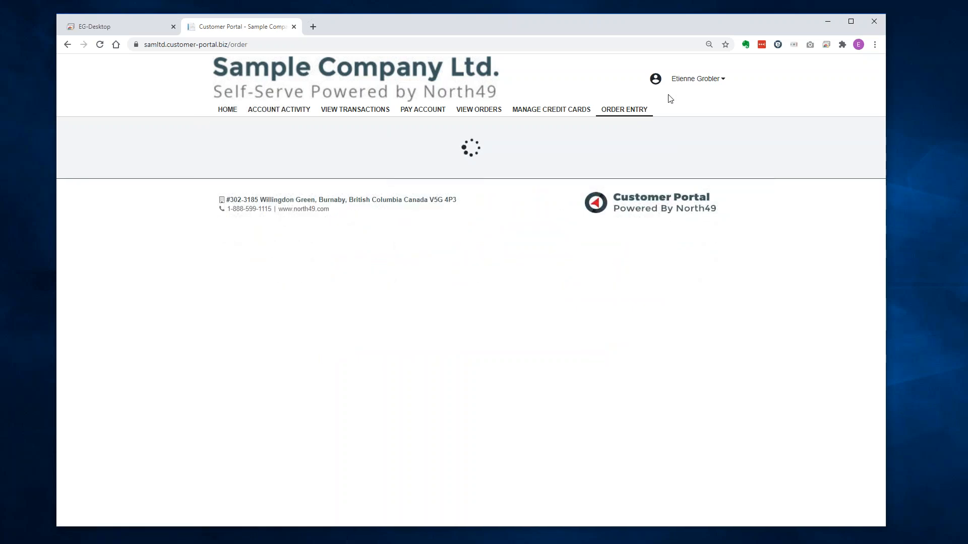
click(345, 76)
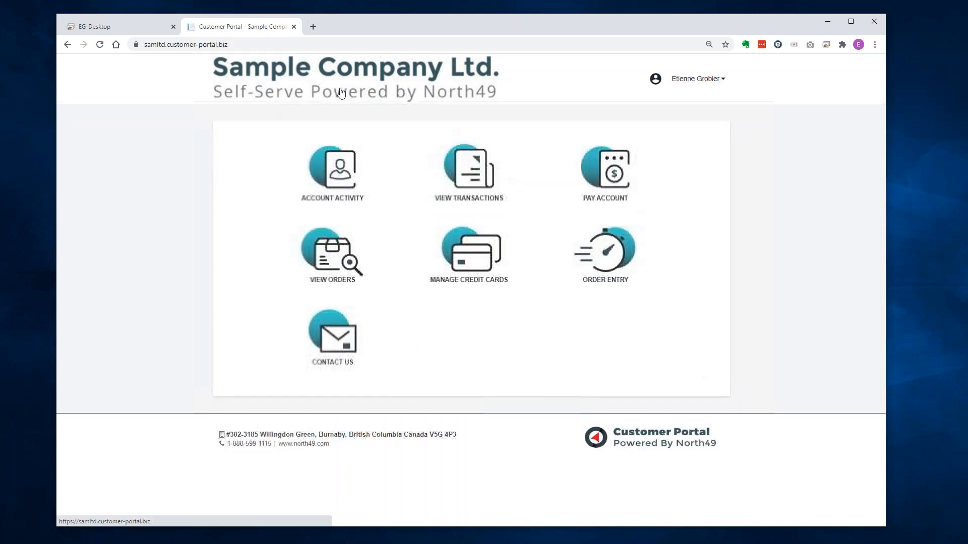
click(338, 341)
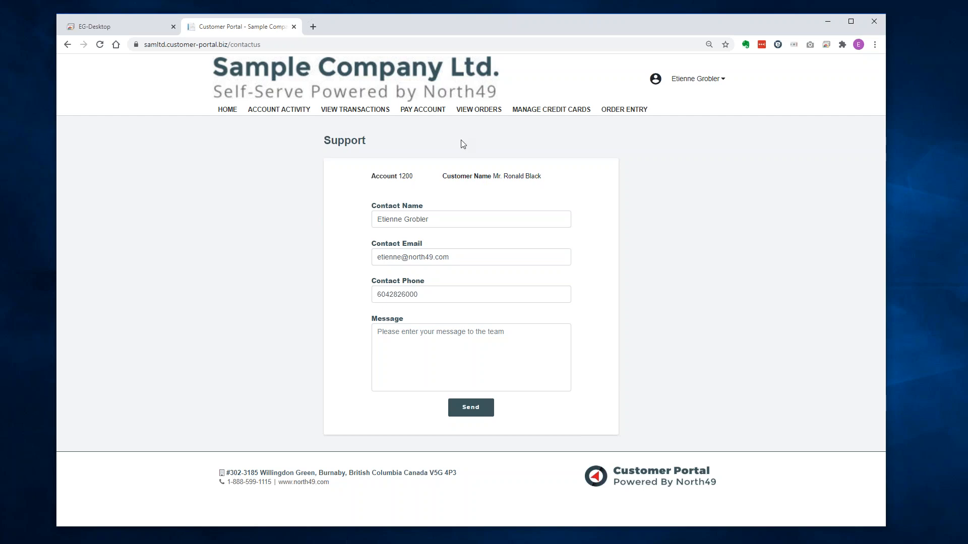
Log out of the customer account and sign in as administrator using the saved login.
click(694, 84)
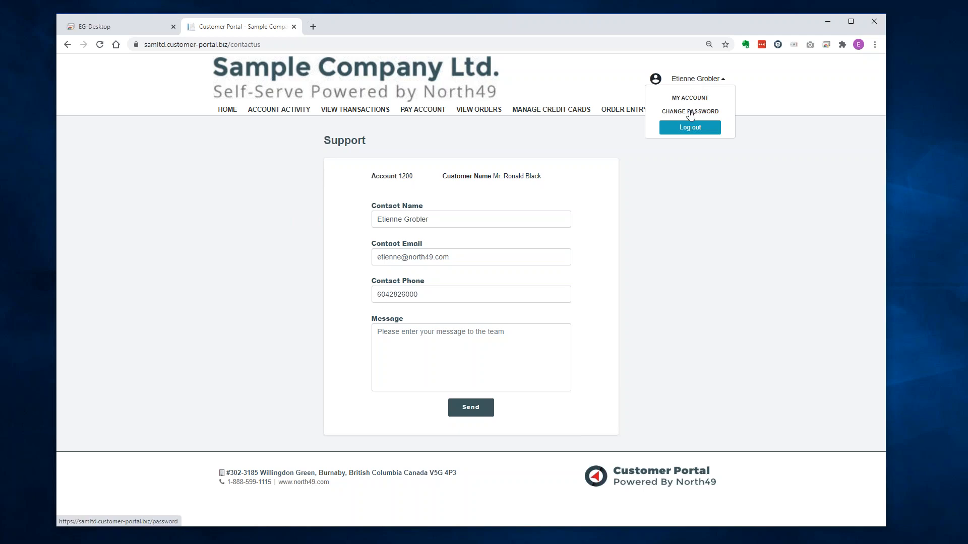
click(690, 128)
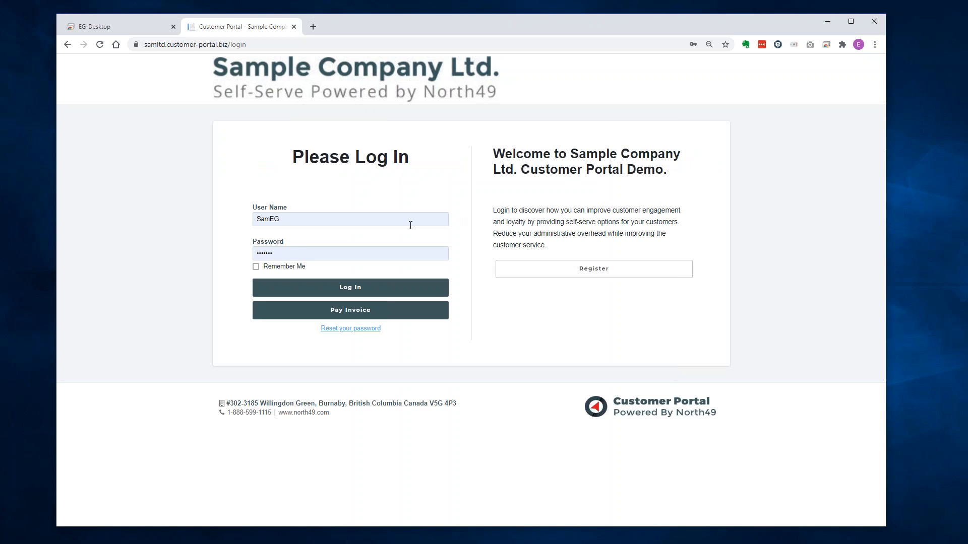
double_click(337, 220)
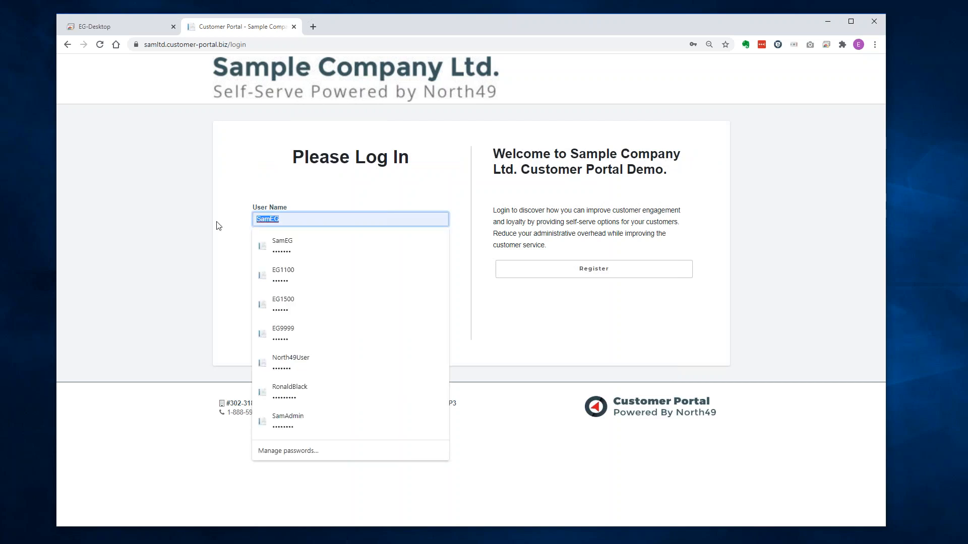
text(S)
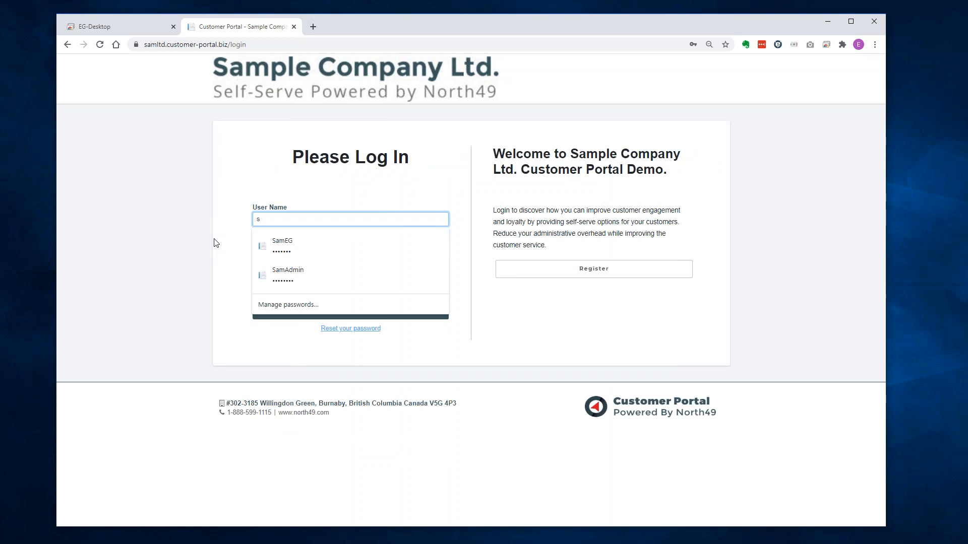
key(Down)
key(Down)
key(Return)
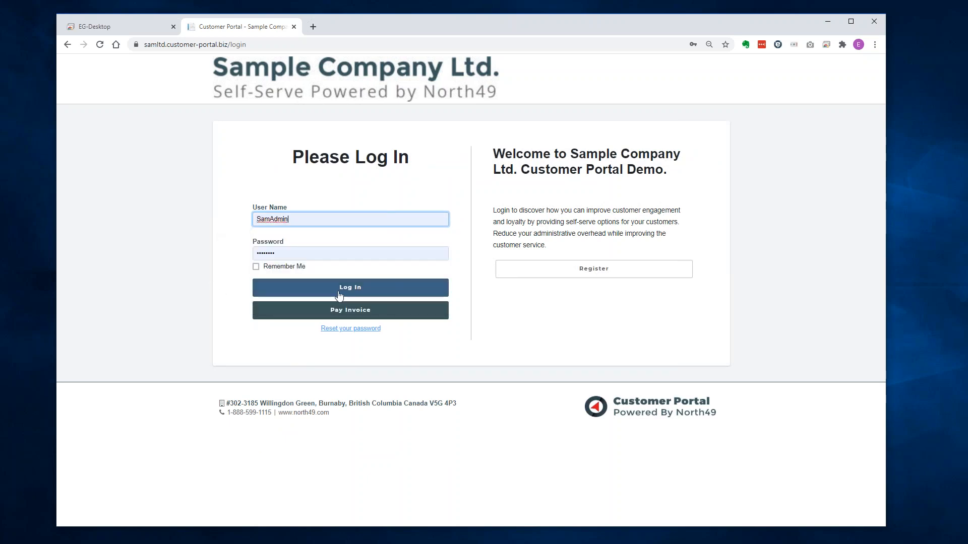
click(354, 290)
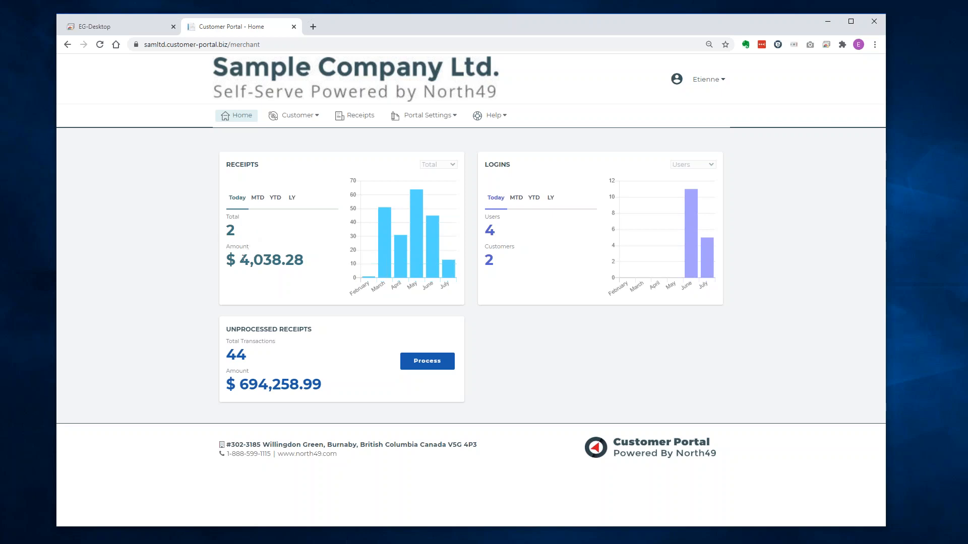
Switch the Receipts card from MTD to YTD, showing 205 receipts totalling $4,930,889.09.
click(258, 203)
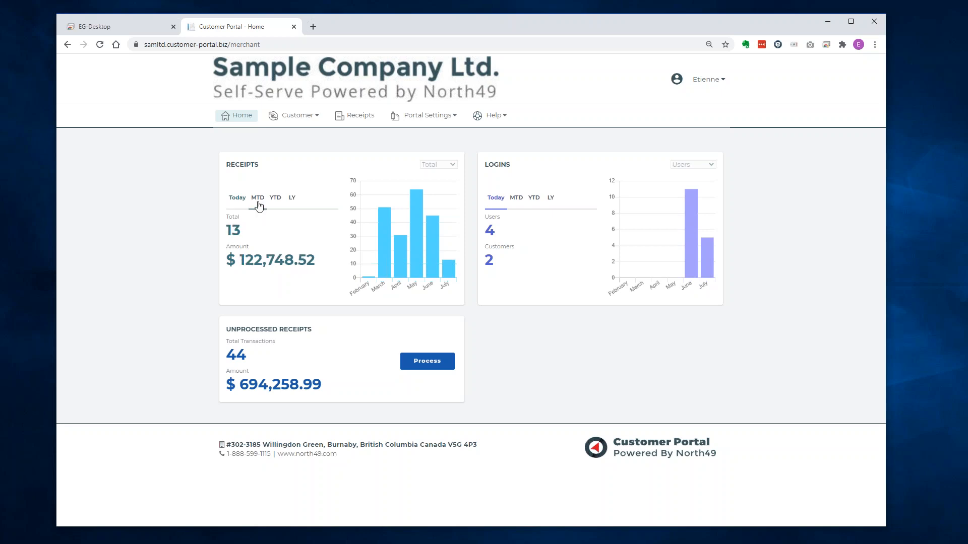
click(275, 200)
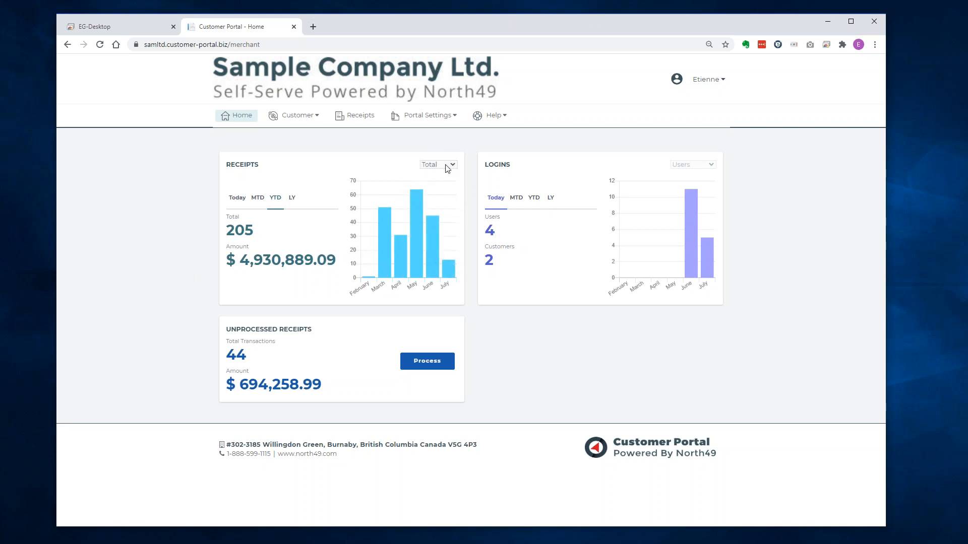
Change the Receipts card dropdown from Total to Amount to chart monthly dollar totals.
click(441, 181)
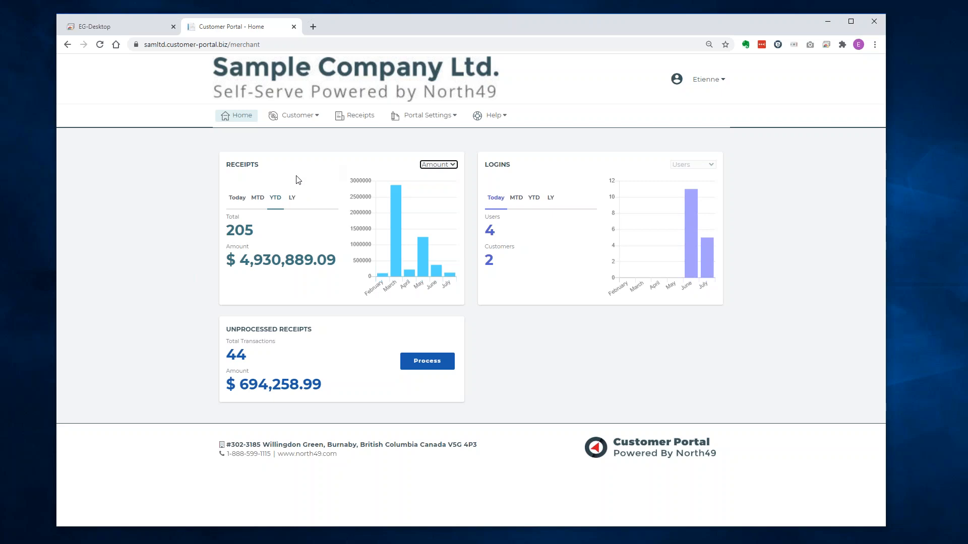
Open the Customer > Users page and glance at a user's status choices without changing them.
click(293, 119)
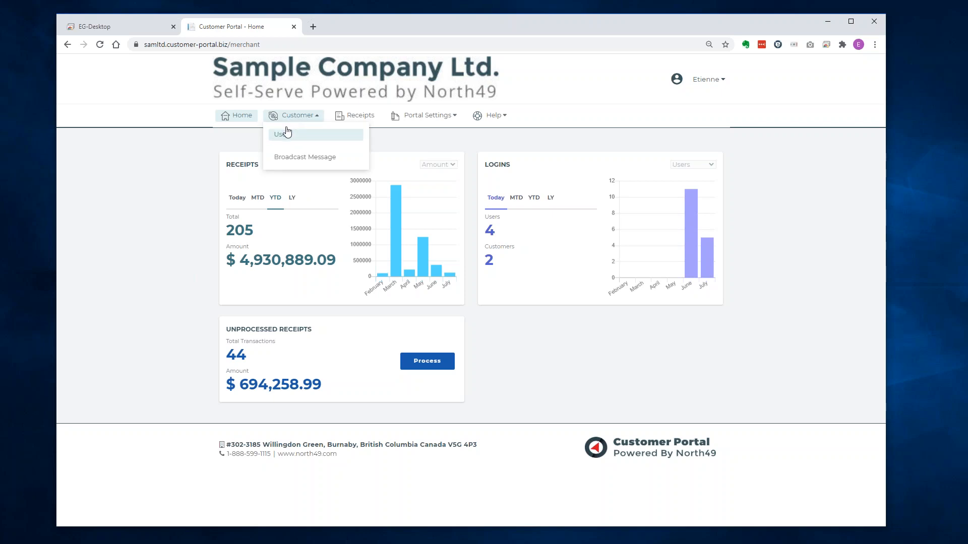
click(284, 133)
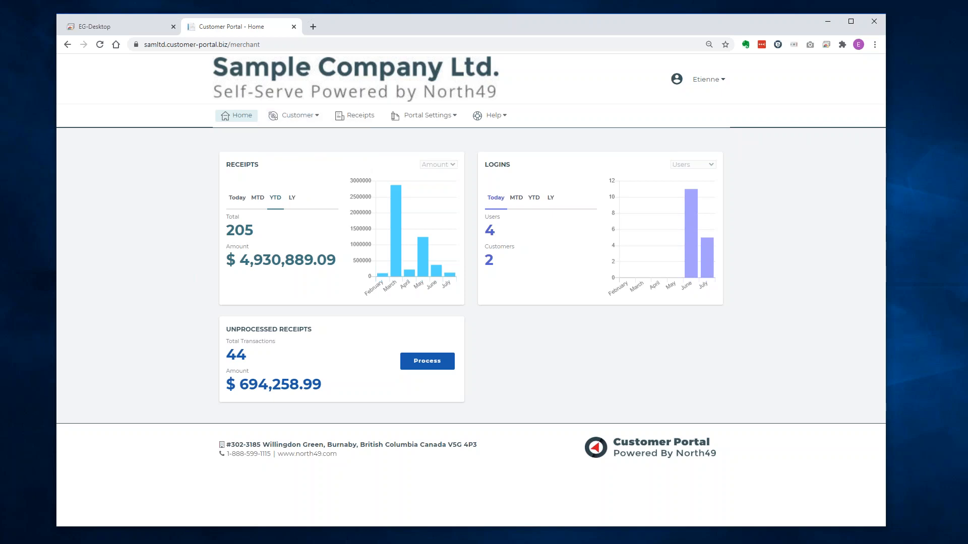
click(293, 118)
click(283, 134)
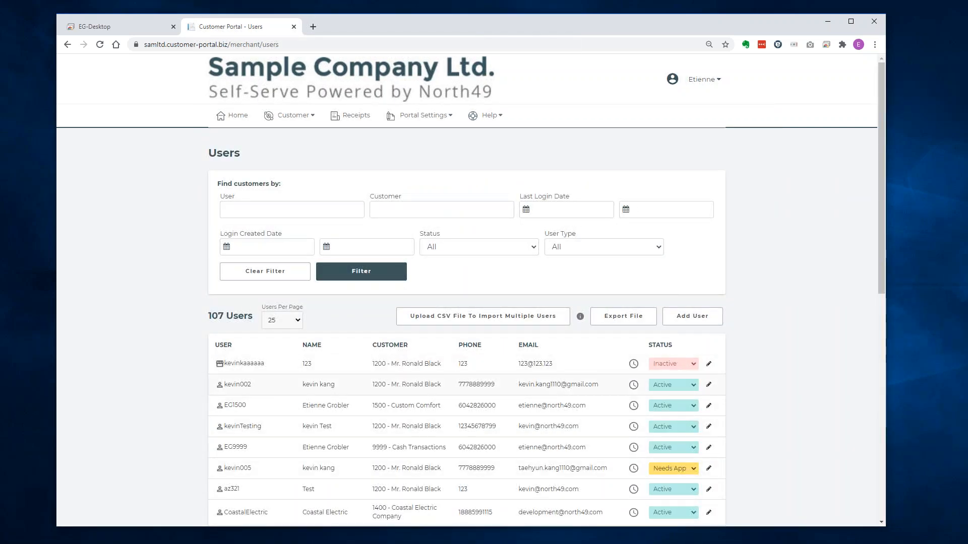
click(682, 467)
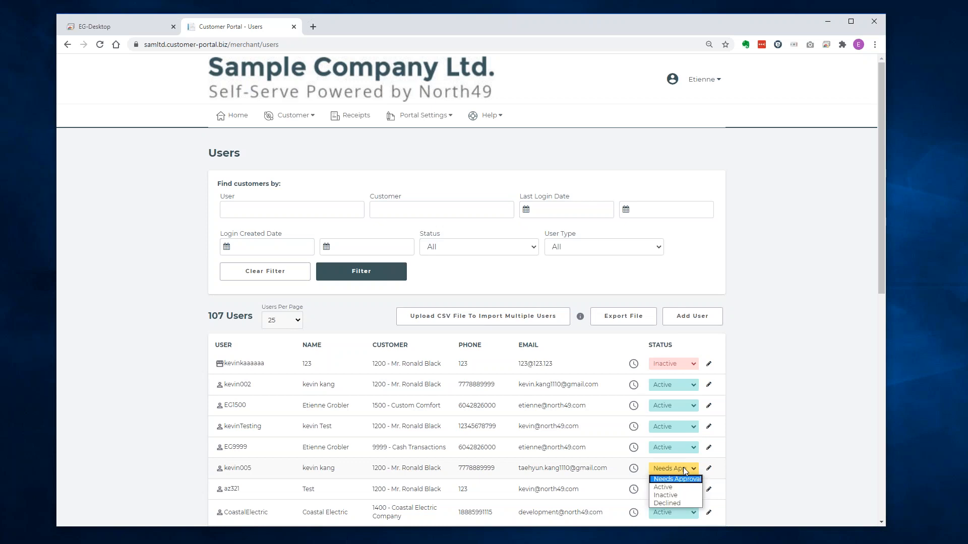
click(775, 469)
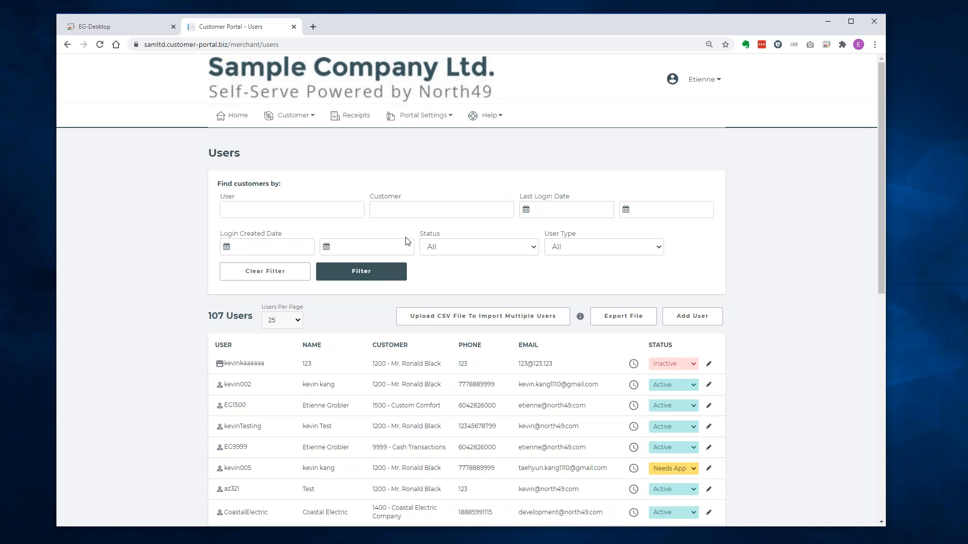
Filter the users list to Needs Approval status, showing 18 users.
click(432, 247)
click(432, 273)
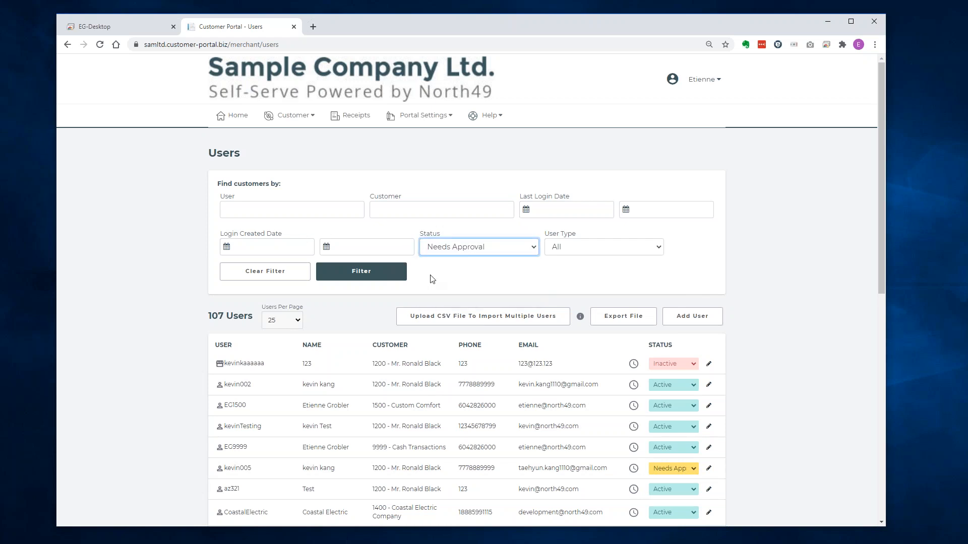
click(362, 275)
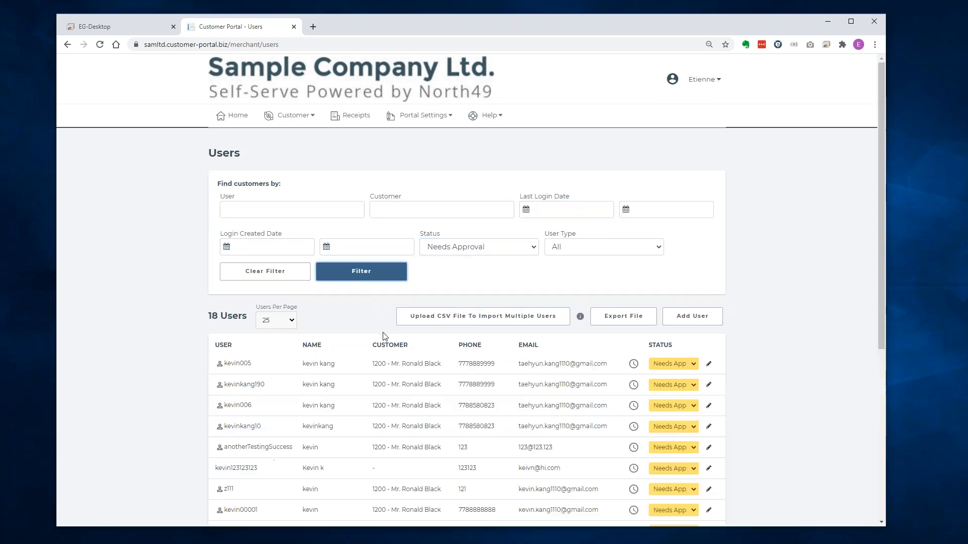
scroll(383, 313, down, 5)
scroll(383, 336, up, 5)
mouse_move(636, 367)
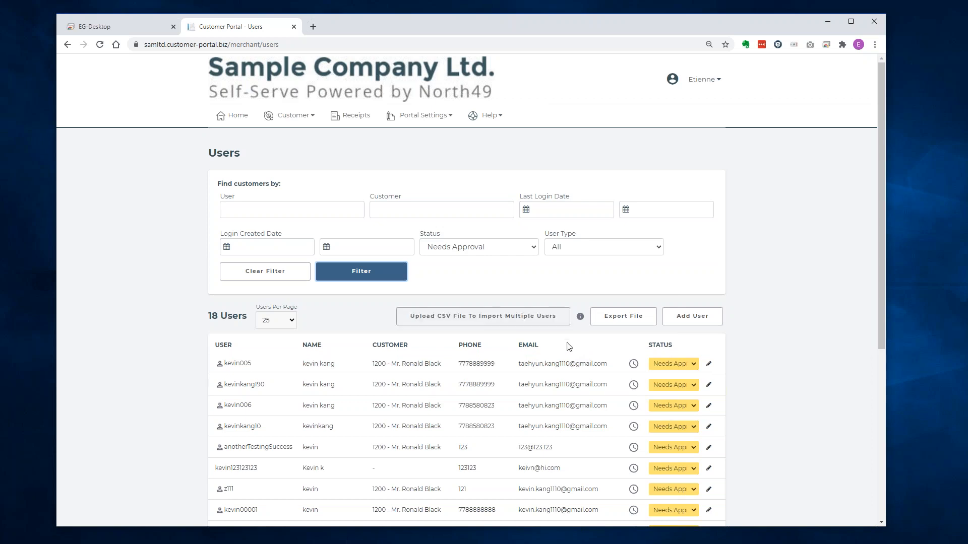
click(675, 322)
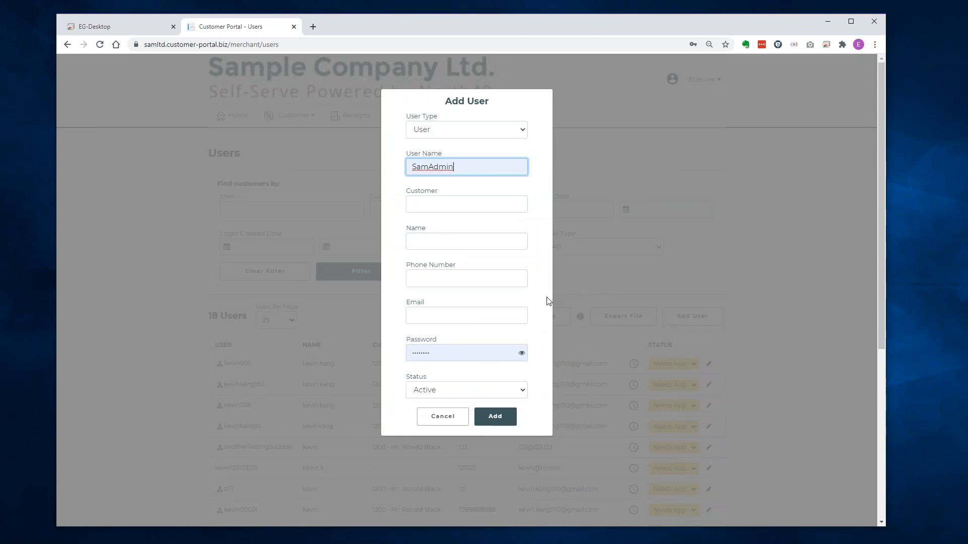
click(455, 131)
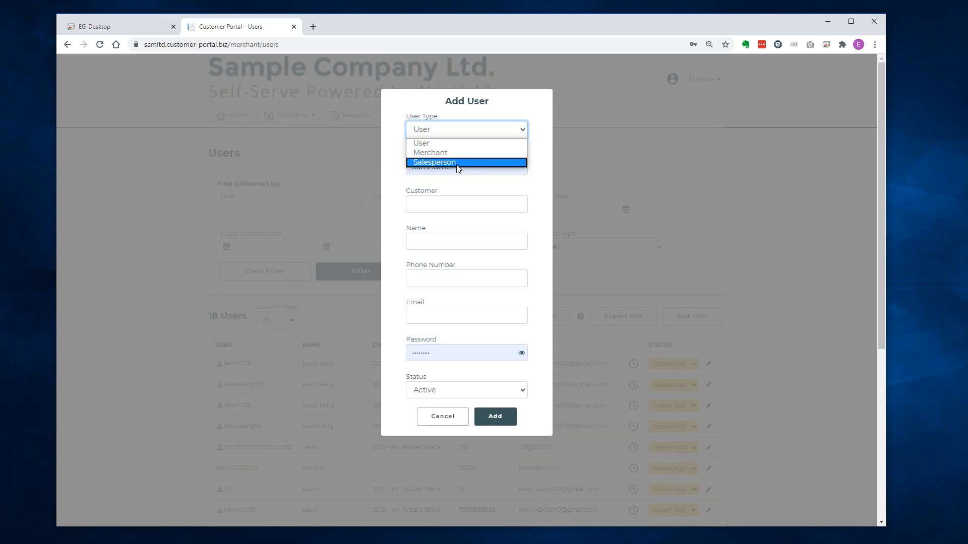
click(538, 193)
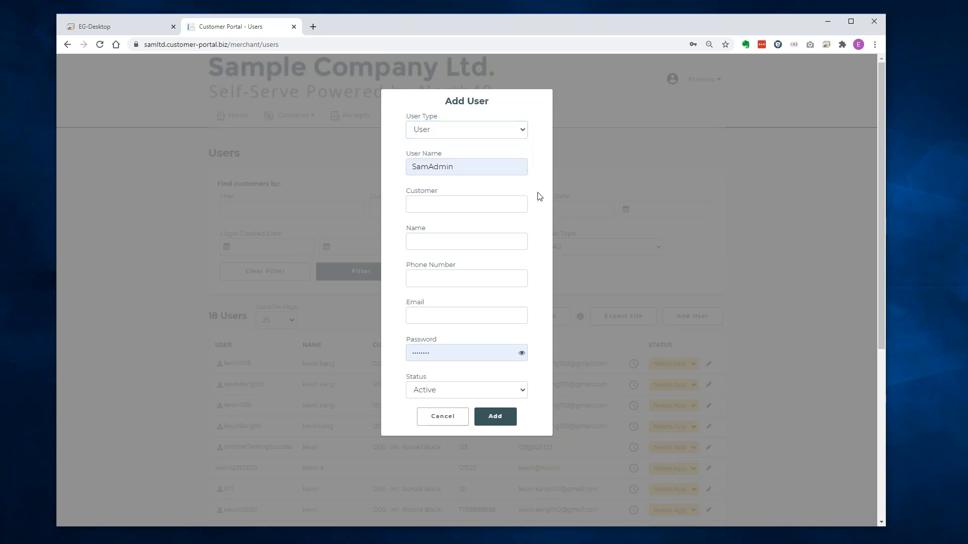
click(652, 179)
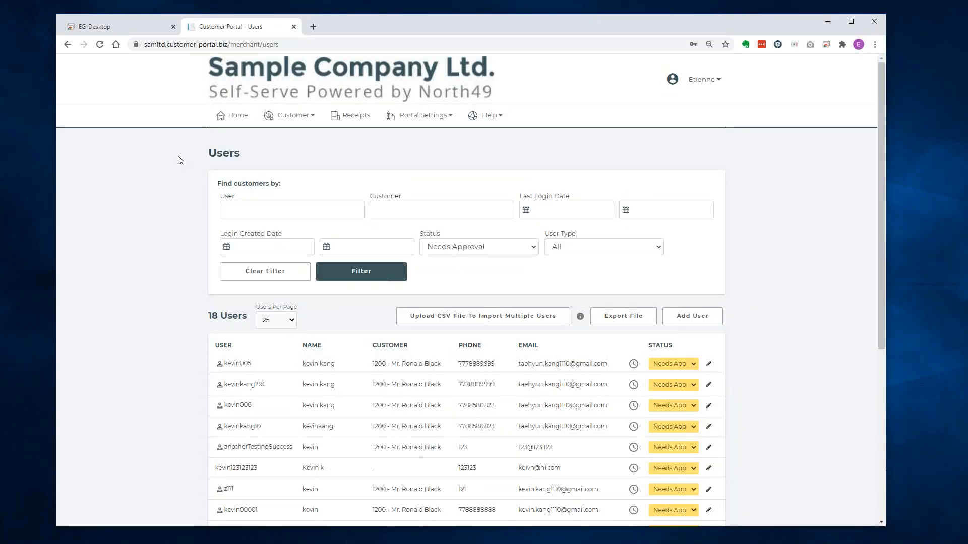
Open Customer > Broadcast Message to view the active Special Covid-19 Update message.
click(289, 118)
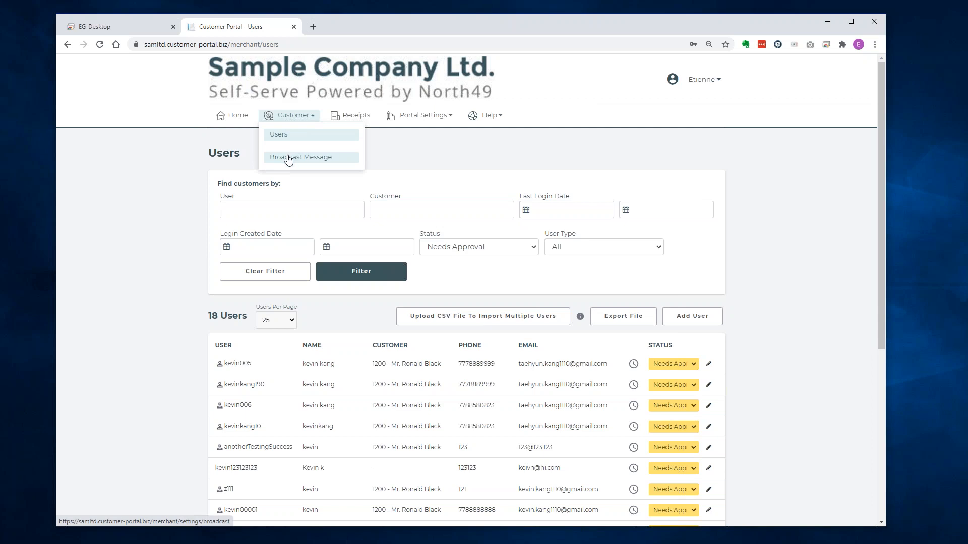
click(289, 156)
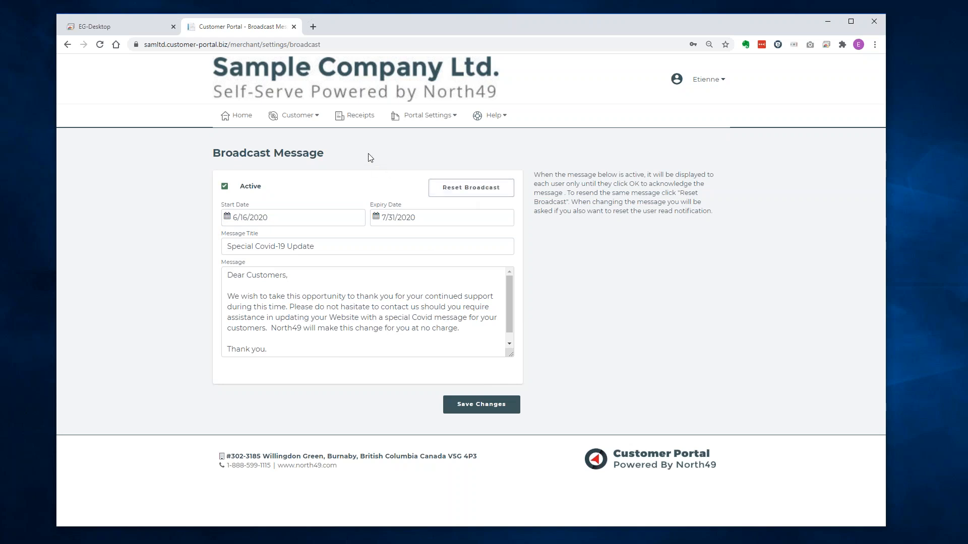
Open the Receipts page and scroll through its 914 receipts.
click(351, 116)
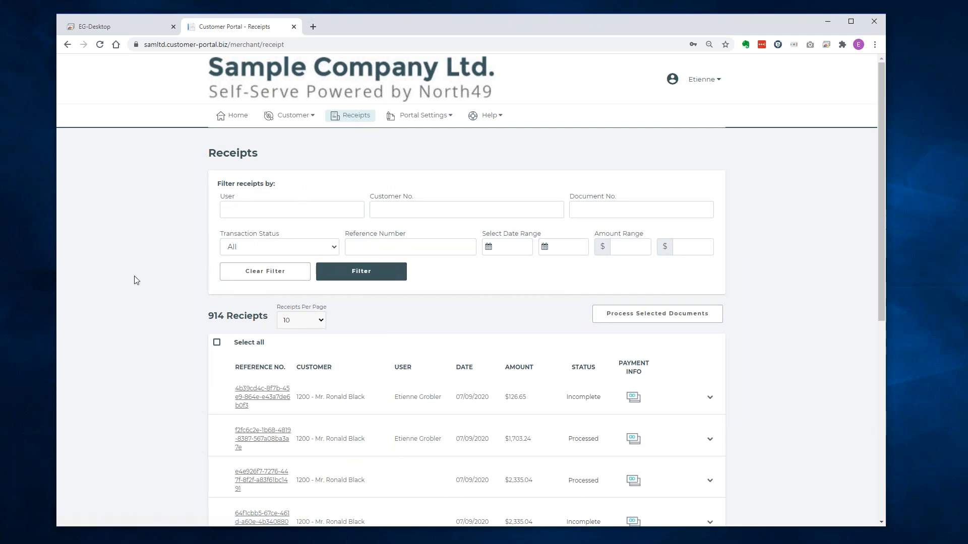
scroll(147, 218, down, 1)
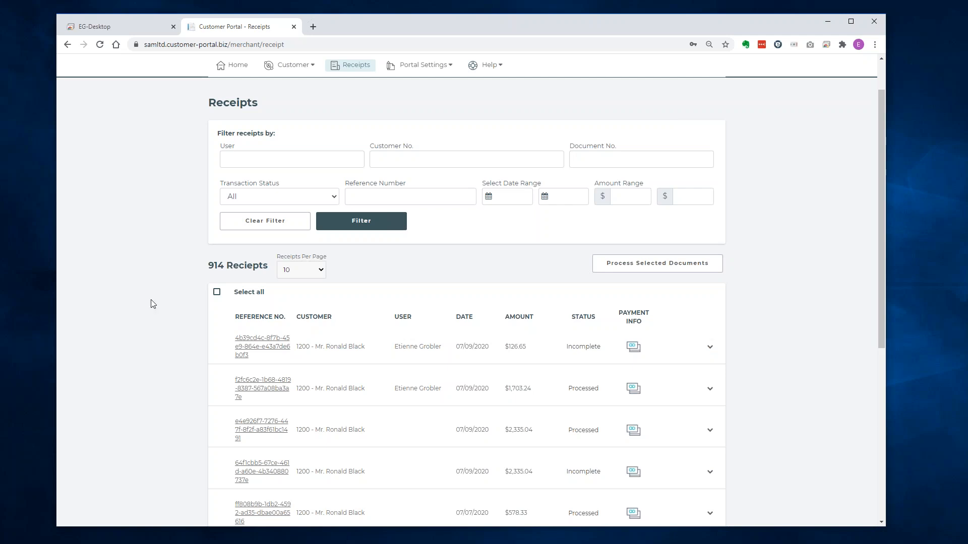
scroll(153, 304, down, 2)
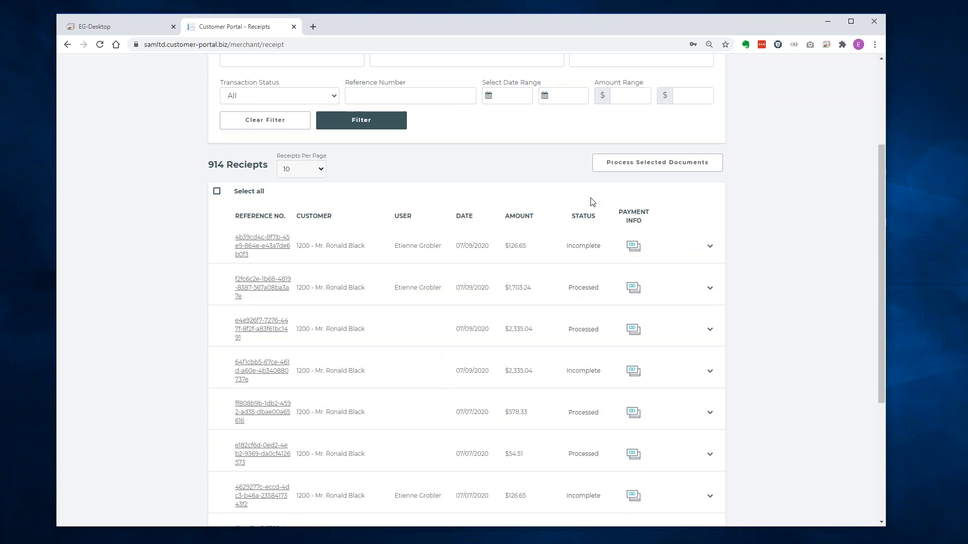
Expand the newest $126.65 receipt to inspect its card and document details, then collapse it.
mouse_move(635, 247)
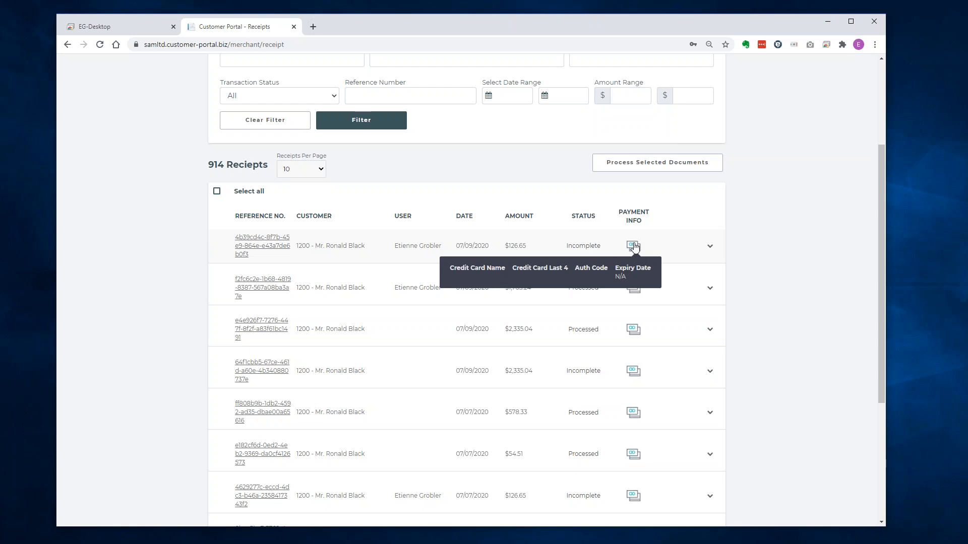
click(634, 247)
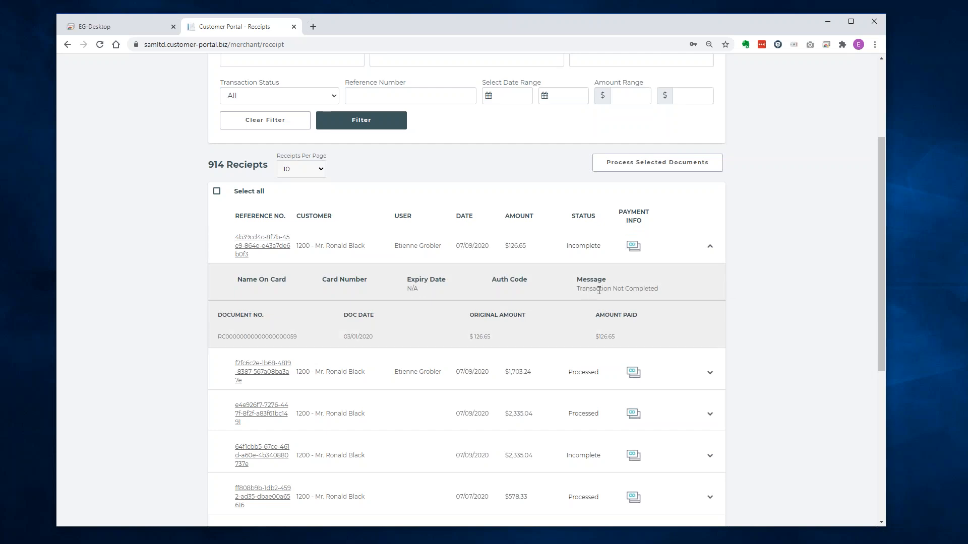
drag(599, 289, 649, 288)
click(674, 288)
click(525, 242)
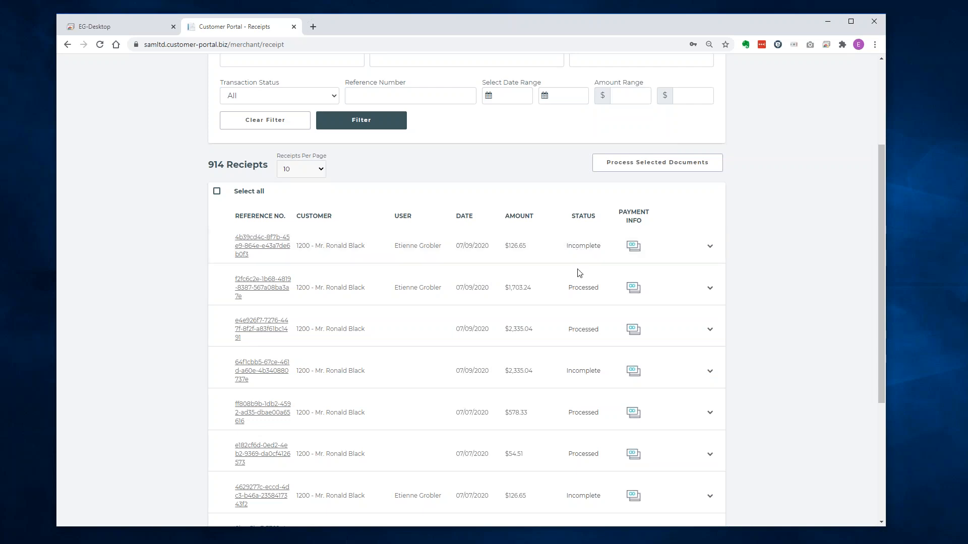
Expand and collapse the second receipt, the Processed $1,703.24 payment, to review its details.
mouse_move(639, 289)
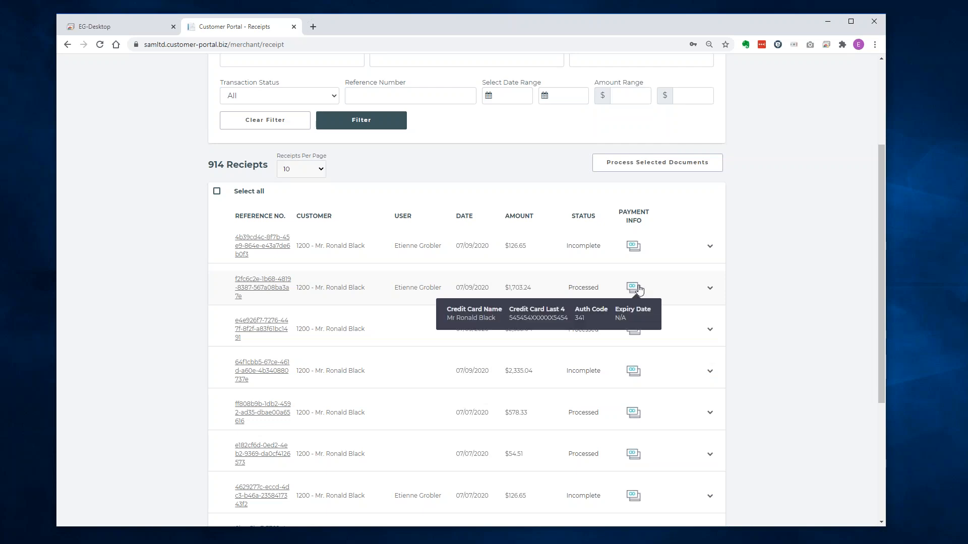
click(607, 287)
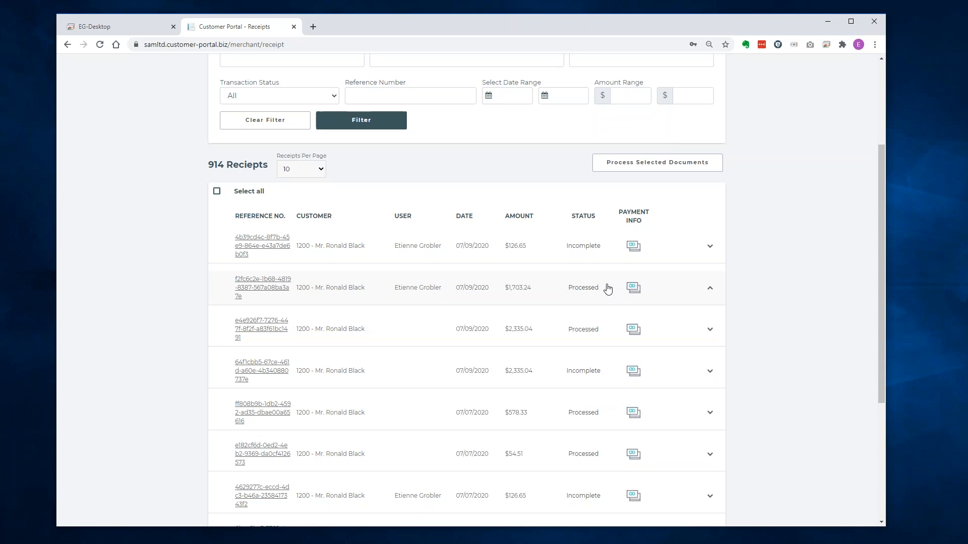
scroll(419, 411, down, 3)
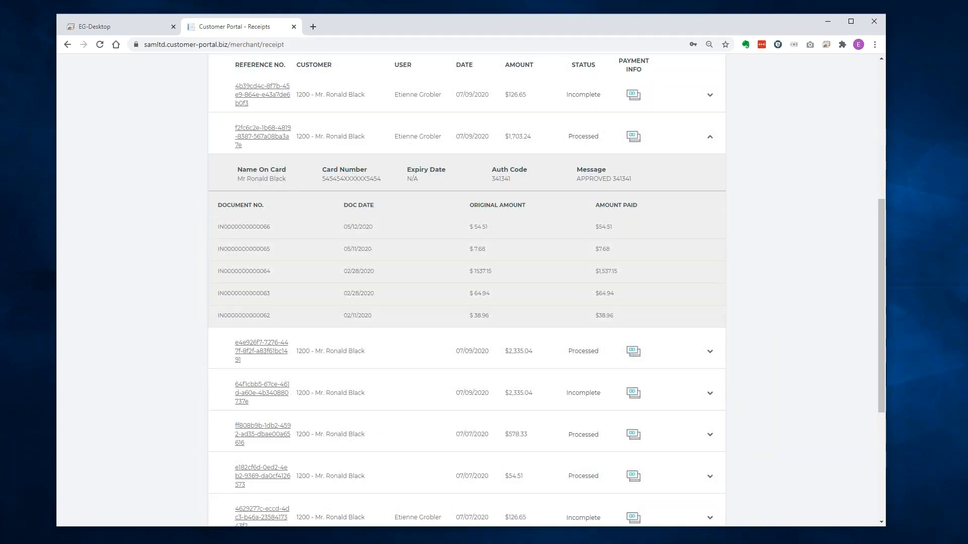
click(395, 145)
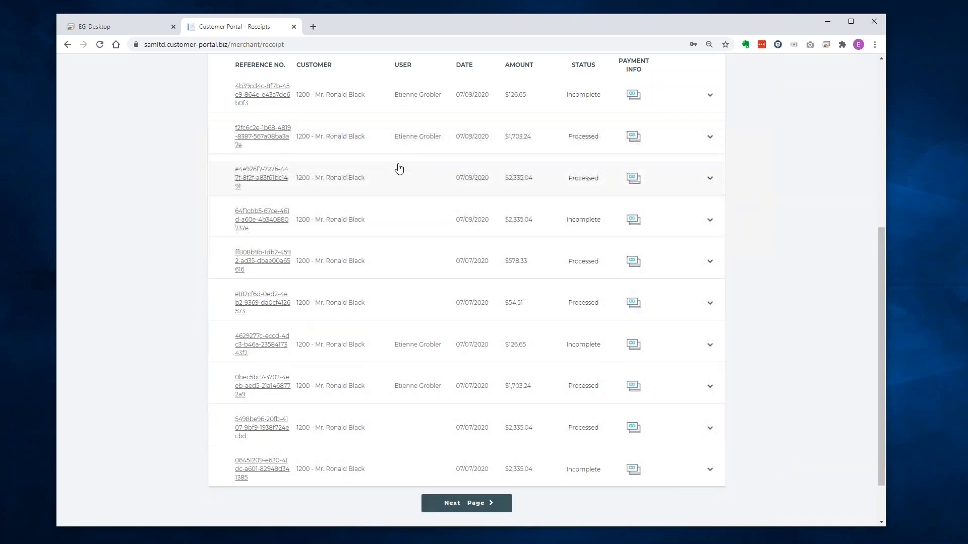
Check the third receipt's details, then bring up the Portal Settings section list.
click(398, 179)
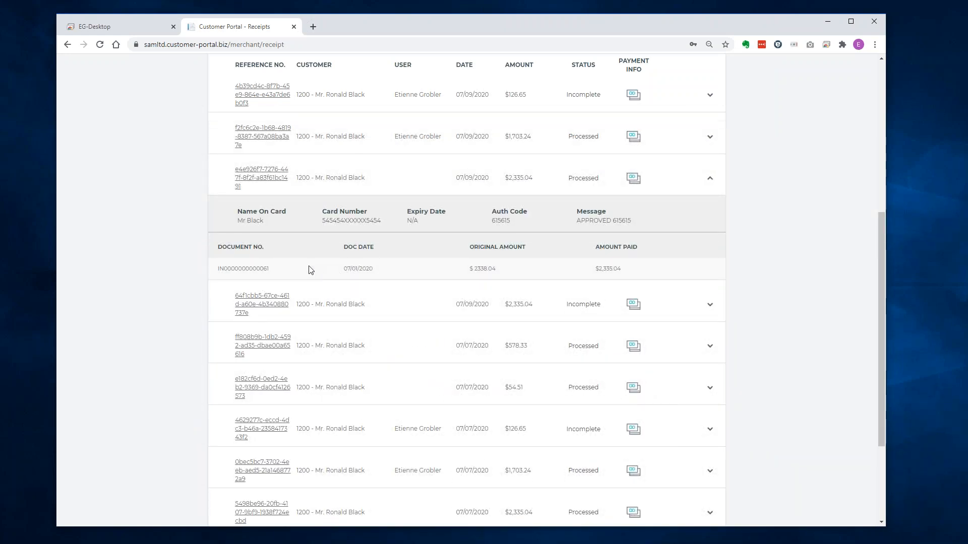
click(412, 180)
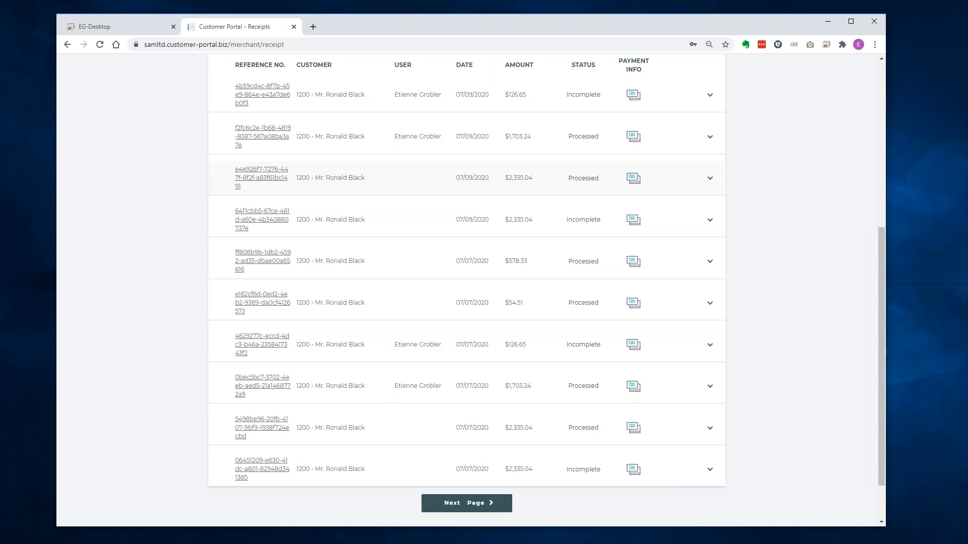
scroll(547, 289, up, 6)
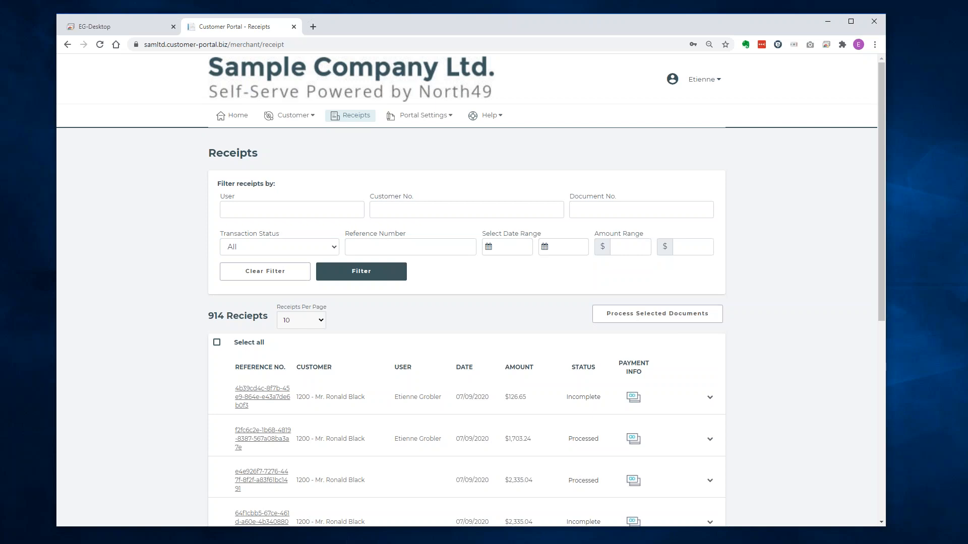
click(438, 117)
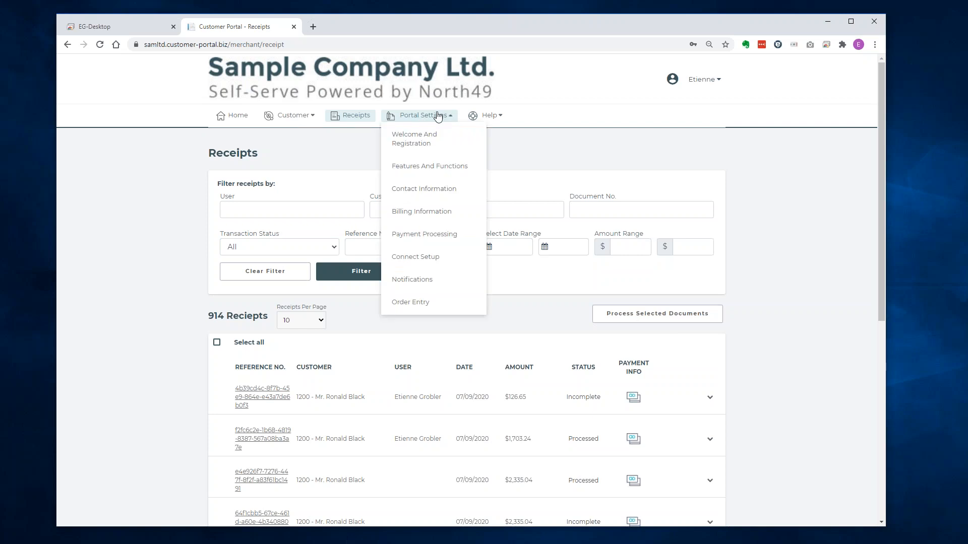
Open Welcome And Registration settings, keeping Zip Code as the self-registration verification field.
click(418, 147)
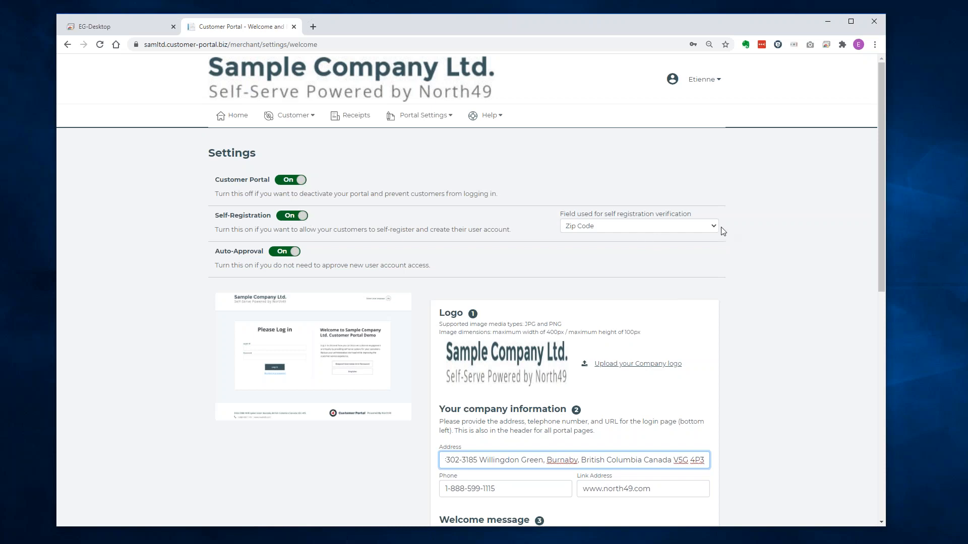
click(695, 227)
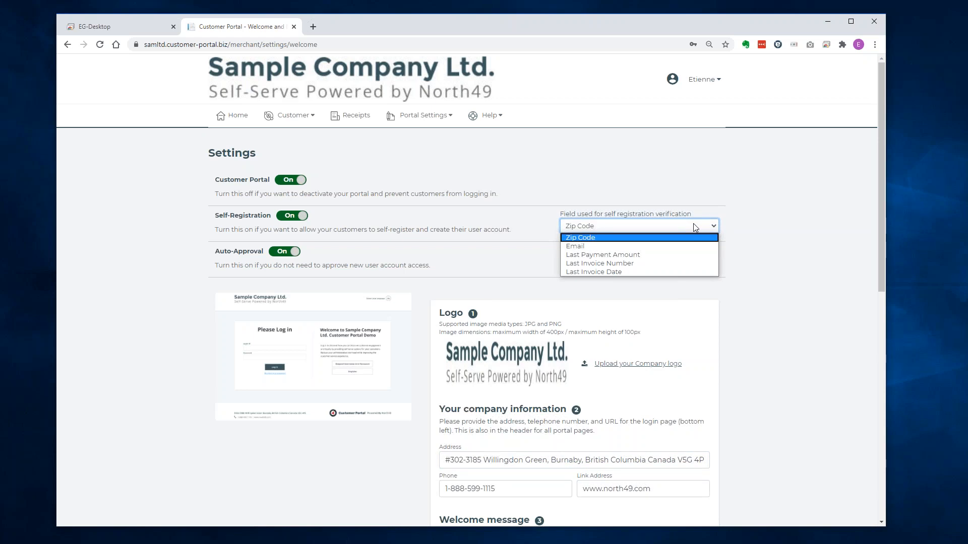
click(696, 228)
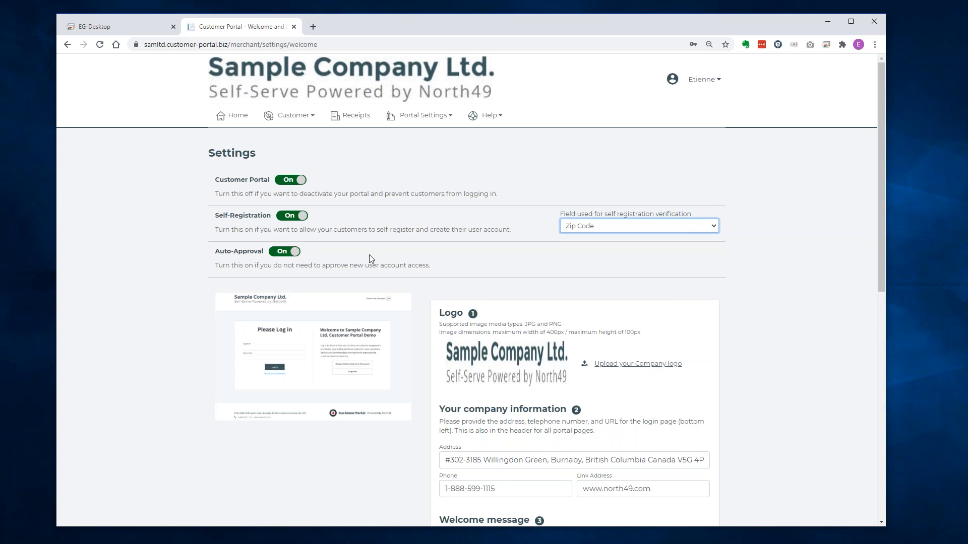
Review the welcome message and the Contact us response shown to customers.
scroll(540, 255, down, 3)
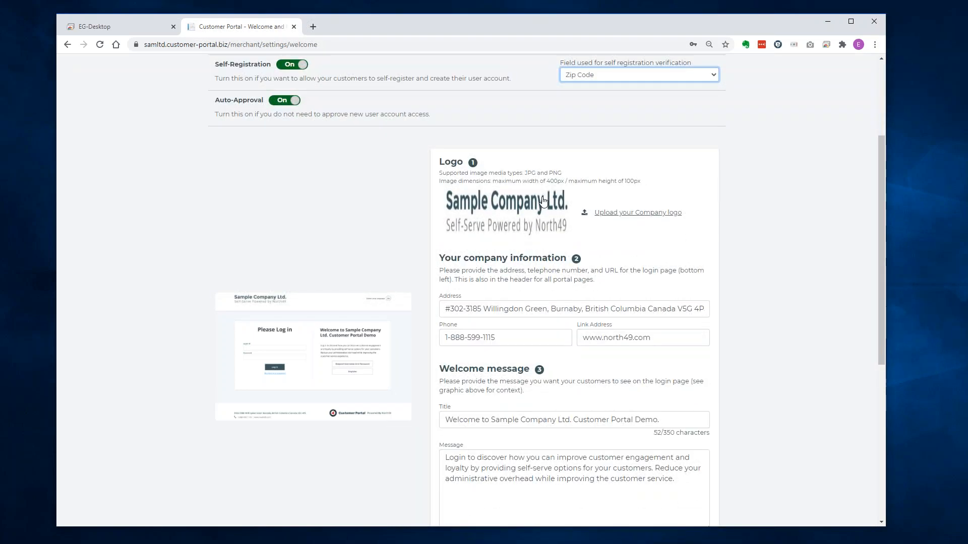
scroll(524, 222, down, 3)
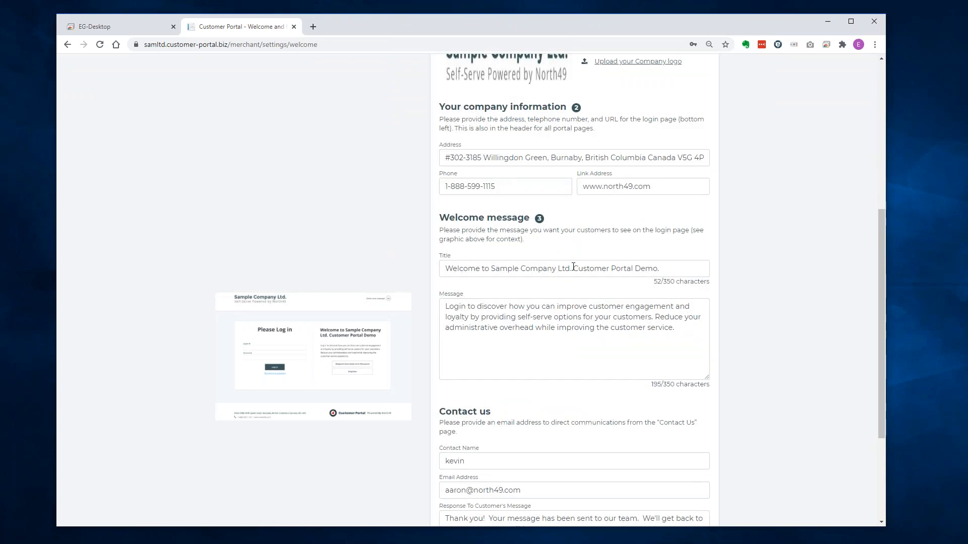
scroll(550, 340, down, 3)
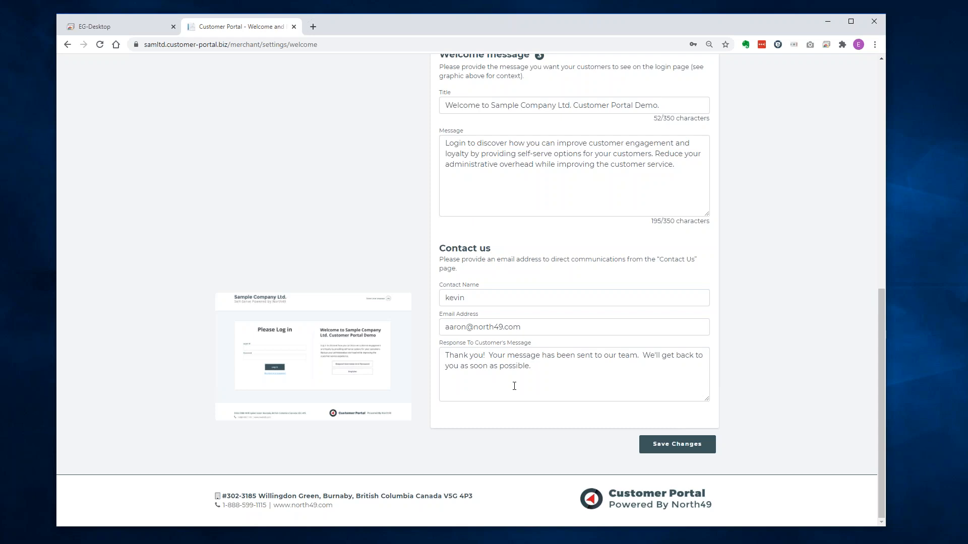
drag(563, 383, 422, 361)
click(546, 368)
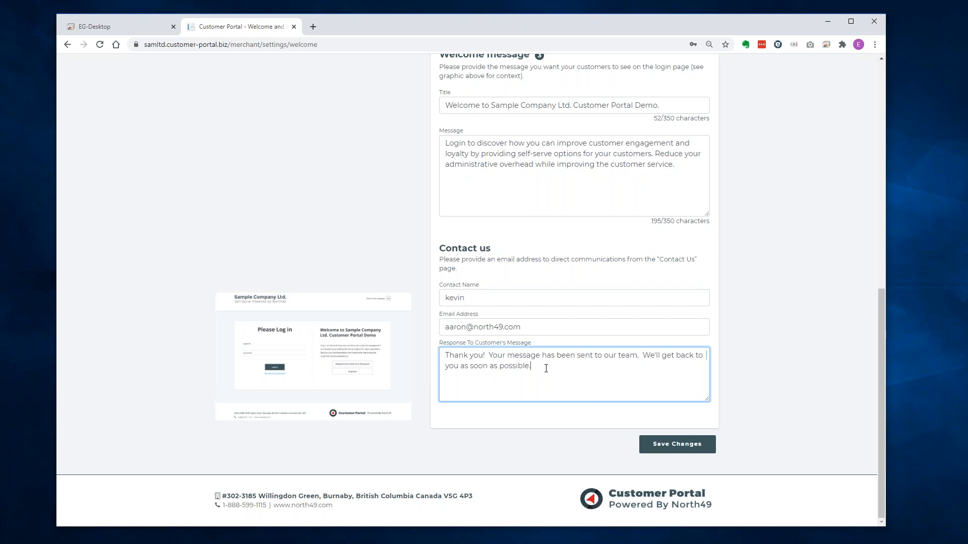
scroll(546, 369, up, 10)
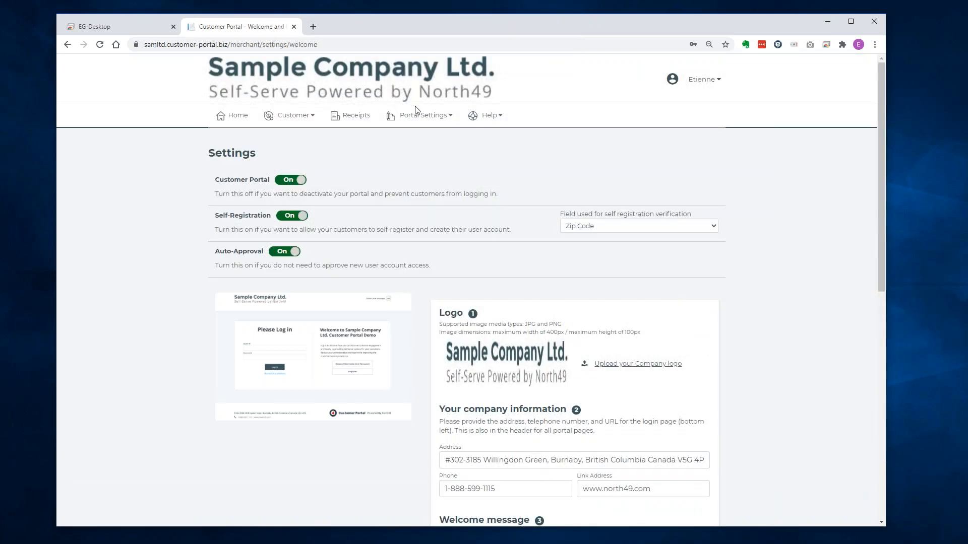
click(416, 118)
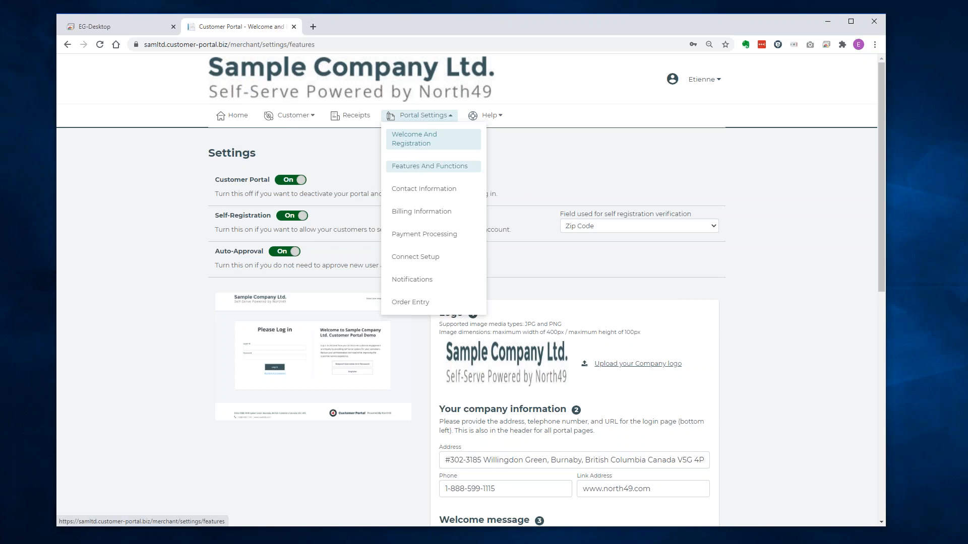
Open Features And Functions settings to review standard functions, card ID storage and document display.
click(416, 166)
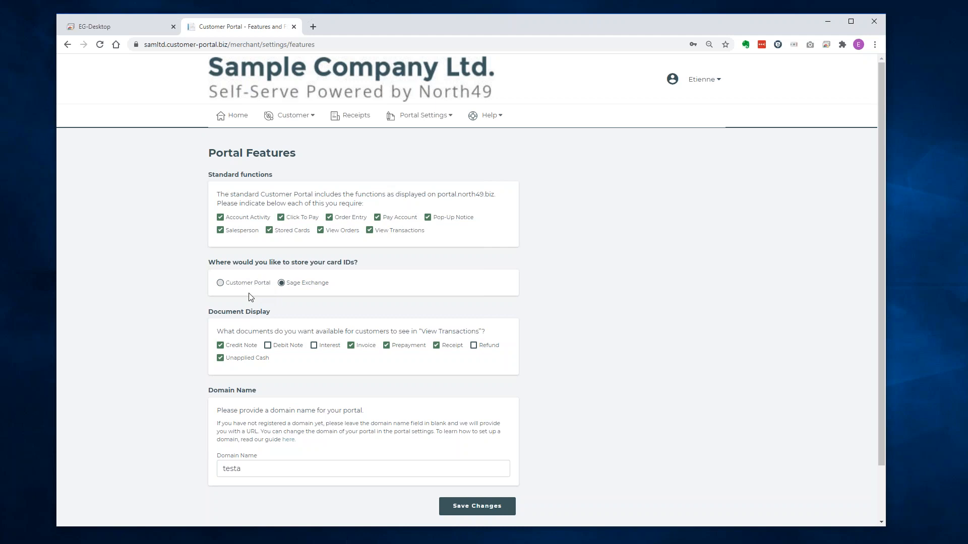
scroll(560, 302, down, 1)
scroll(560, 301, down, 2)
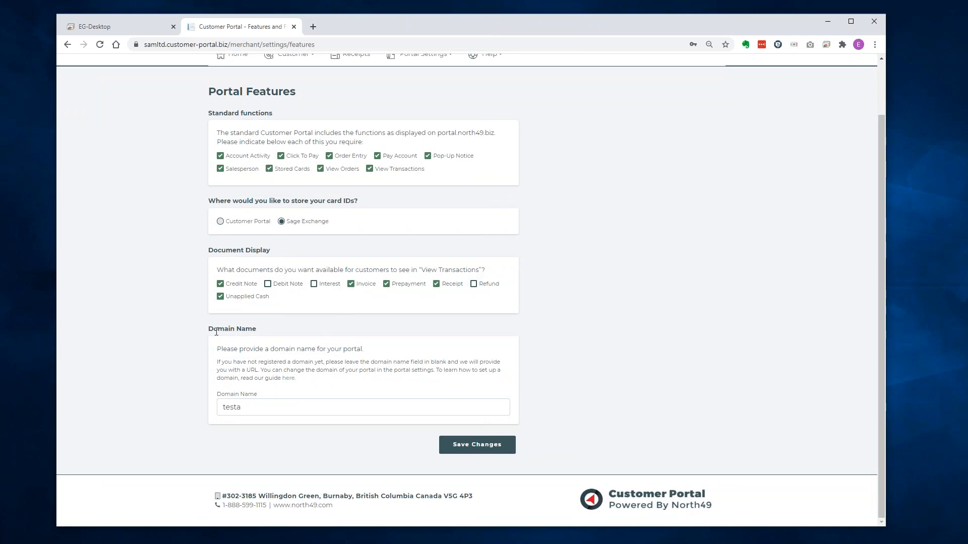
Point out the Domain Name section and the 'testa' subdomain in the web address.
drag(206, 331, 286, 330)
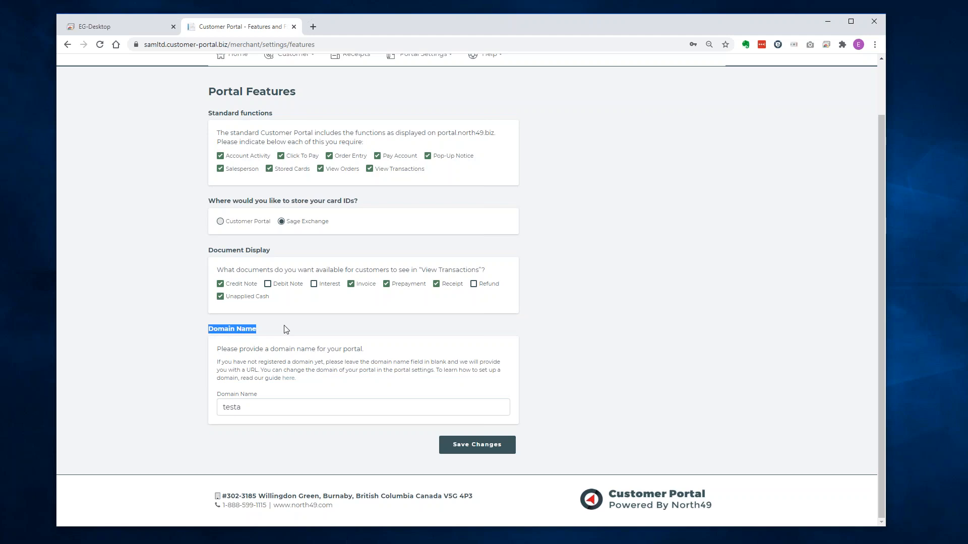
scroll(285, 330, up, 2)
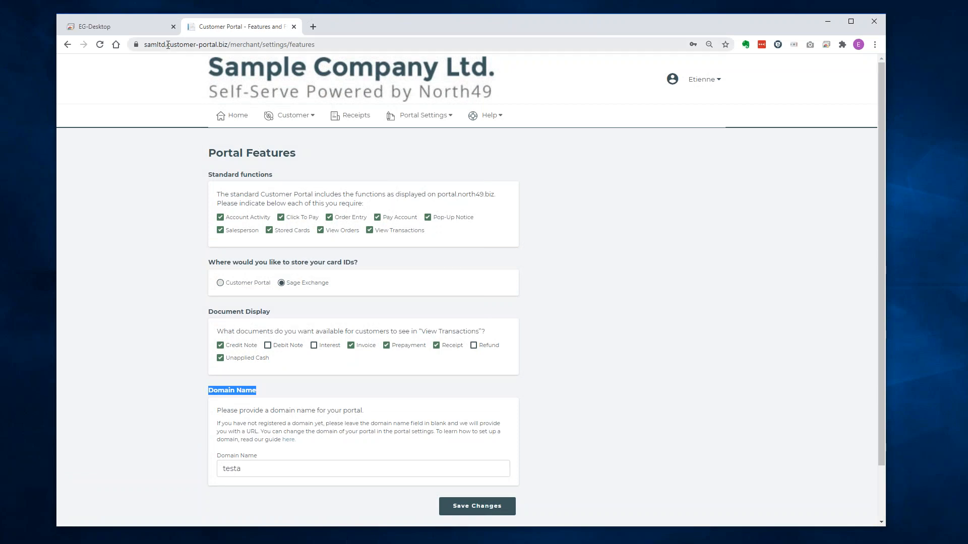
mouse_move(168, 45)
mouse_down()
mouse_move(228, 45)
mouse_move(167, 44)
mouse_up()
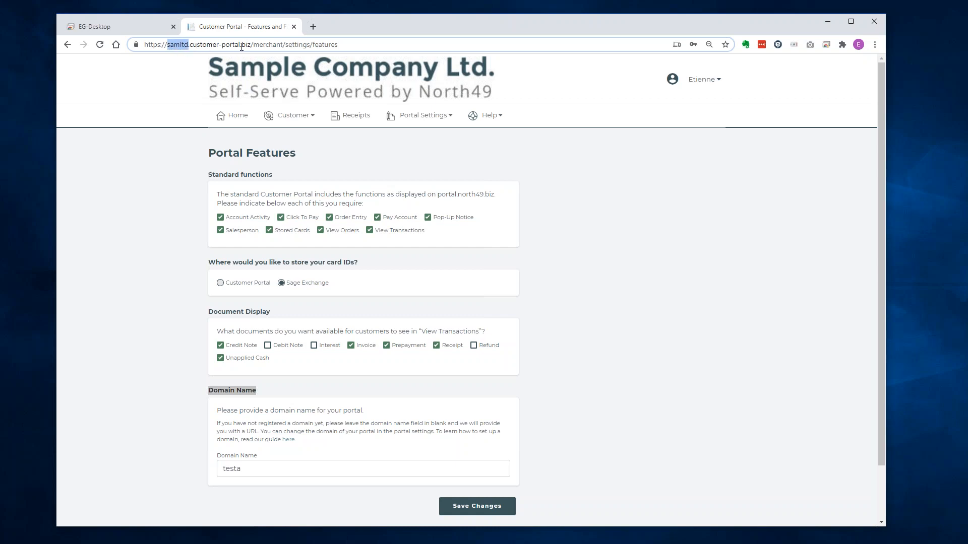
click(568, 276)
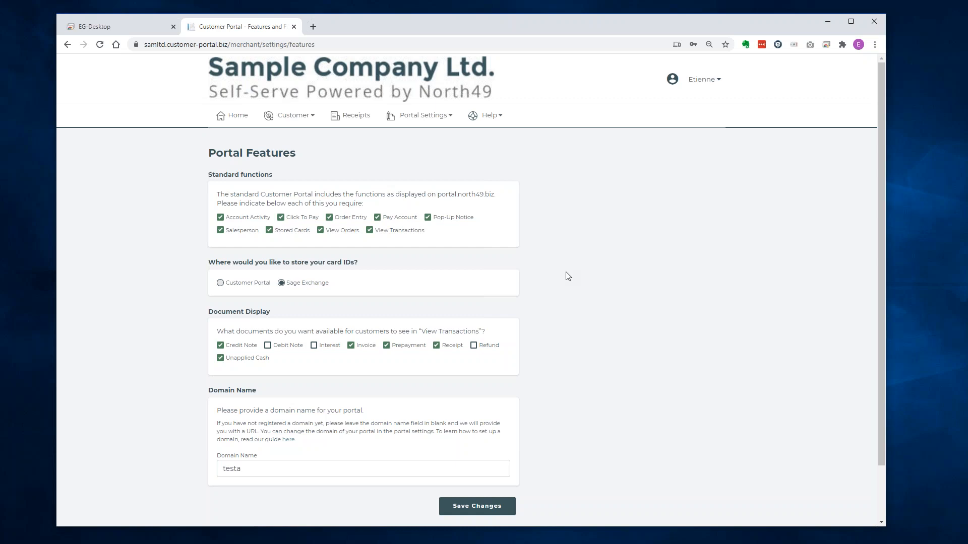
click(432, 115)
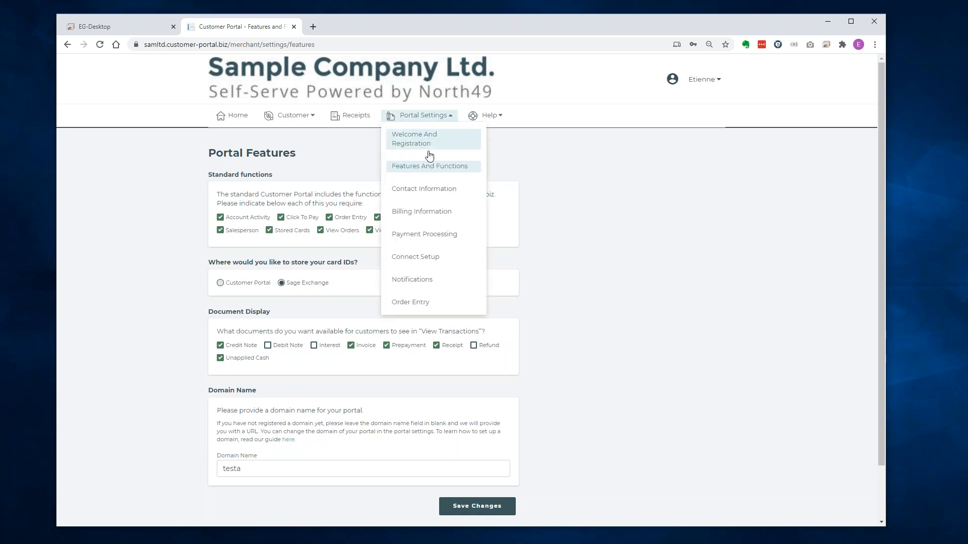
Step through Contact Information and Billing Information settings to Payment Processing, showing Paya active.
click(433, 188)
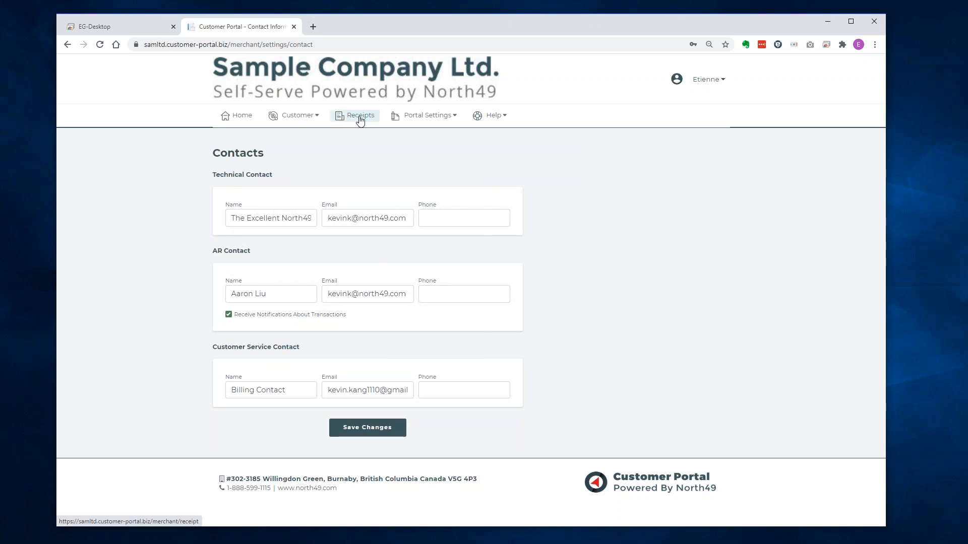
click(444, 118)
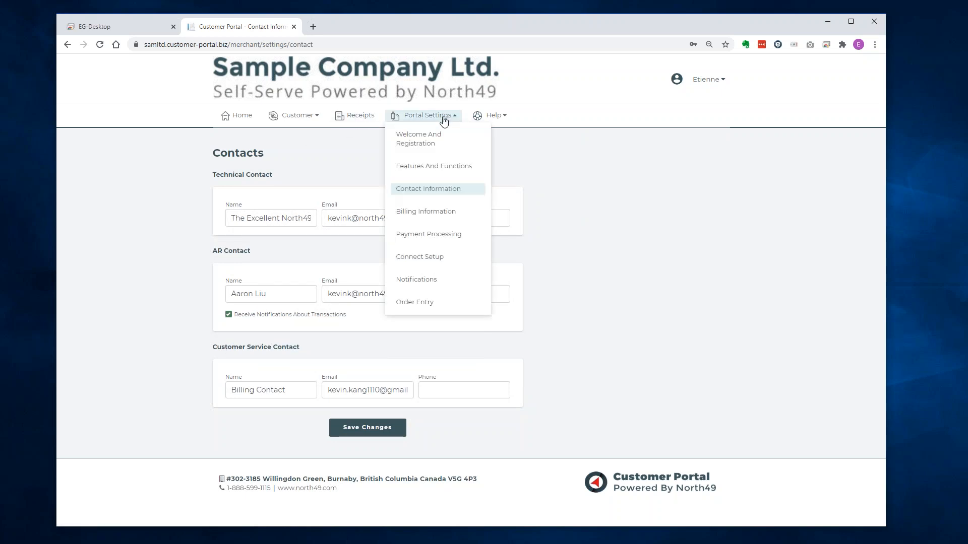
click(424, 214)
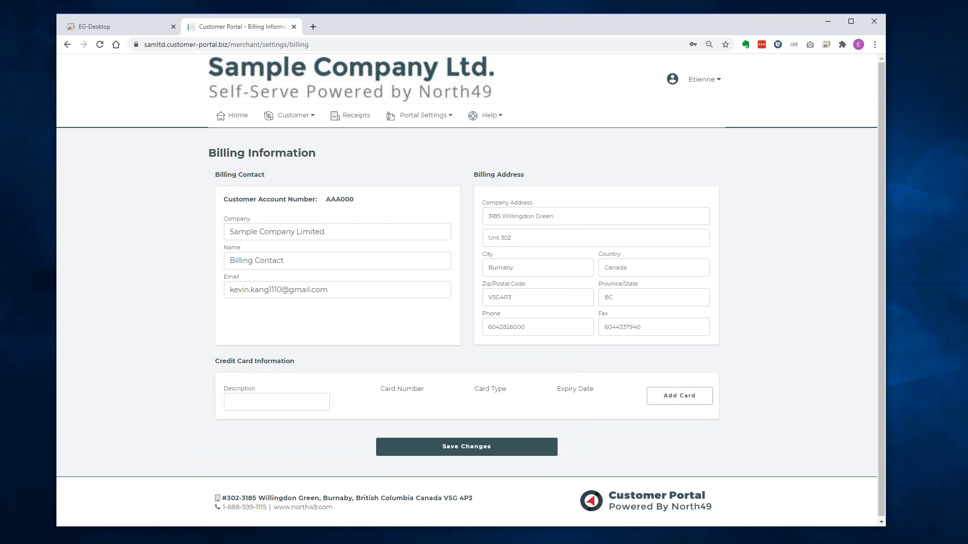
click(415, 119)
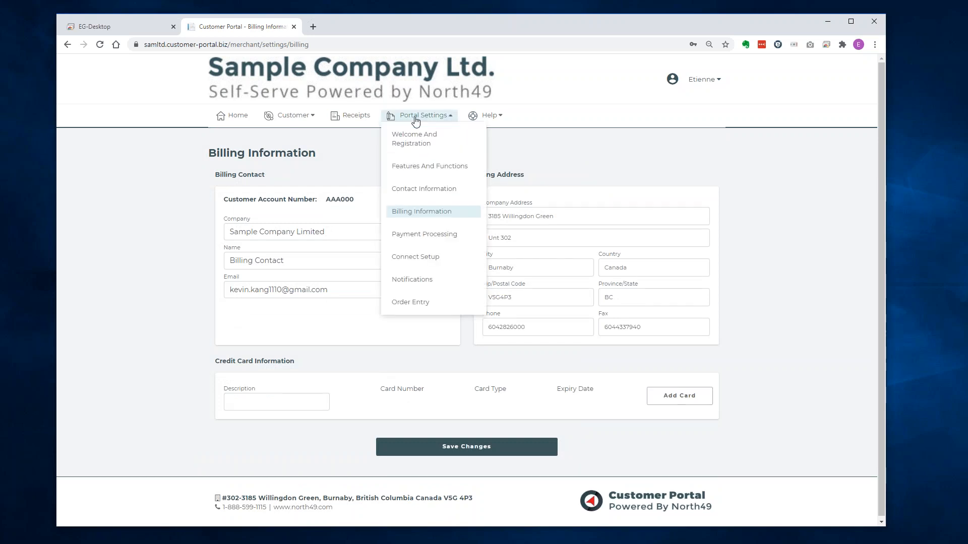
click(411, 234)
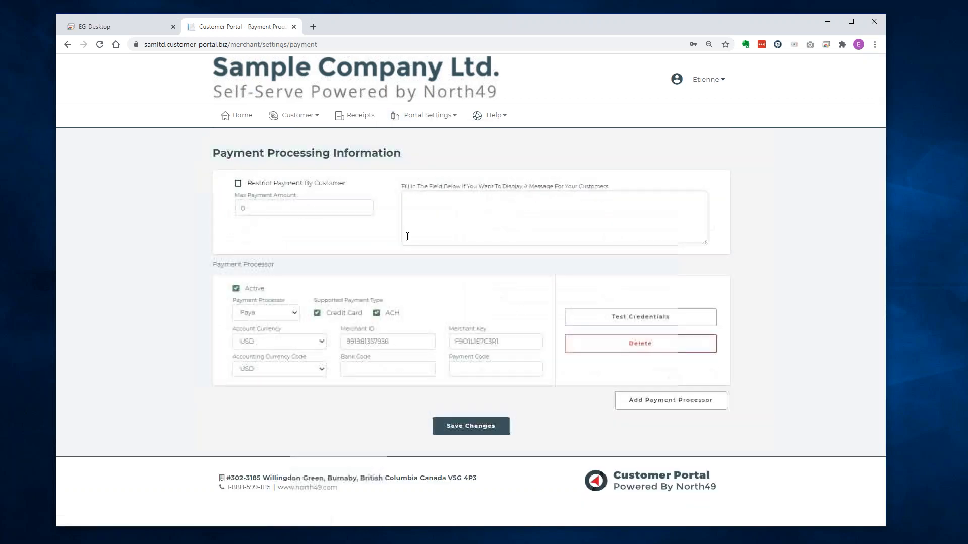
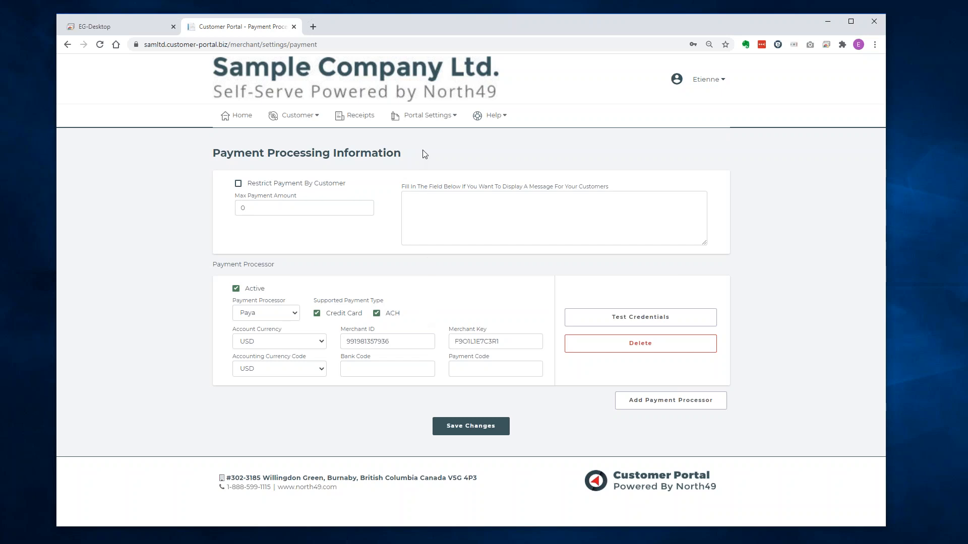
Open Connect Setup (SAMLTD on vserps2014) and look up the external static IP, 206.116.110.220.
click(431, 117)
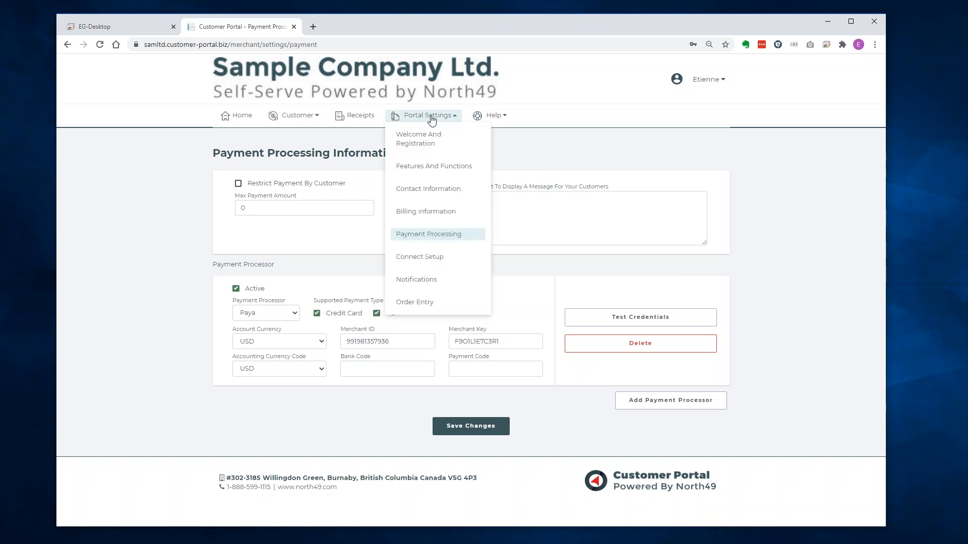
click(432, 257)
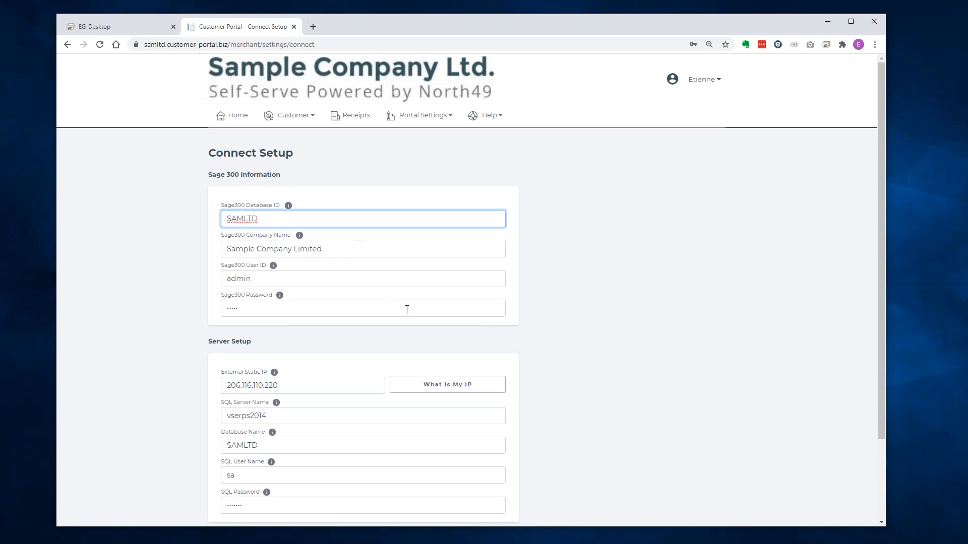
click(455, 388)
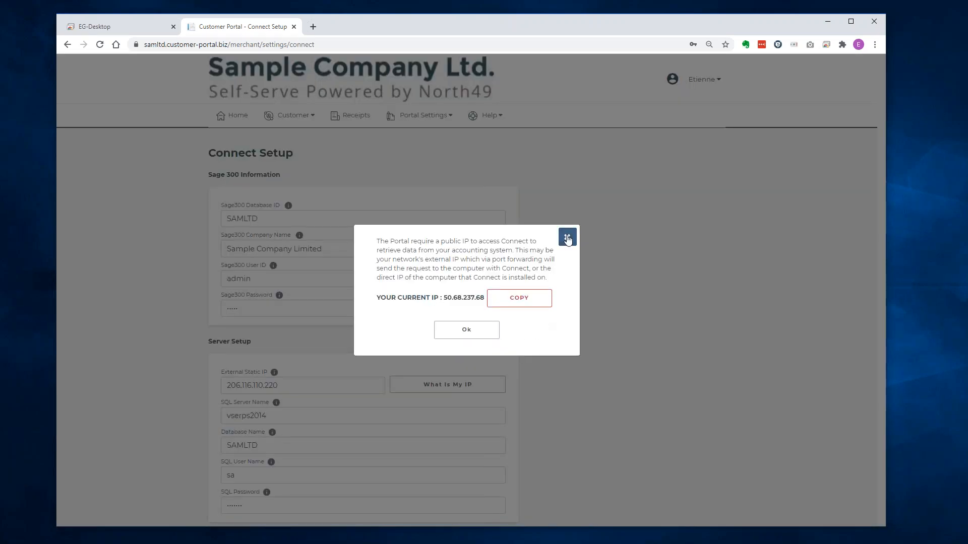
click(567, 238)
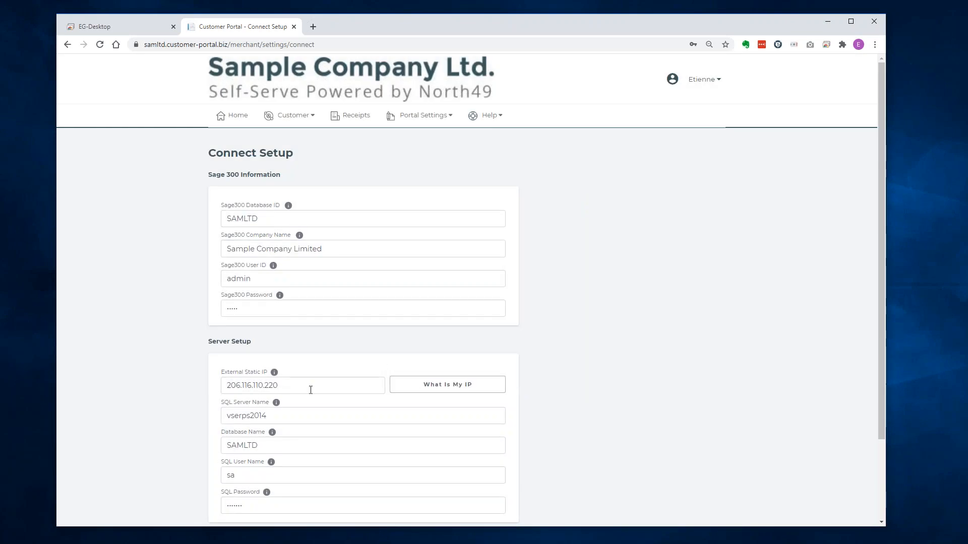
Glance at Notifications, then review Order Entry Settings: default location 1, price list USA, orders posted as orders.
click(426, 123)
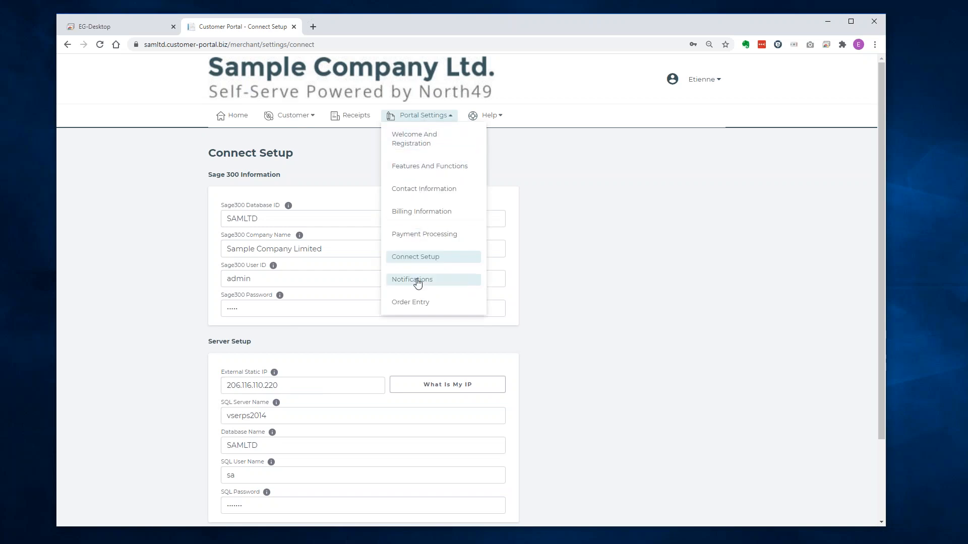
click(417, 282)
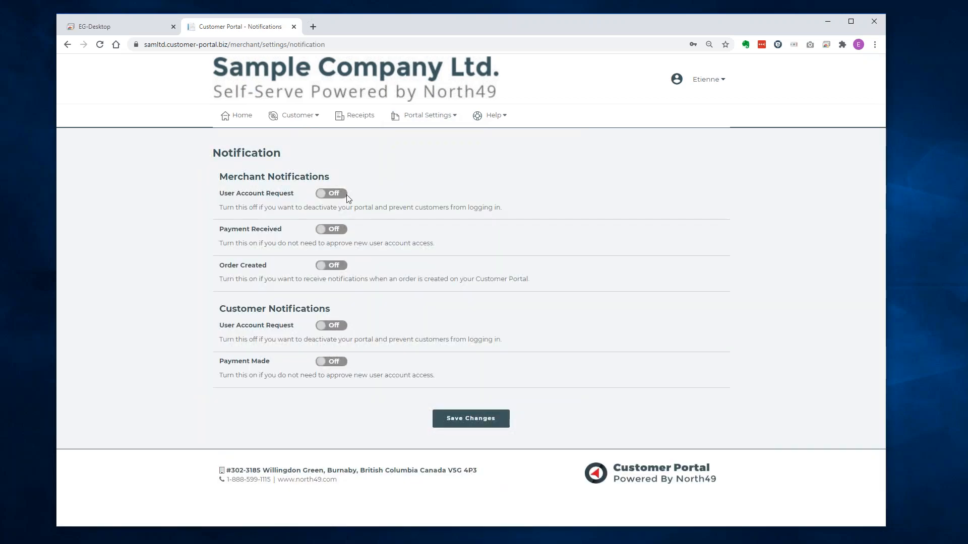
click(426, 117)
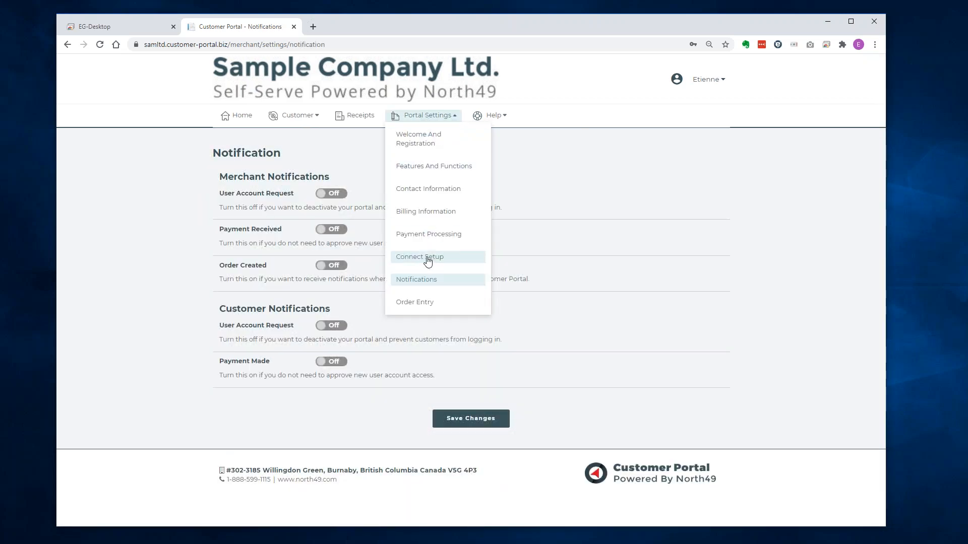
click(414, 302)
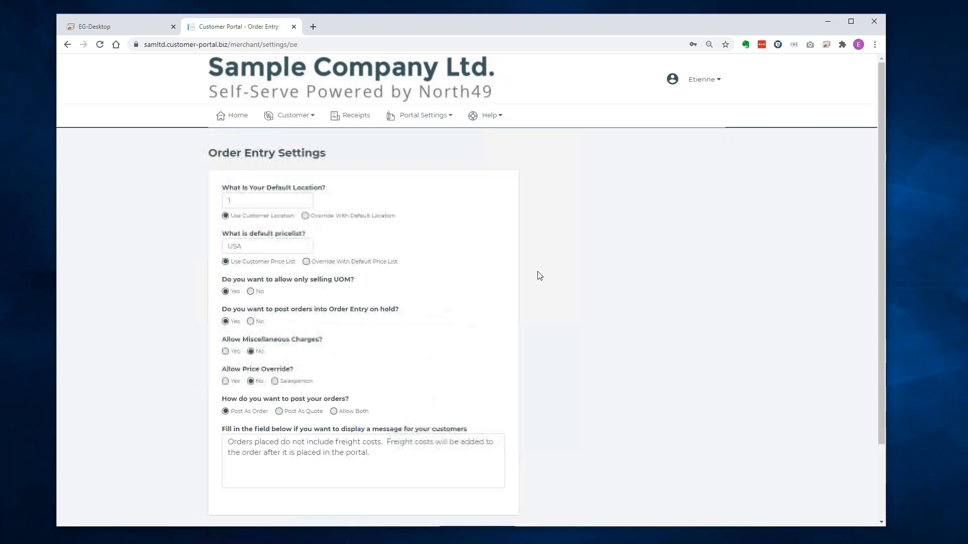
scroll(601, 263, down, 2)
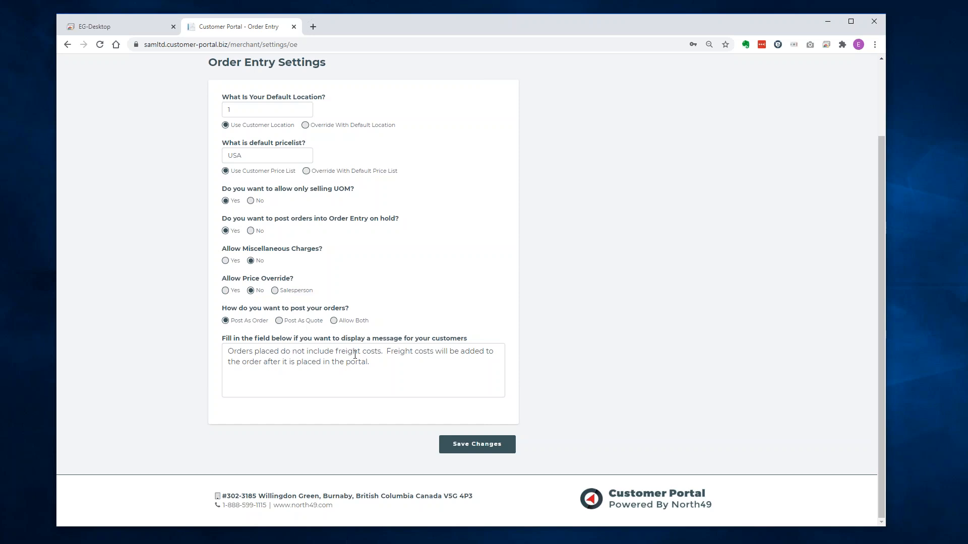
scroll(555, 262, up, 2)
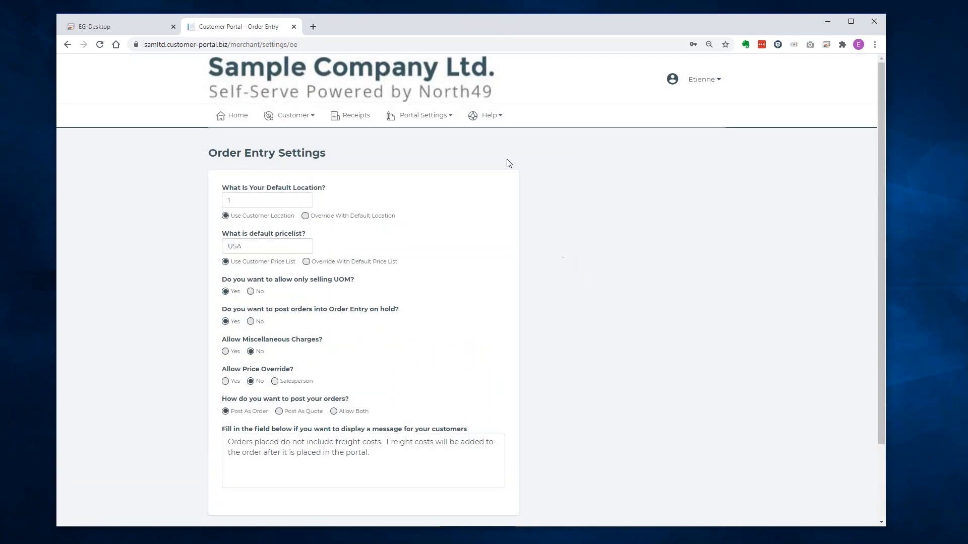
Open the Connect Installation help page, download the North49 Connect installer, and scroll through its setup steps.
click(492, 115)
click(492, 134)
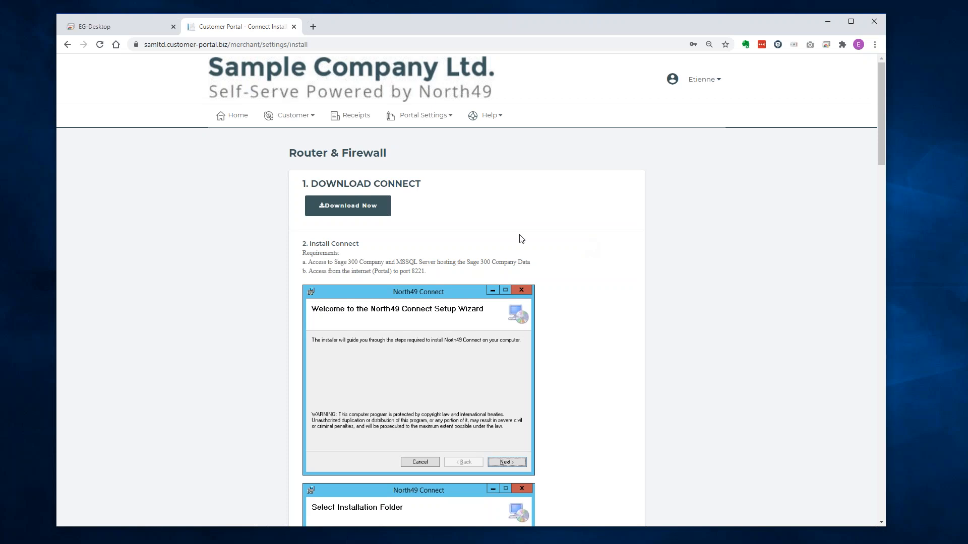
click(379, 211)
scroll(610, 235, down, 10)
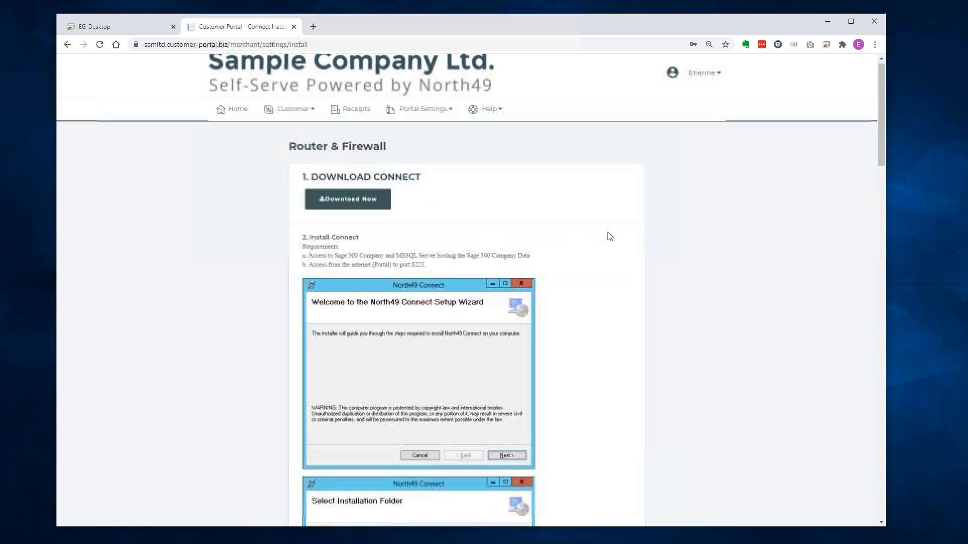
scroll(610, 236, down, 12)
scroll(610, 235, up, 17)
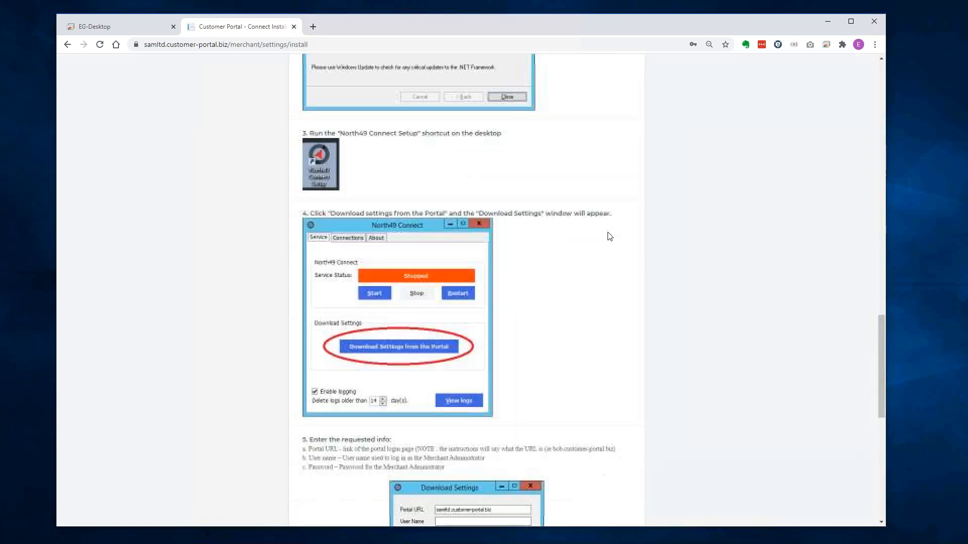
scroll(610, 235, up, 10)
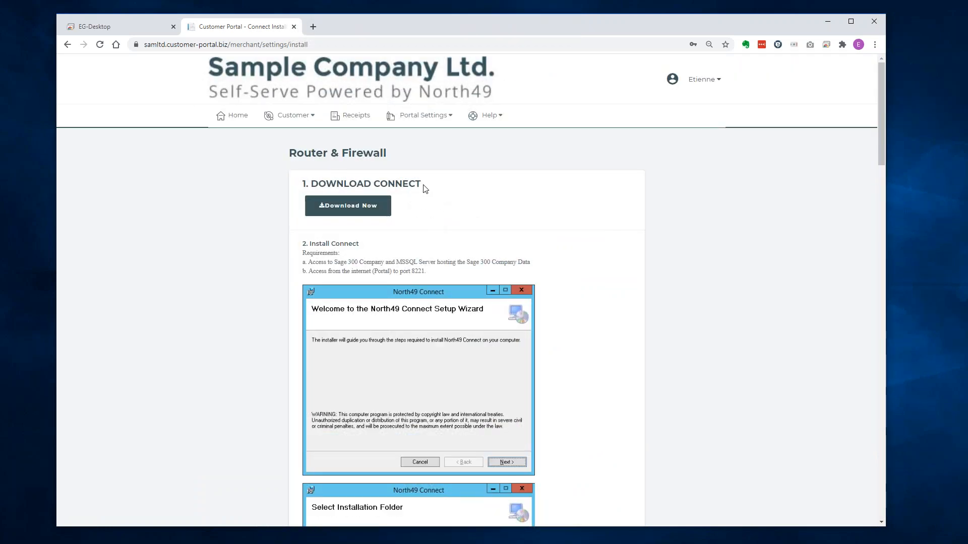
click(479, 116)
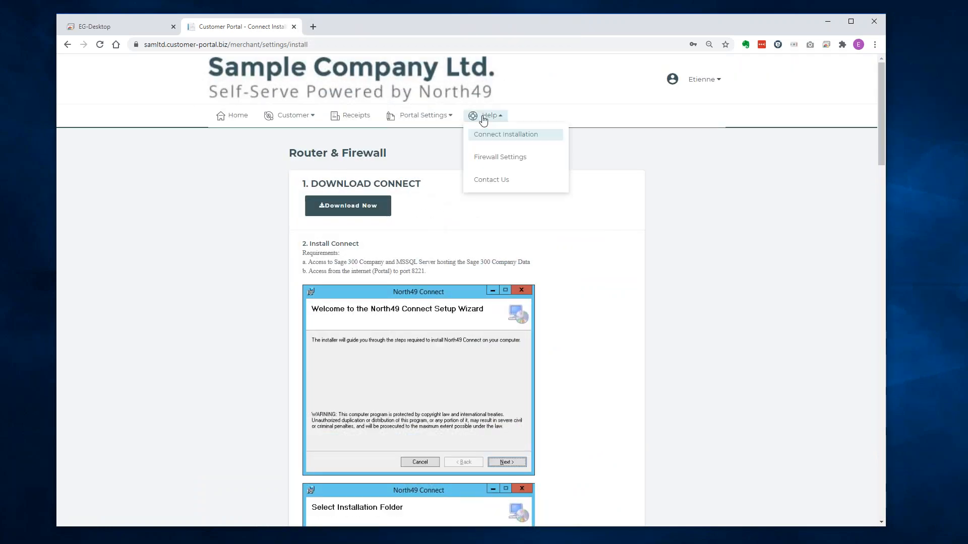
In the Router & Firewall guide, run Test Connection and dismiss the success message.
click(482, 157)
scroll(654, 268, down, 1)
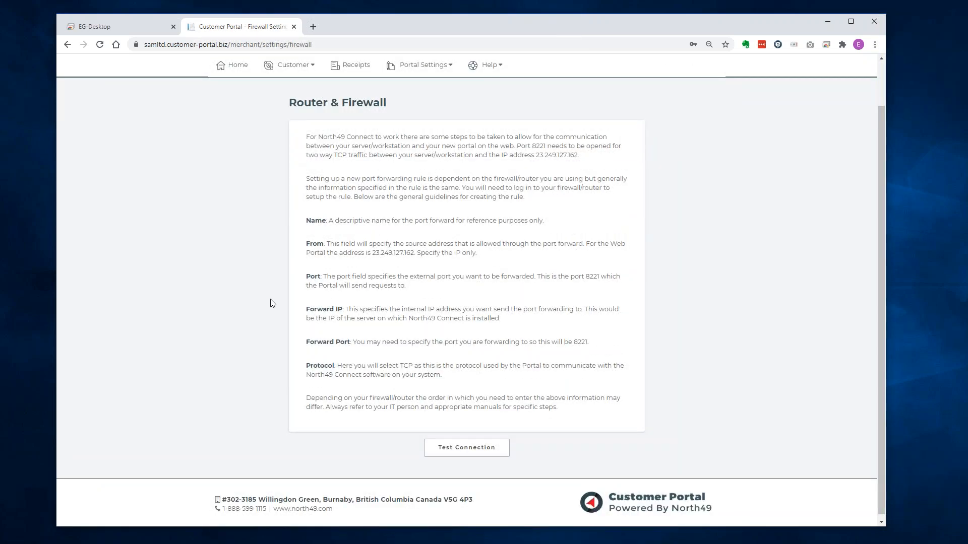
click(462, 447)
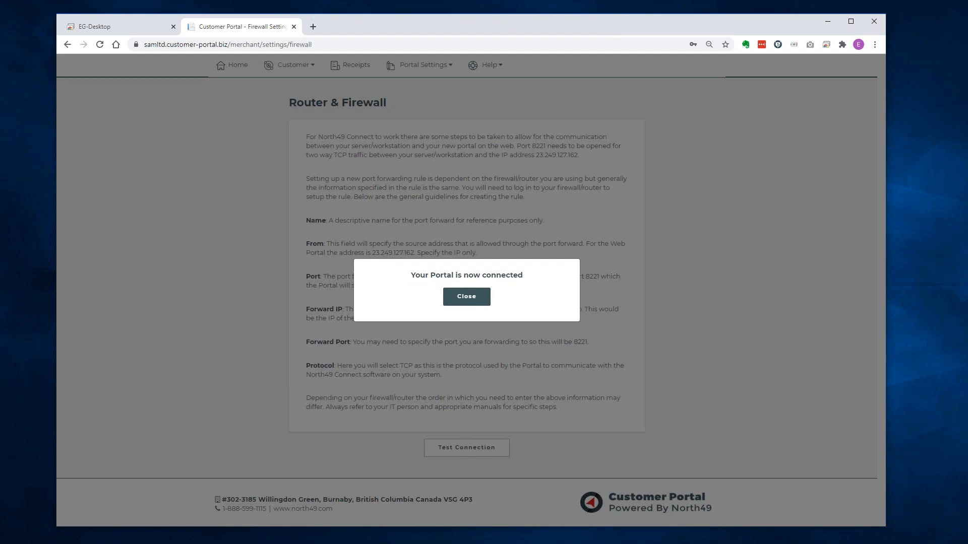
click(456, 296)
scroll(480, 226, up, 1)
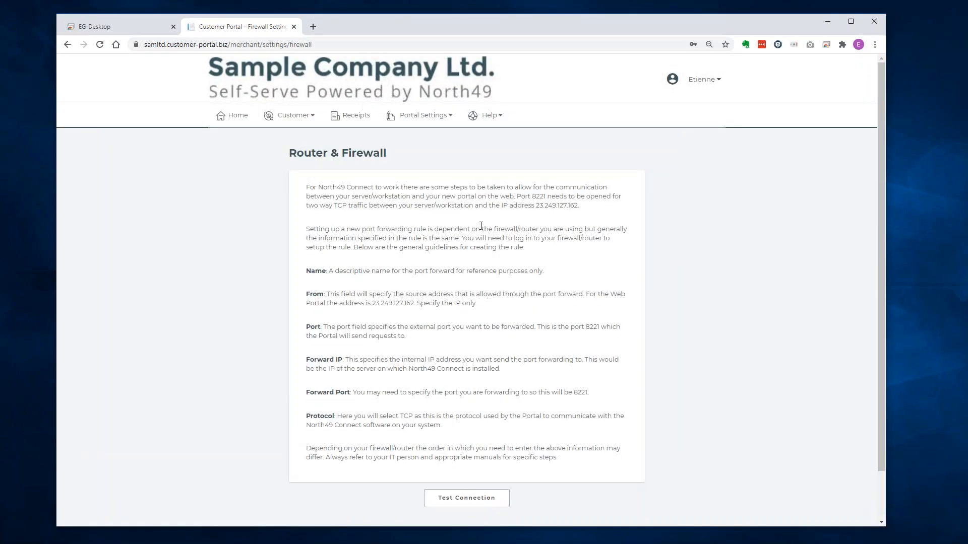
Close the help topics list and go back to the Home dashboard via the logo.
click(487, 115)
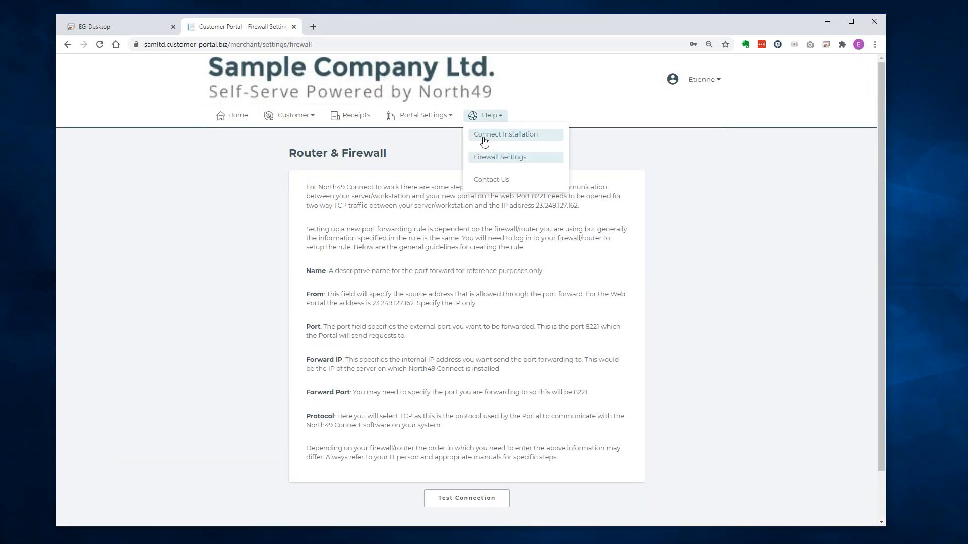
click(484, 182)
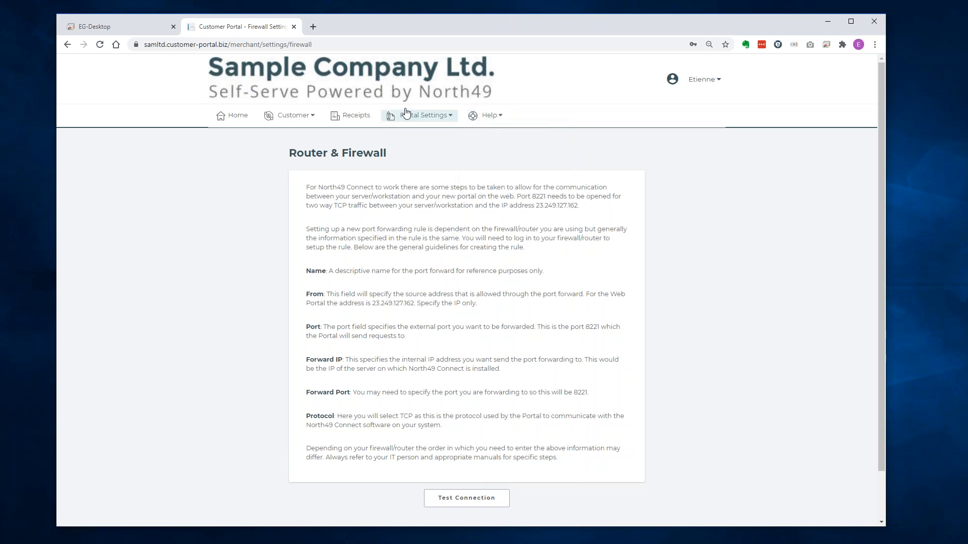
click(402, 86)
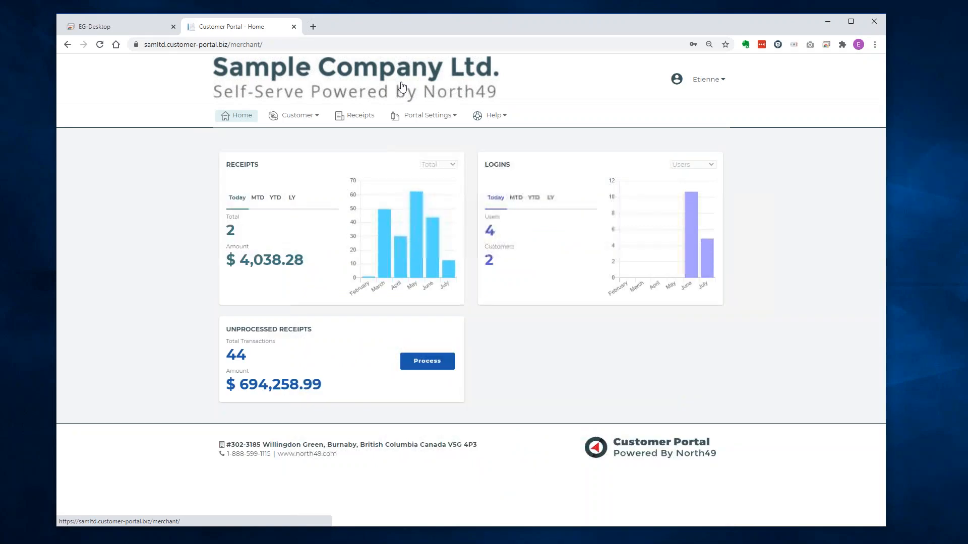